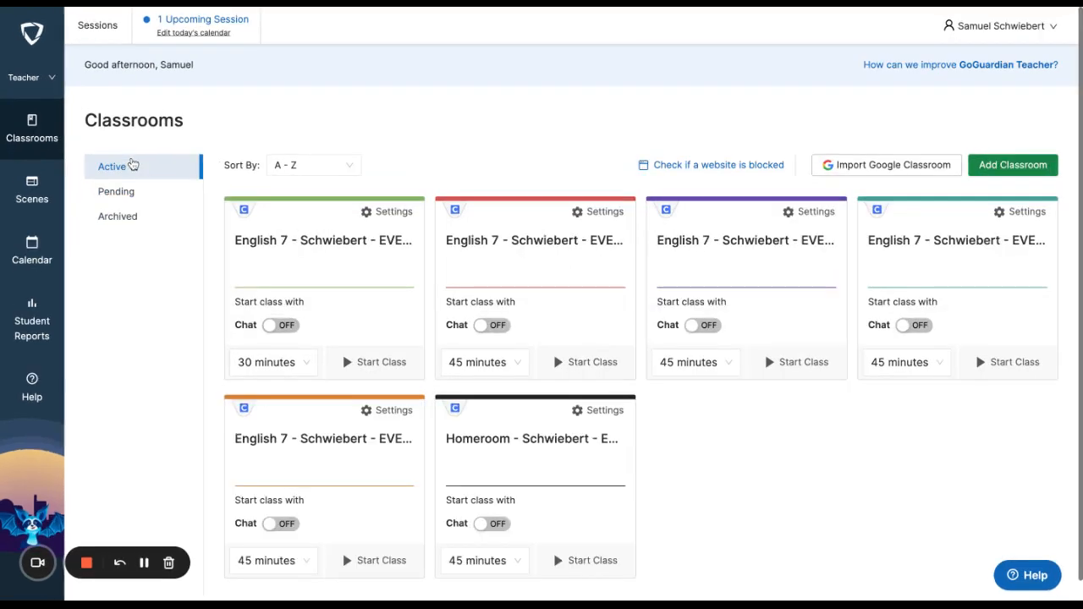
Check the list of pending classrooms, then return to the active classrooms.
key("ctrl+plus")
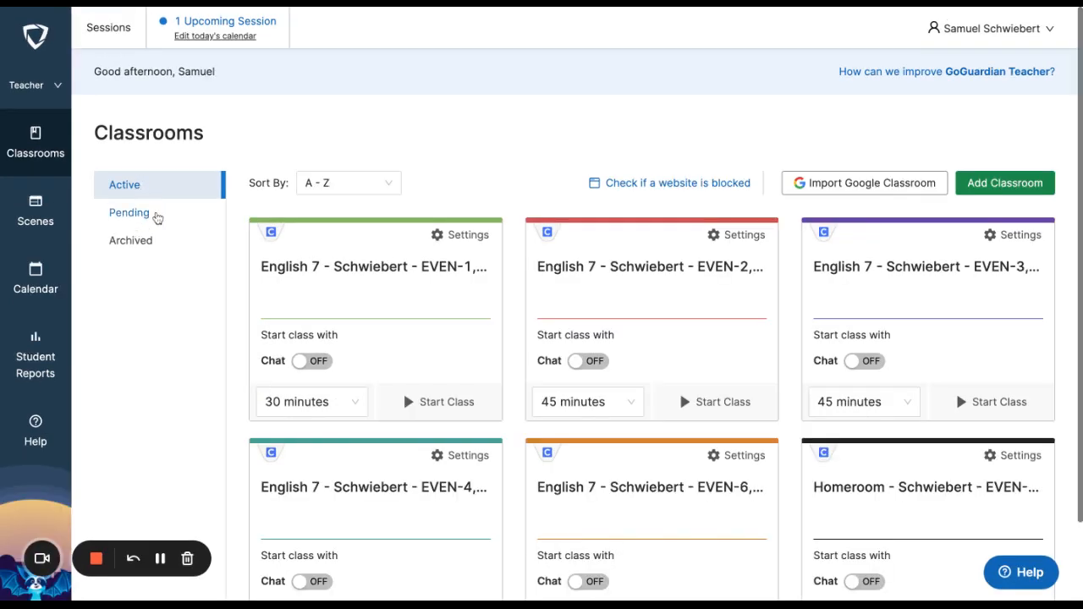
left_click(161, 216)
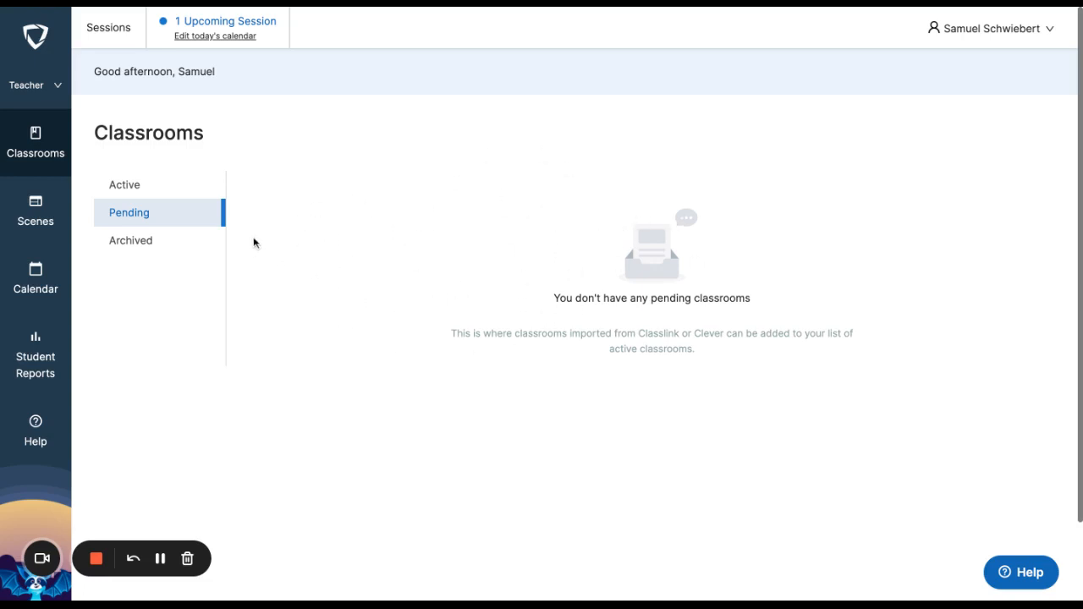
left_click(167, 189)
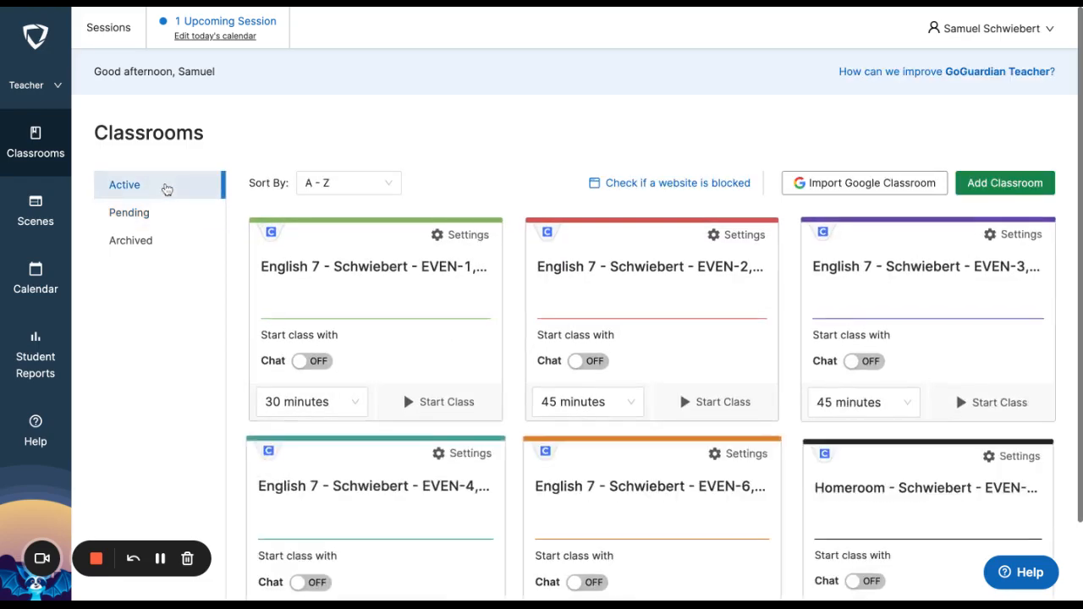
scroll(300, 220, "down", 1)
scroll(300, 221, "down", 1)
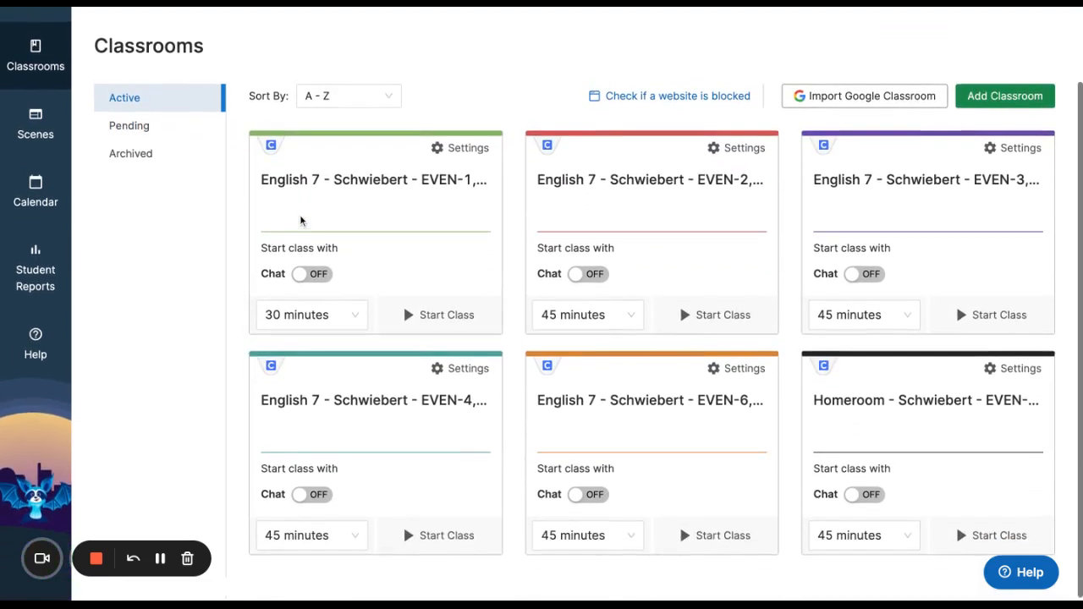
View the form for adding a new classroom and close it without creating one.
scroll(300, 221, "up", 2)
scroll(300, 221, "down", 1)
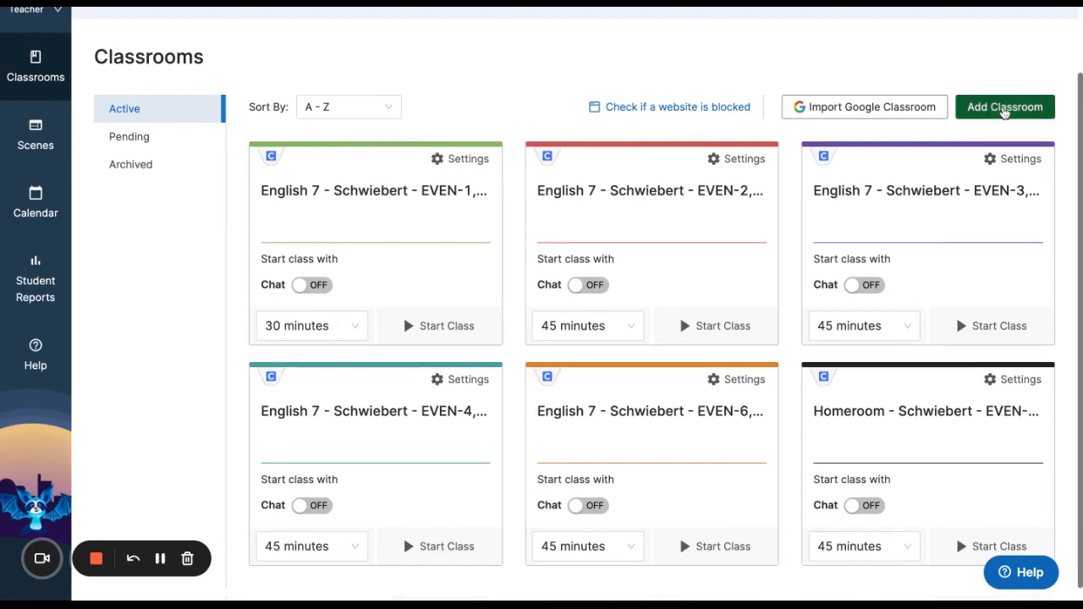
left_click(1003, 111)
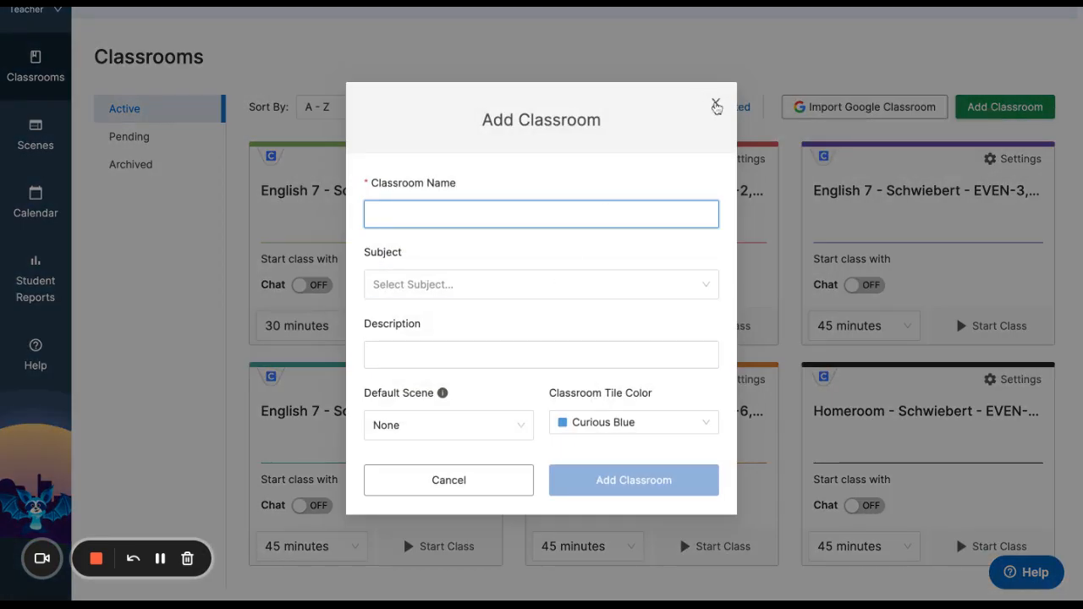
left_click(716, 104)
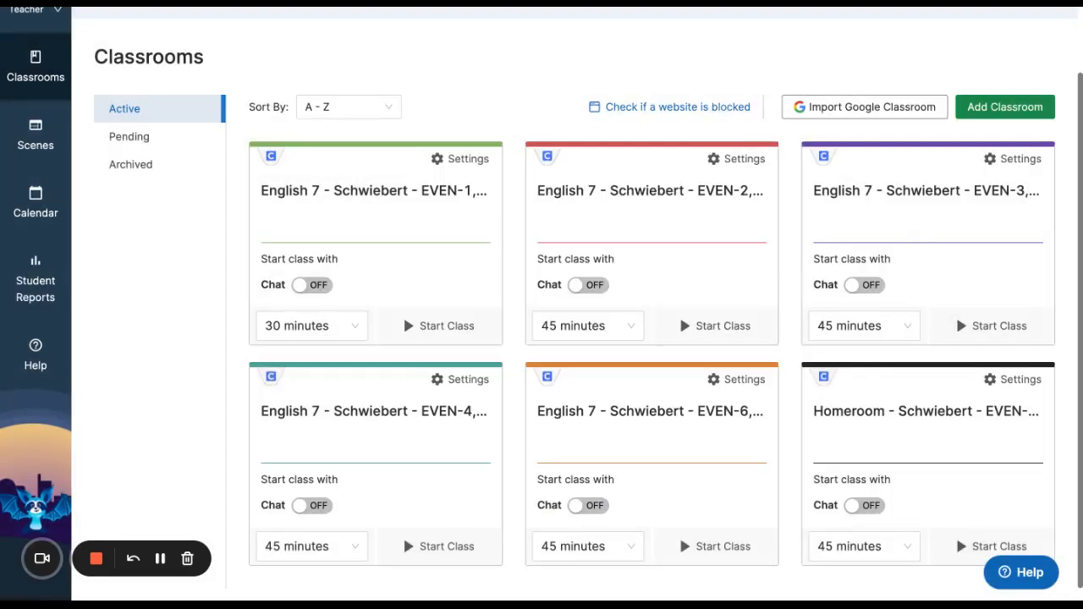
Edit the Homeroom class to use the Curious Blue tile color and update the classroom.
scroll(511, 132, "down", 1)
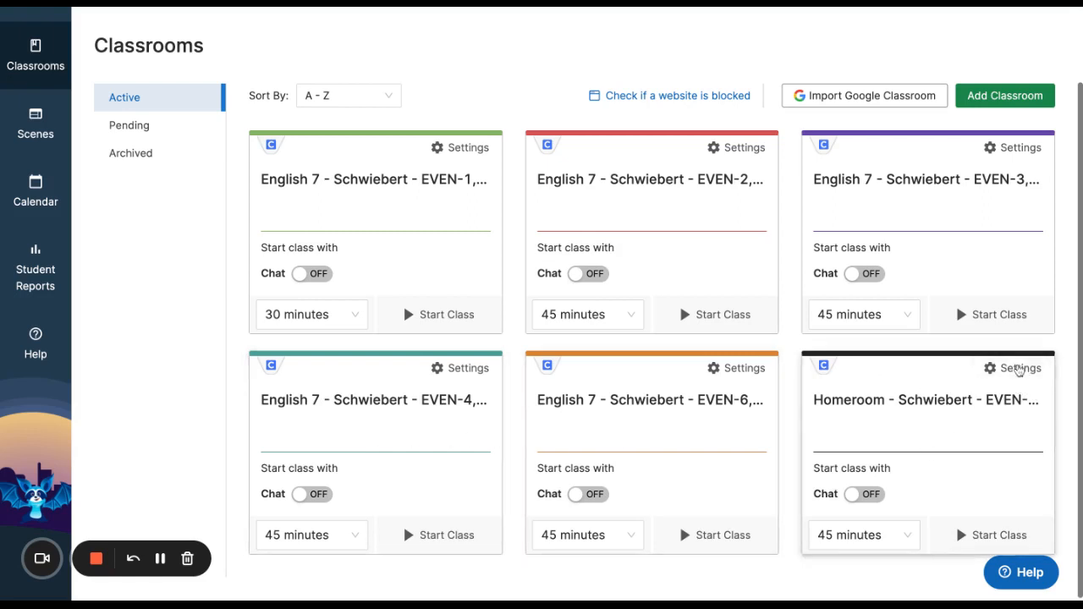
left_click(1017, 370)
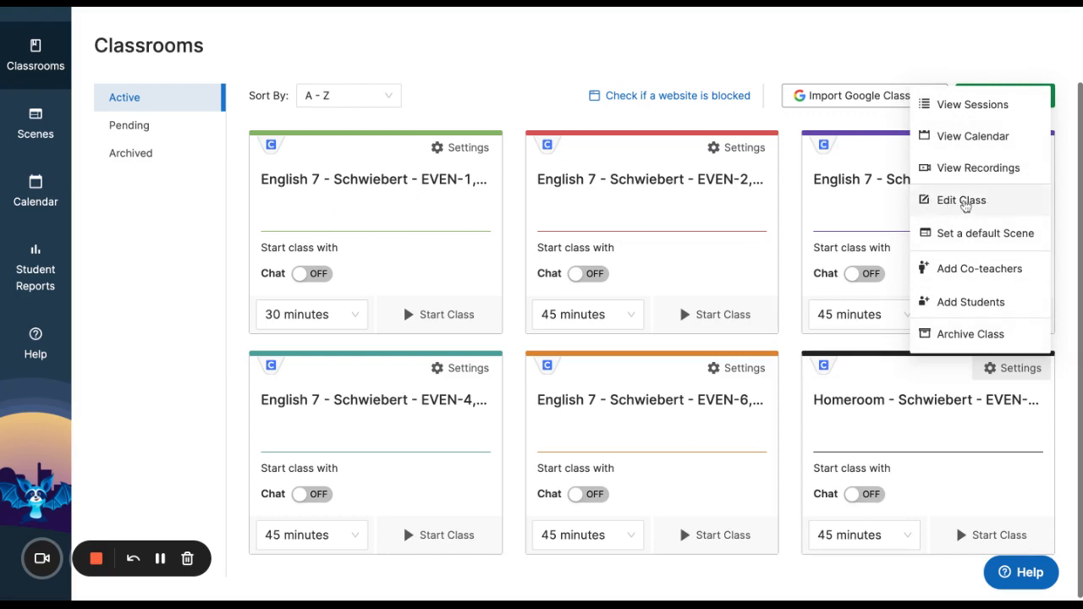
left_click(964, 207)
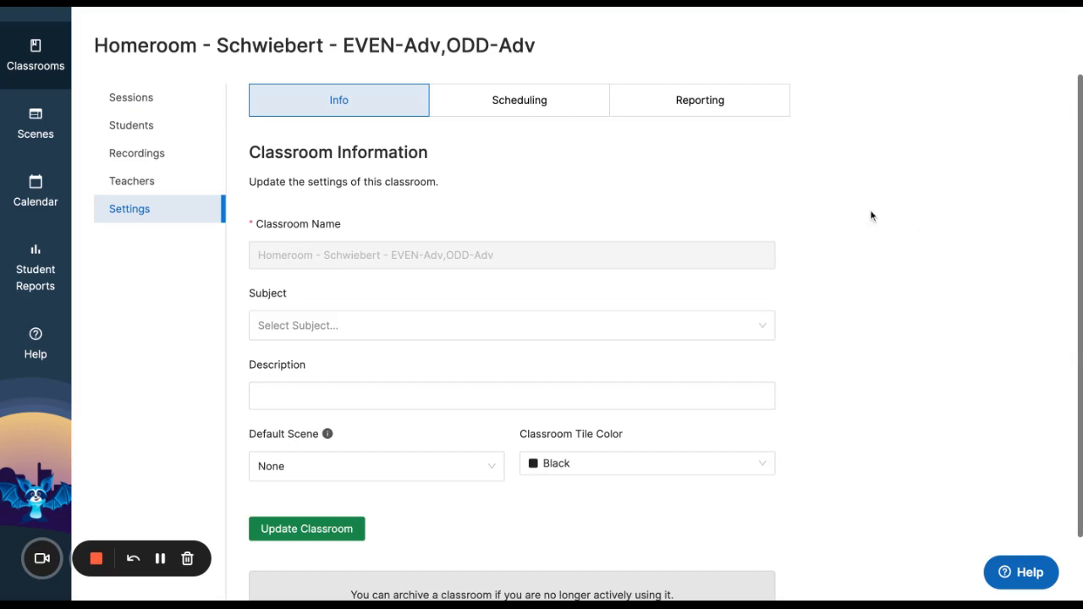
left_click(734, 471)
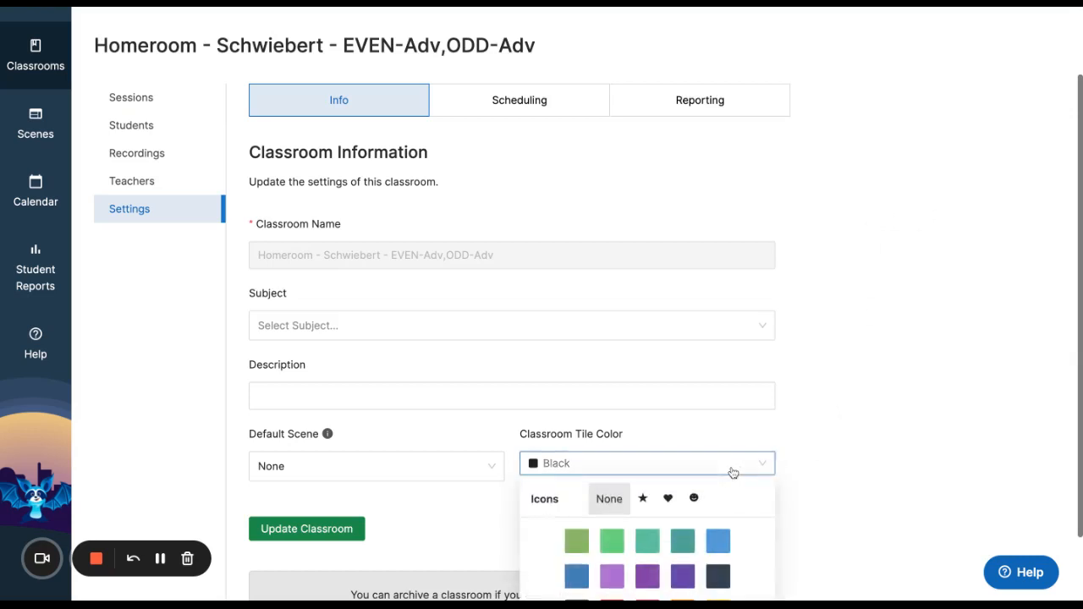
scroll(715, 484, "down", 1)
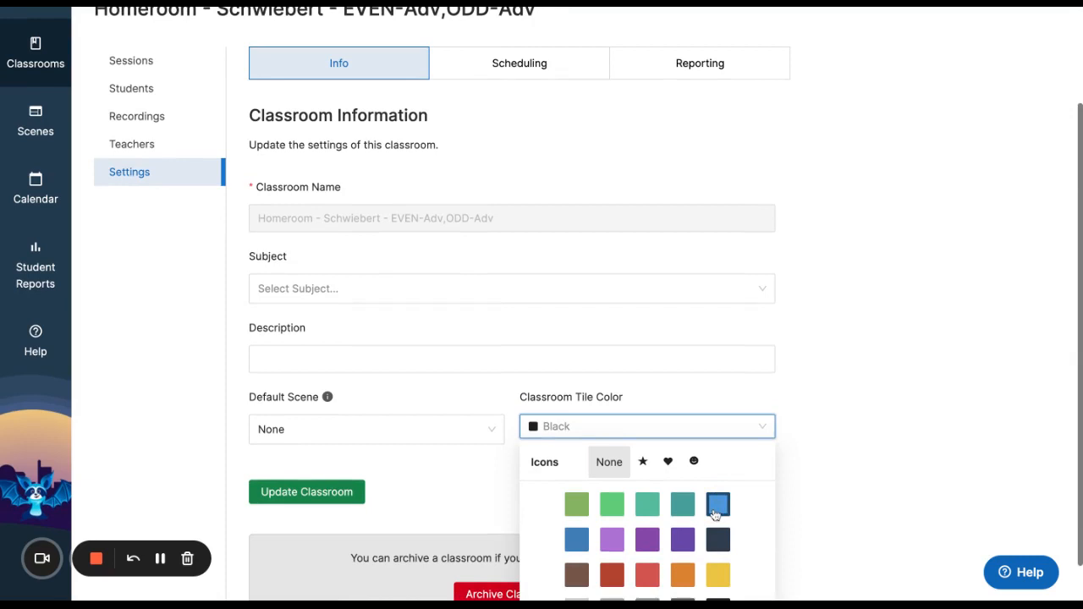
scroll(715, 514, "down", 1)
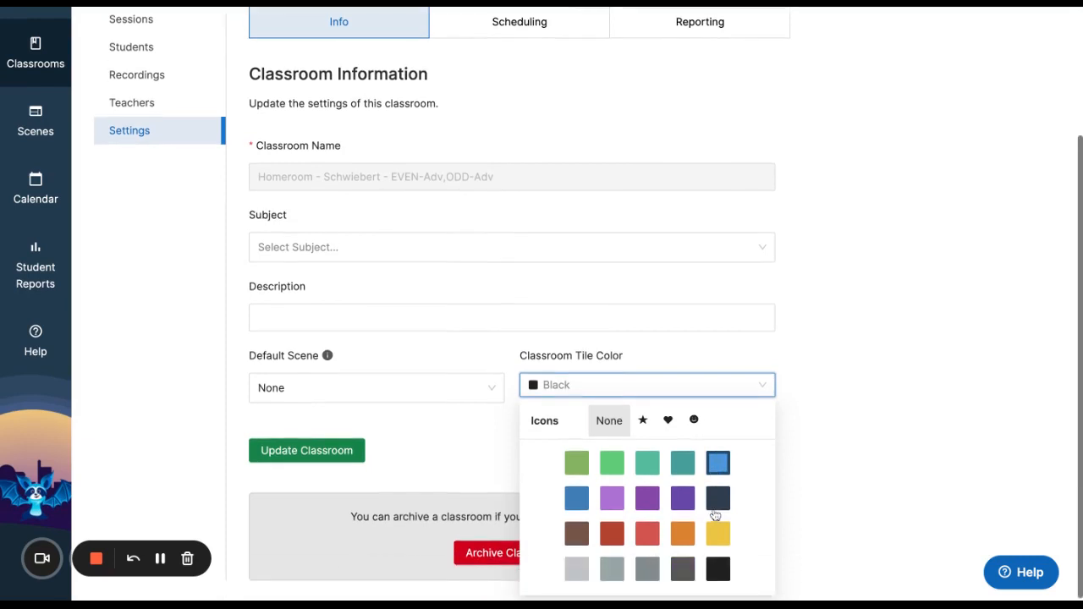
left_click(718, 467)
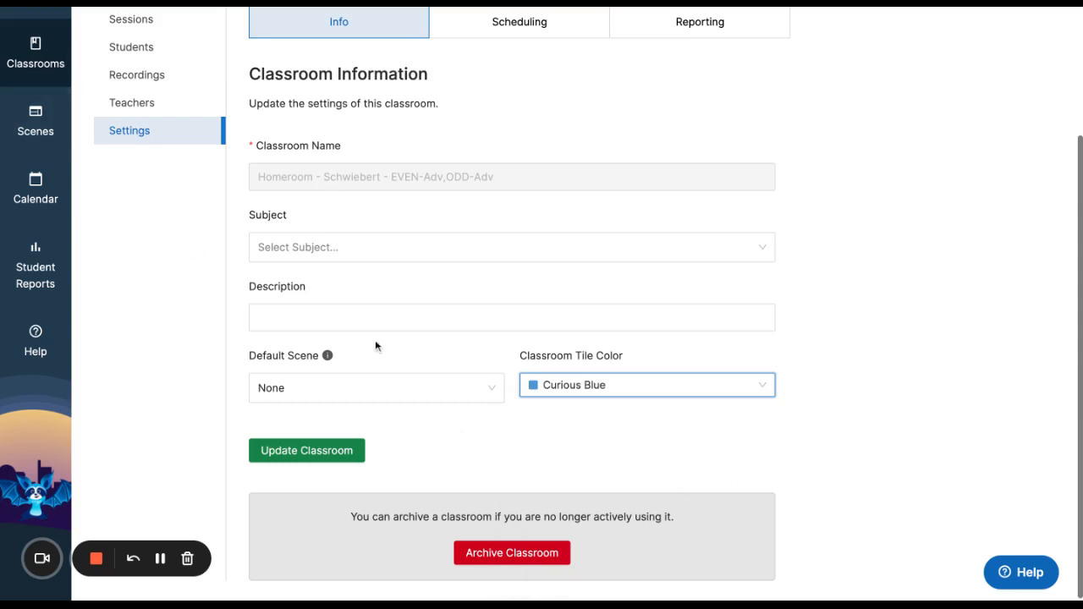
scroll(529, 441, "up", 1)
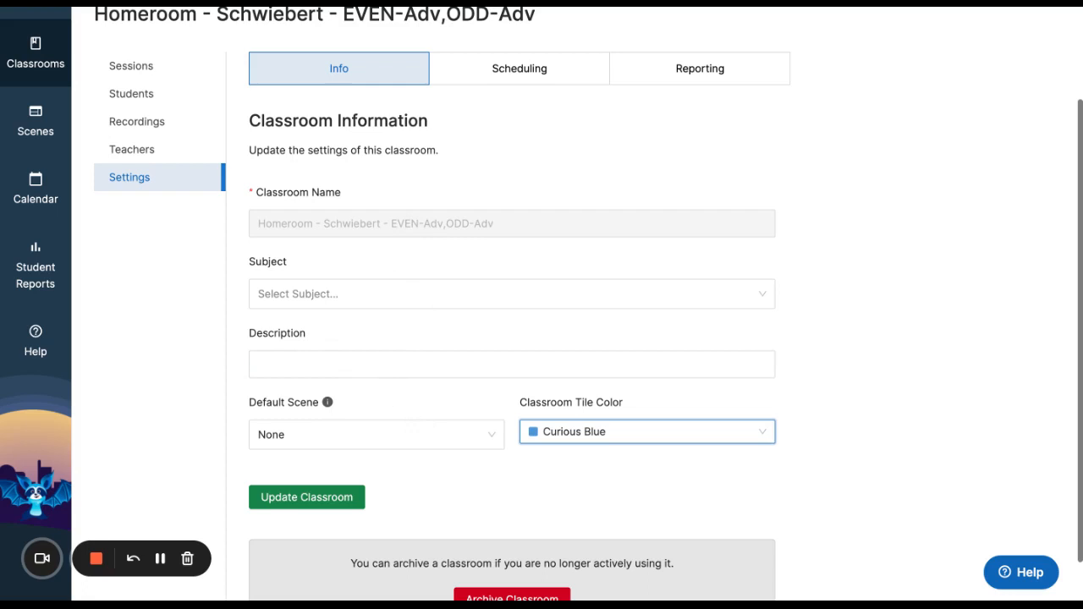
left_click(338, 499)
mouse_move(328, 402)
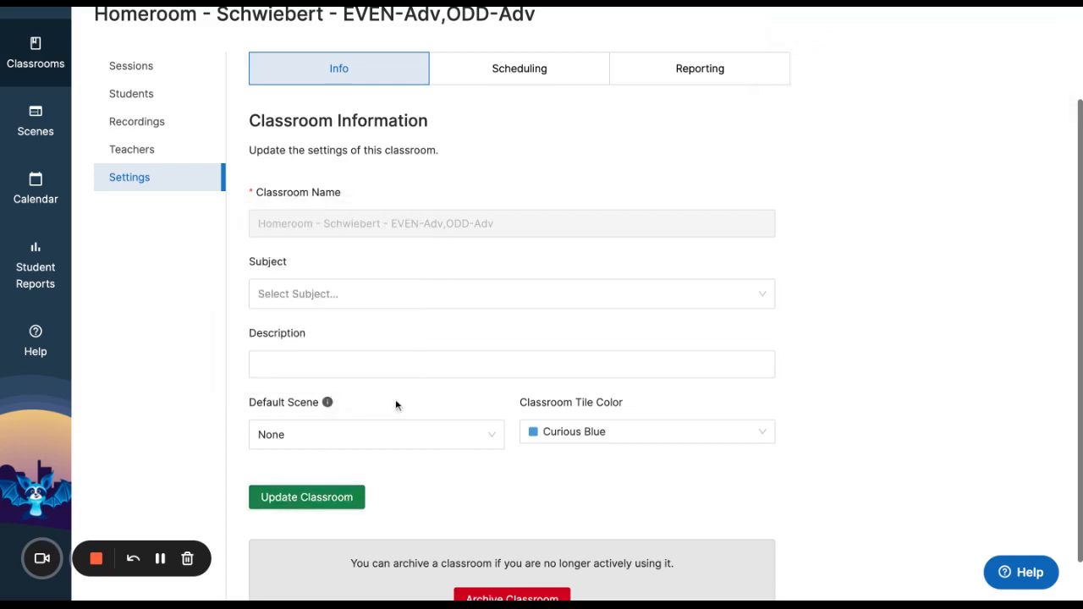
Begin a recurring scheduled session for the Homeroom classroom and select Monday through Friday.
scroll(396, 404, "up", 1)
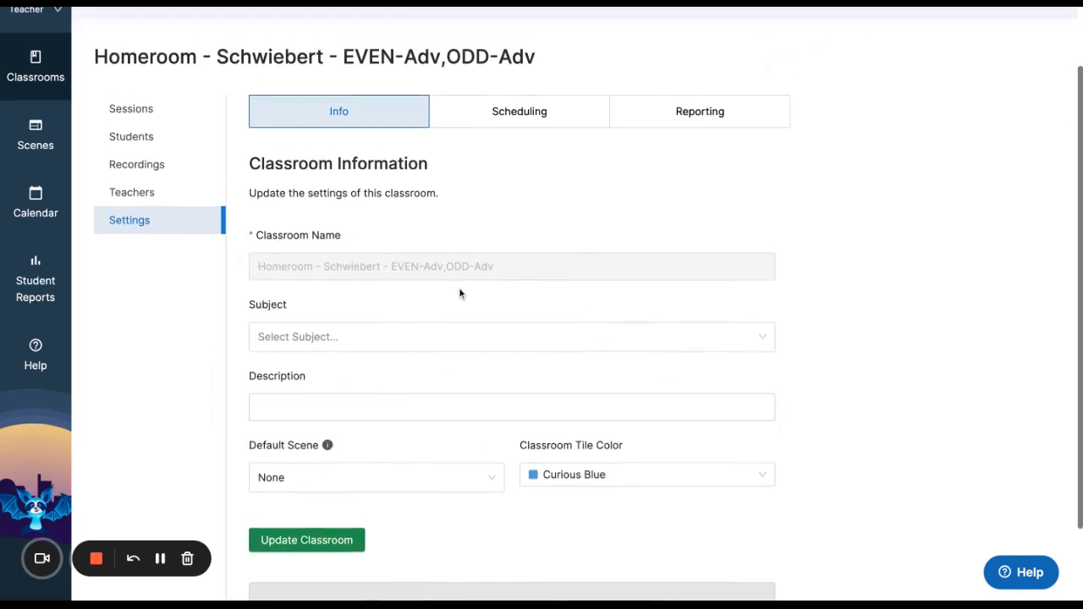
left_click(514, 114)
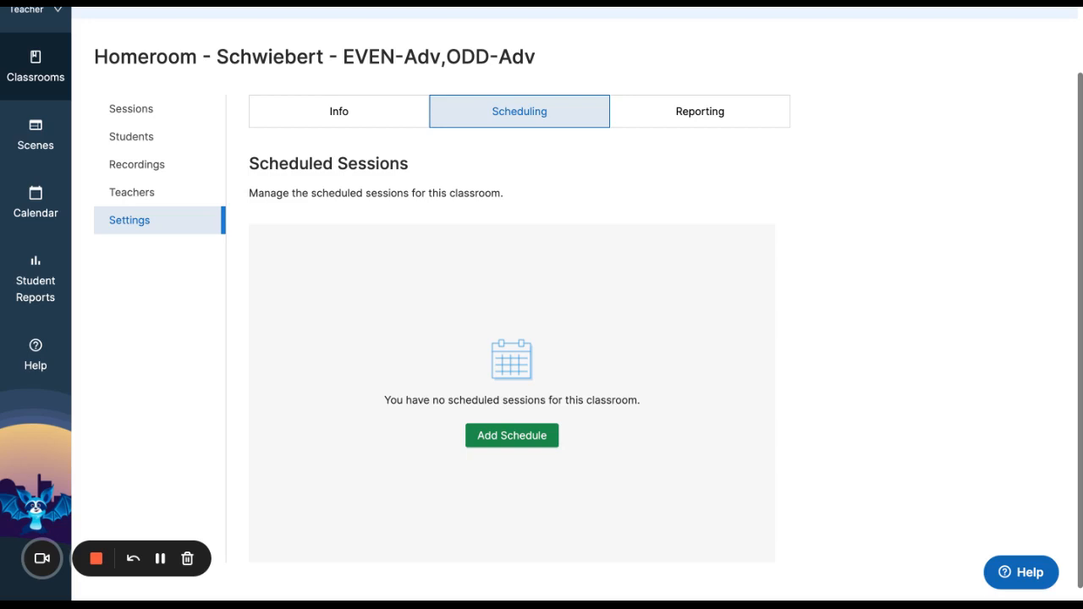
left_click(491, 439)
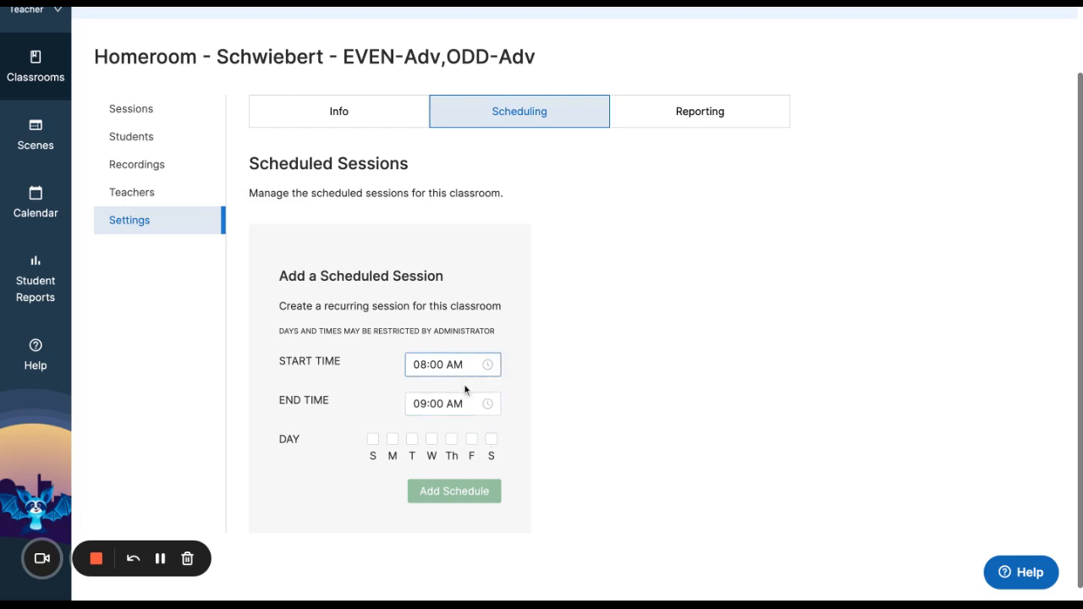
left_click(392, 439)
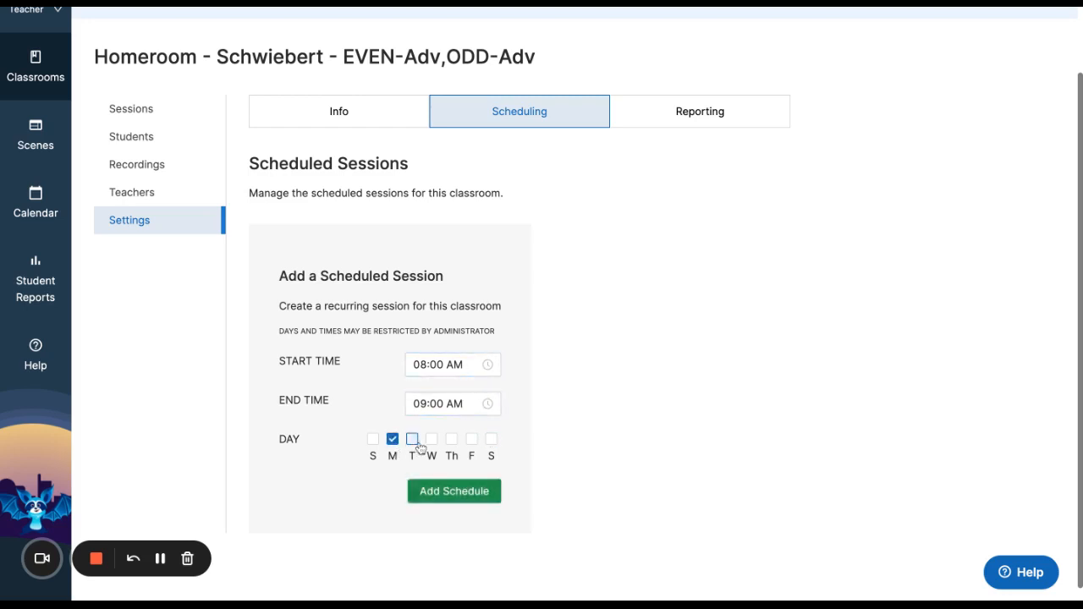
left_click(412, 440)
left_click(431, 439)
left_click(451, 439)
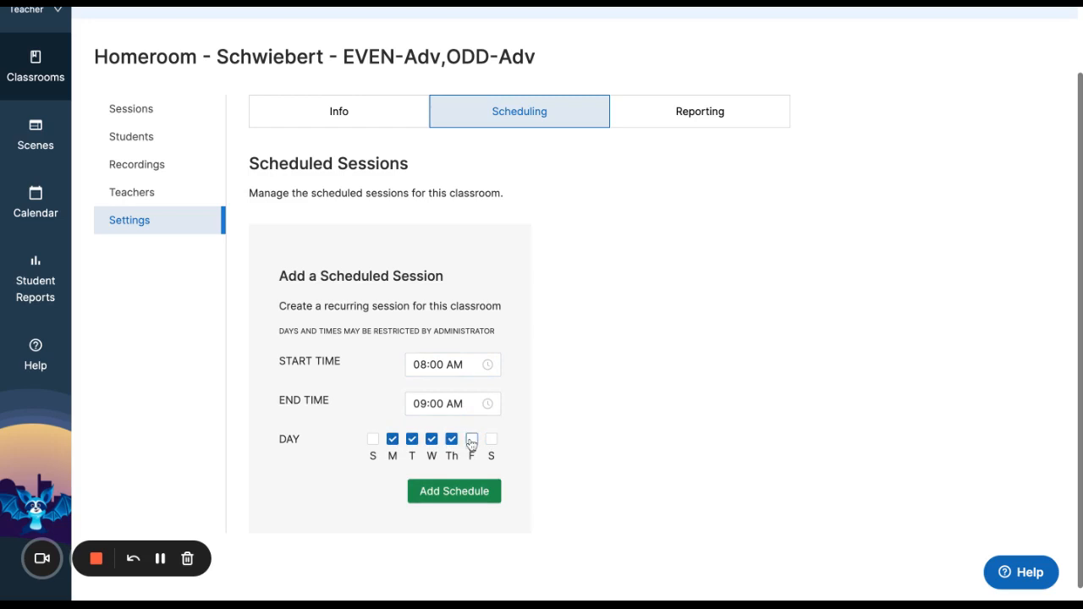
left_click(472, 440)
Set the scheduled session's start time to 08:15 AM.
left_click(437, 365)
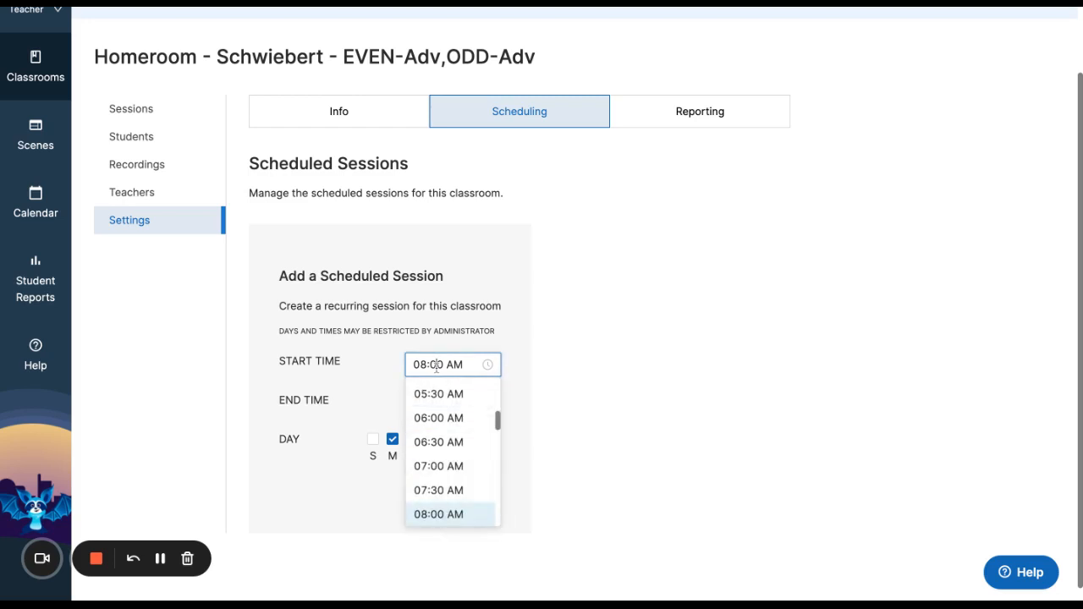
type("1")
key("Right")
key("BackSpace")
type("5")
left_click(567, 373)
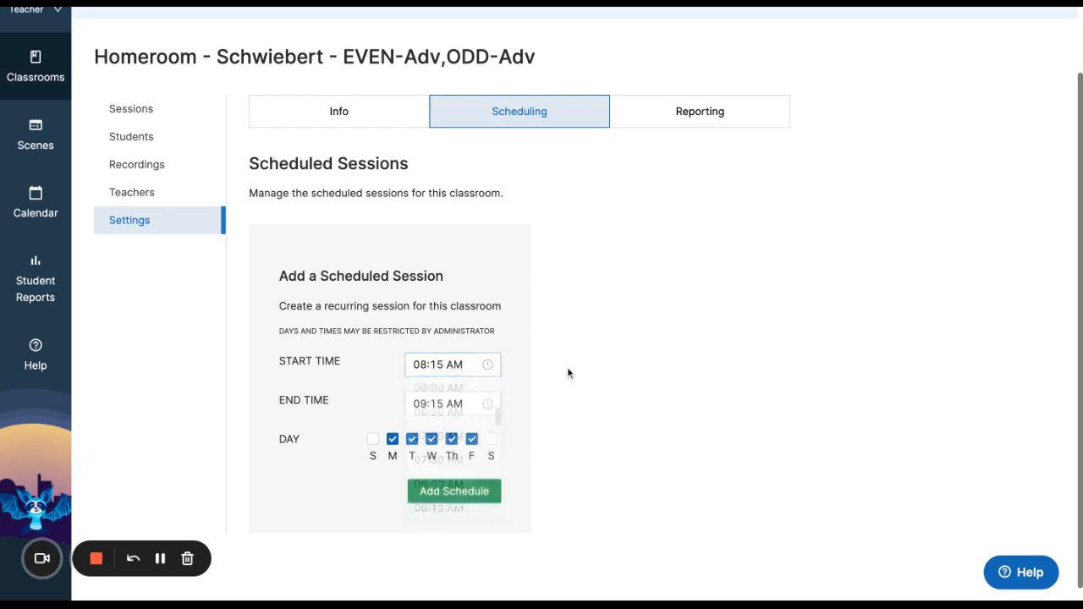
Set the scheduled session's end time to 08:49 AM.
left_click(432, 406)
key("BackSpace")
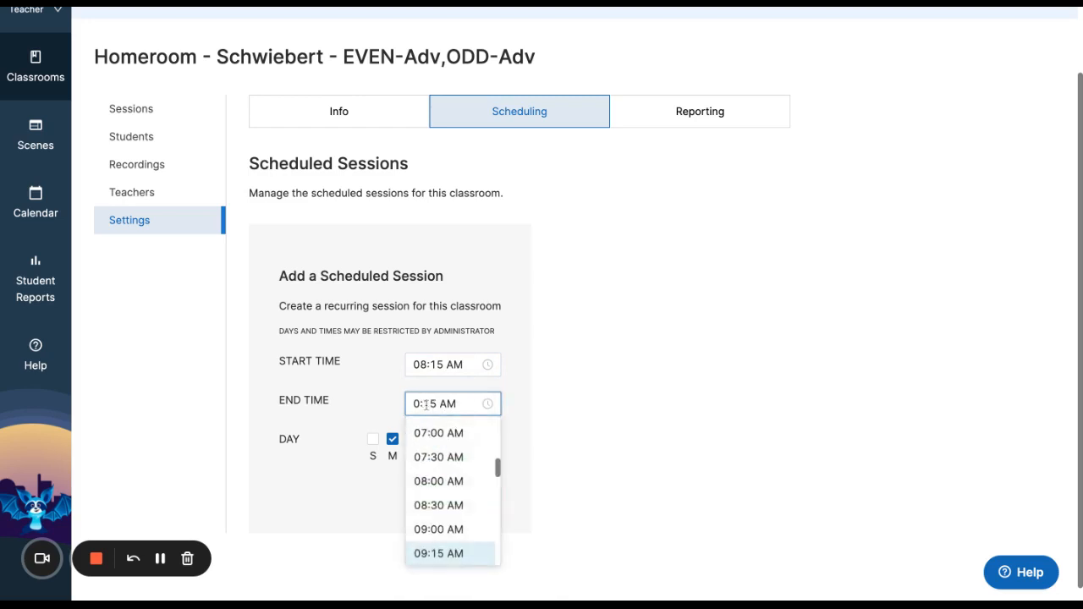
type("8")
left_click(443, 407)
key("BackSpace")
key("BackSpace")
type("49")
left_click(616, 386)
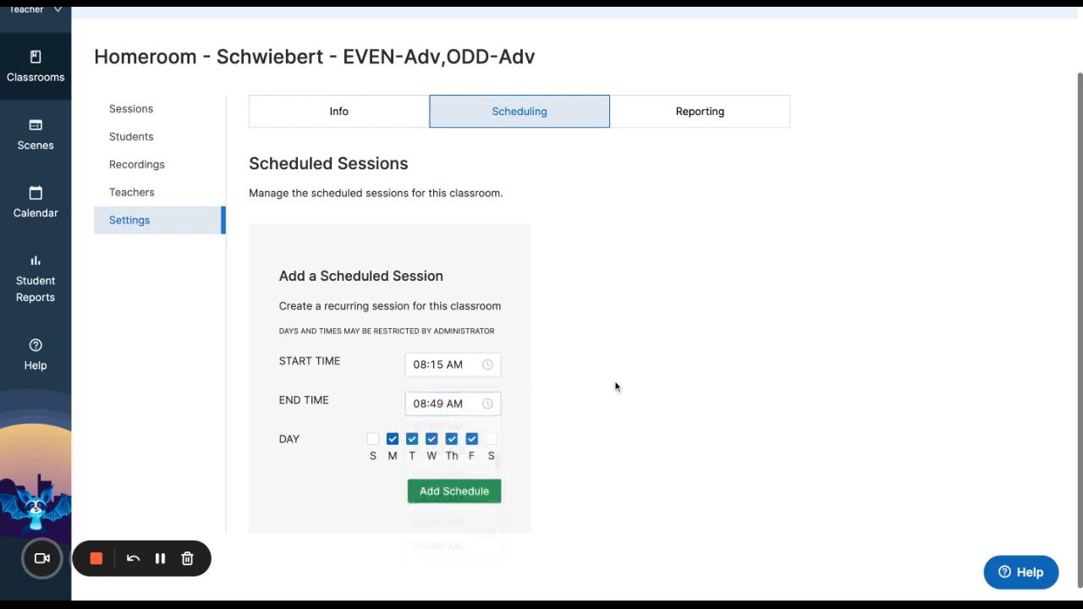
Change the scheduled session's start time to 08:13 AM.
left_click(442, 365)
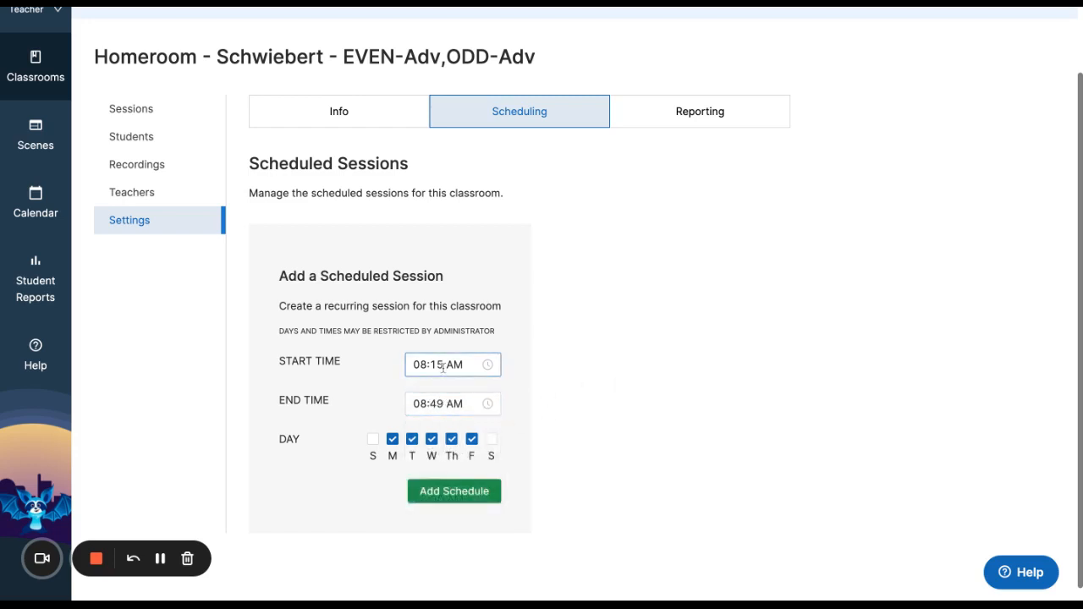
key("BackSpace")
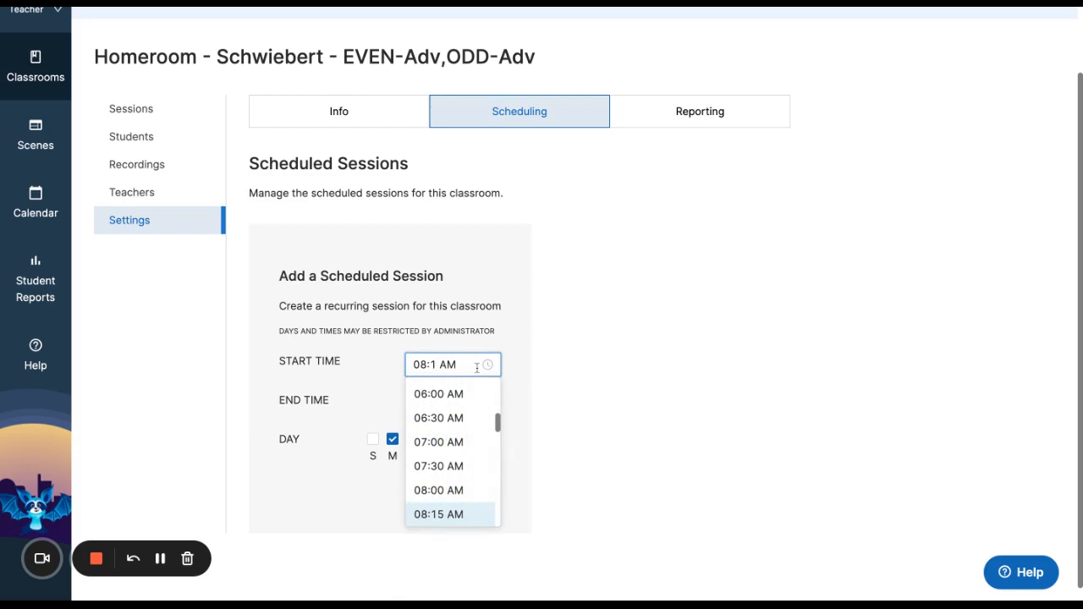
type("3")
left_click(643, 366)
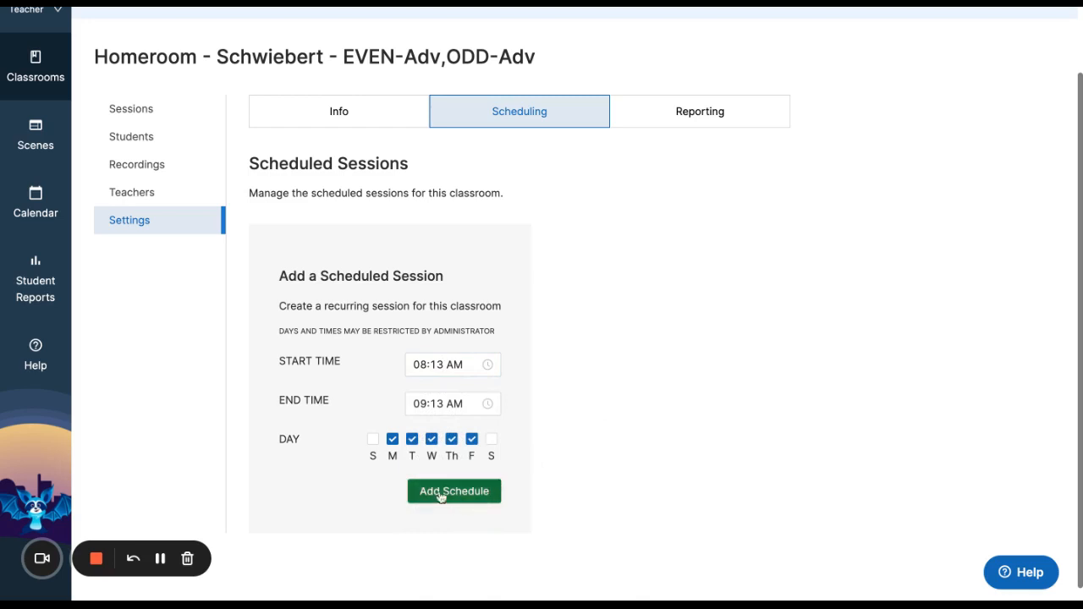
Set the session's end time to 08:49 AM and add the schedule to the Homeroom classroom.
left_click(428, 404)
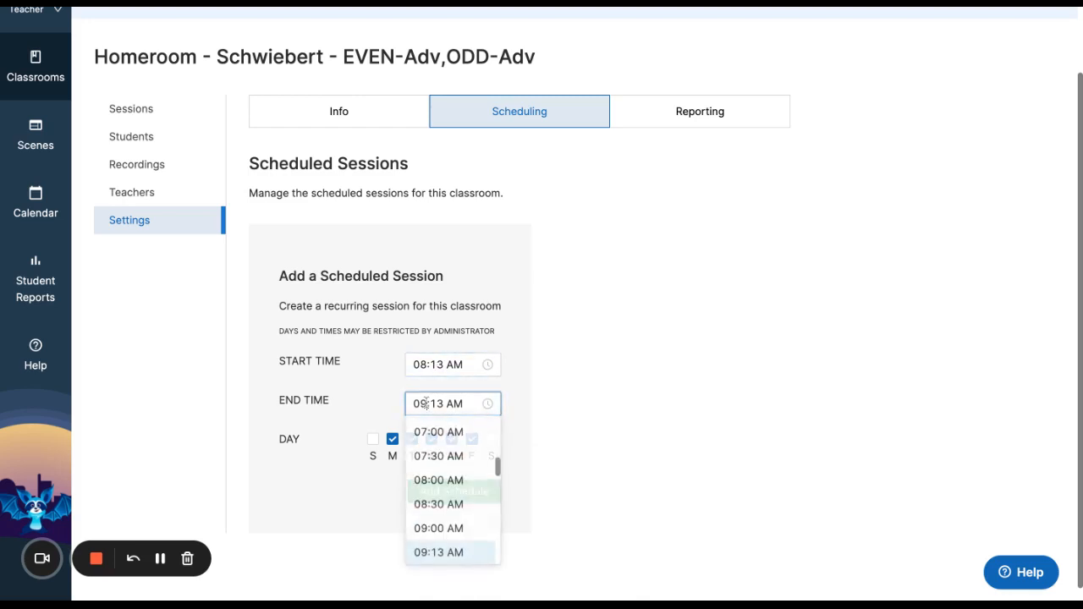
key("BackSpace")
type("8")
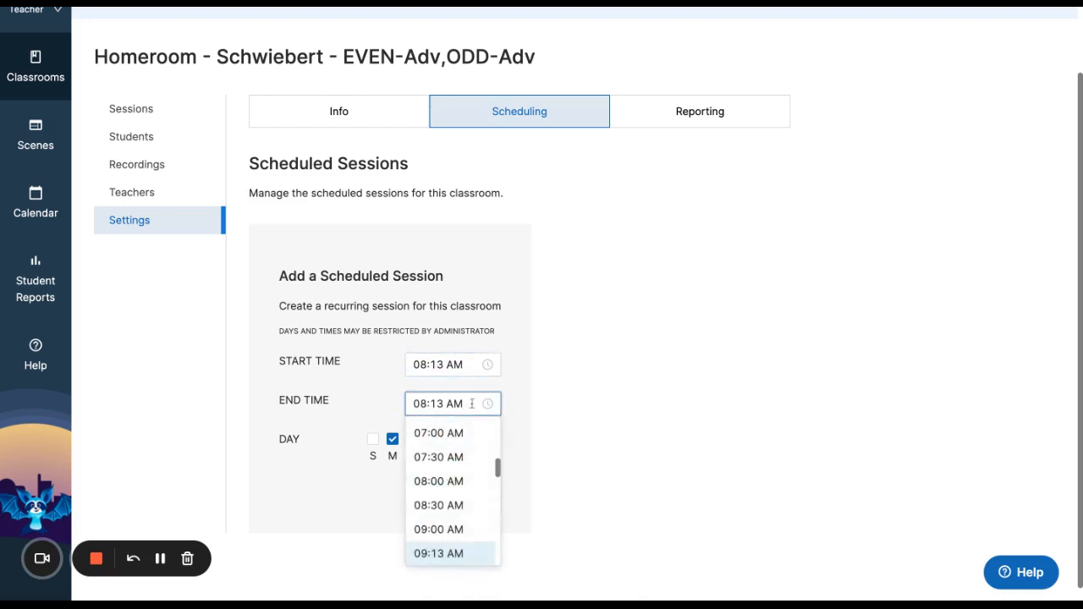
left_click(436, 403)
key("BackSpace")
type("4")
left_click(444, 403)
key("BackSpace")
type("9")
left_click(603, 402)
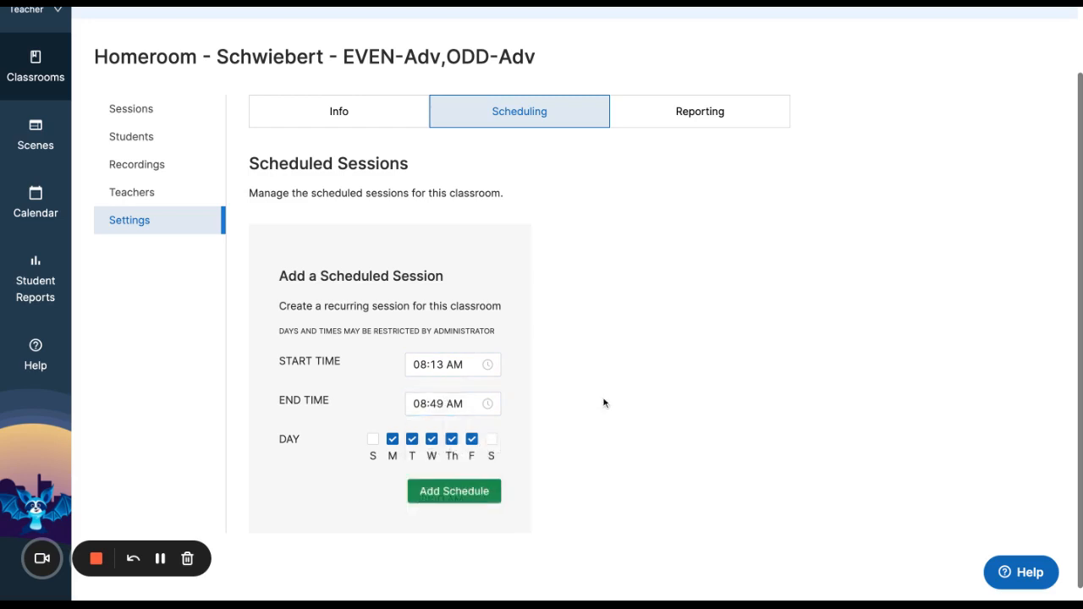
left_click(475, 505)
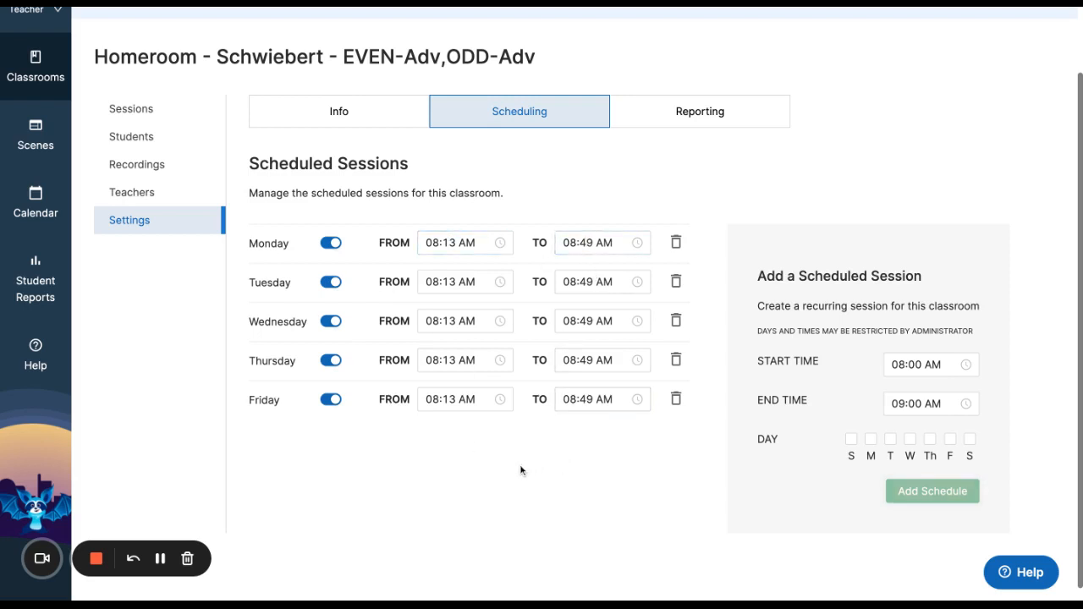
Review the Homeroom classroom's reporting preferences for session report emails, rechecking its scheduled sessions in between.
left_click(160, 562)
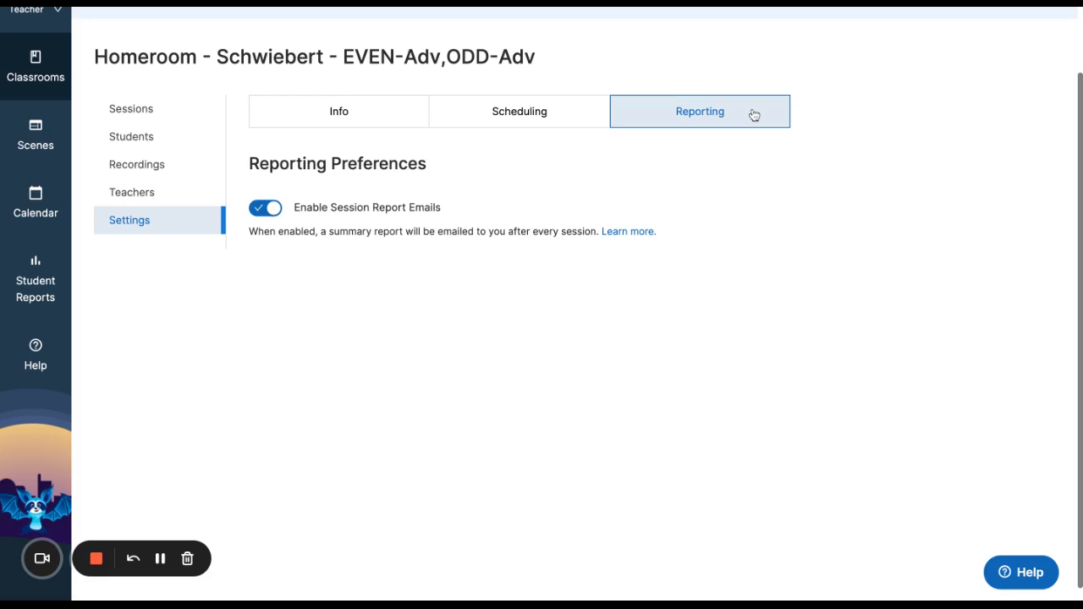
left_click(564, 125)
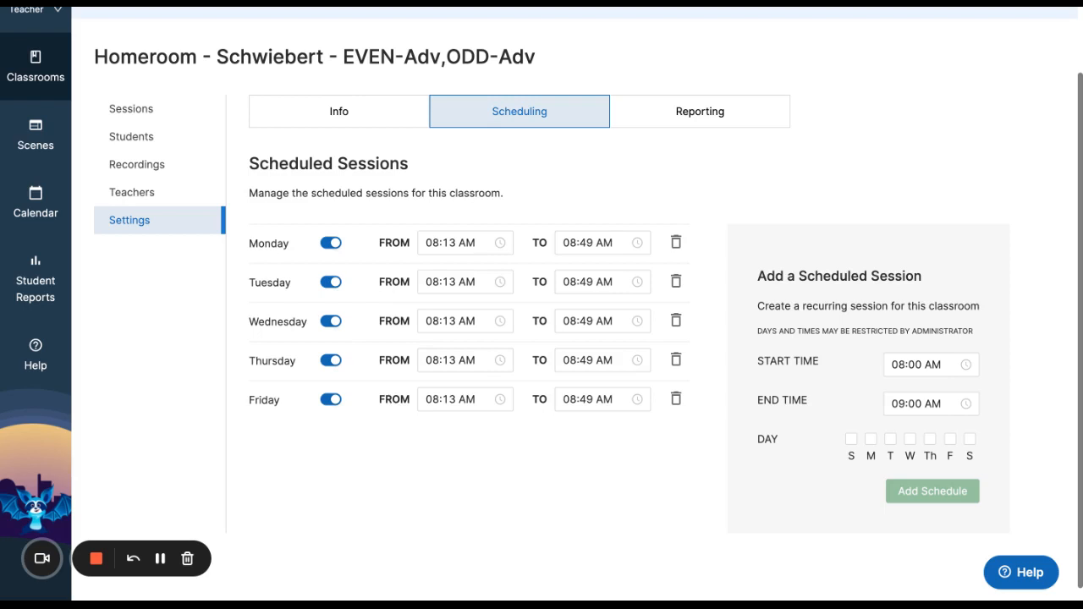
left_click(675, 112)
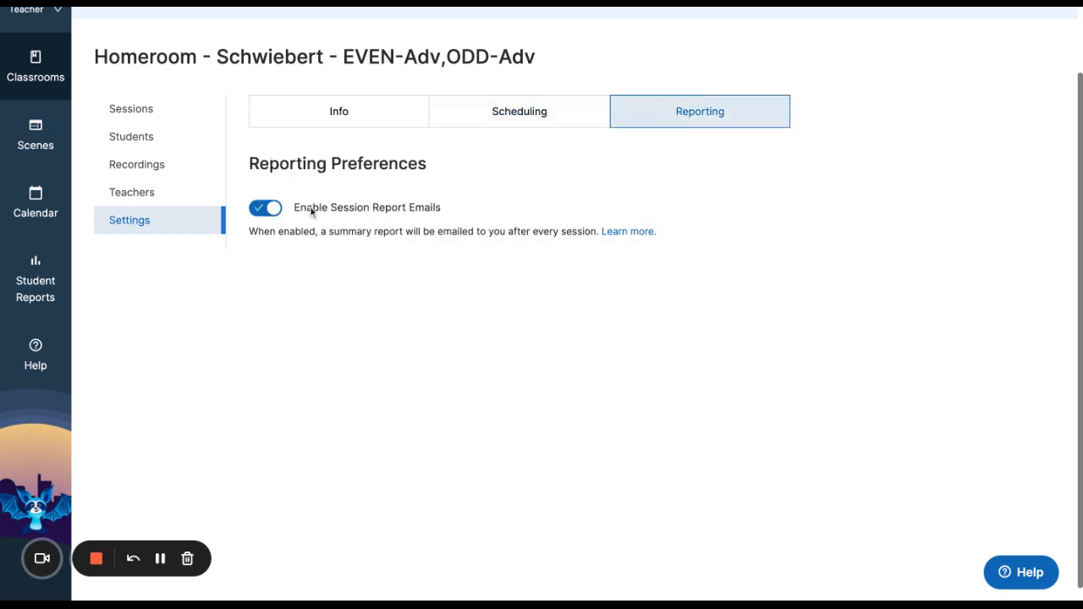
Look over the session report email option and return to the Homeroom classroom's general information.
left_click_drag(295, 211, 442, 209)
left_click(442, 209)
left_click(375, 113)
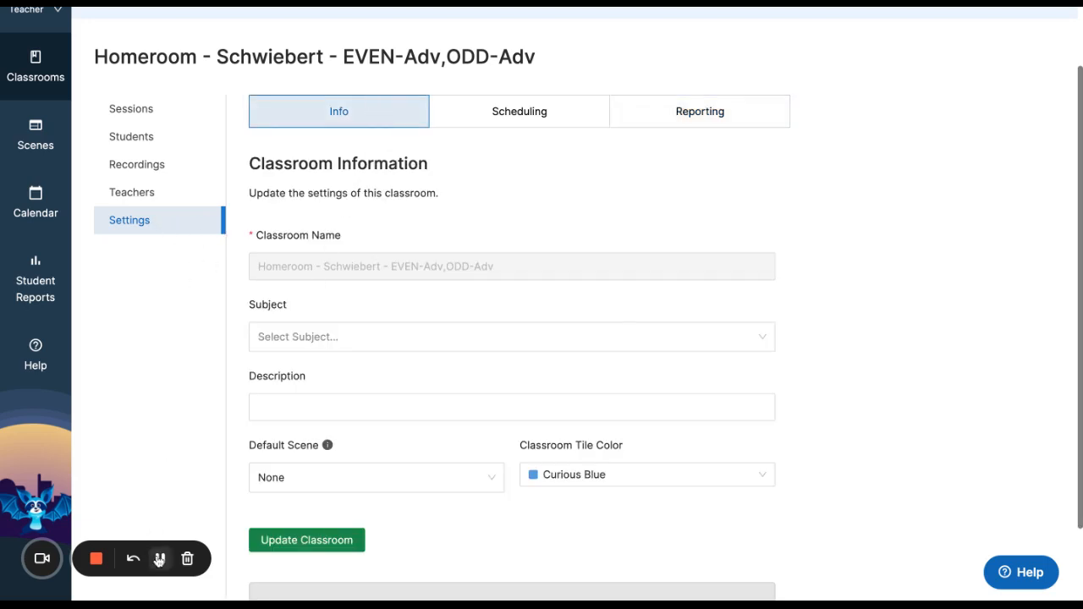
left_click(160, 558)
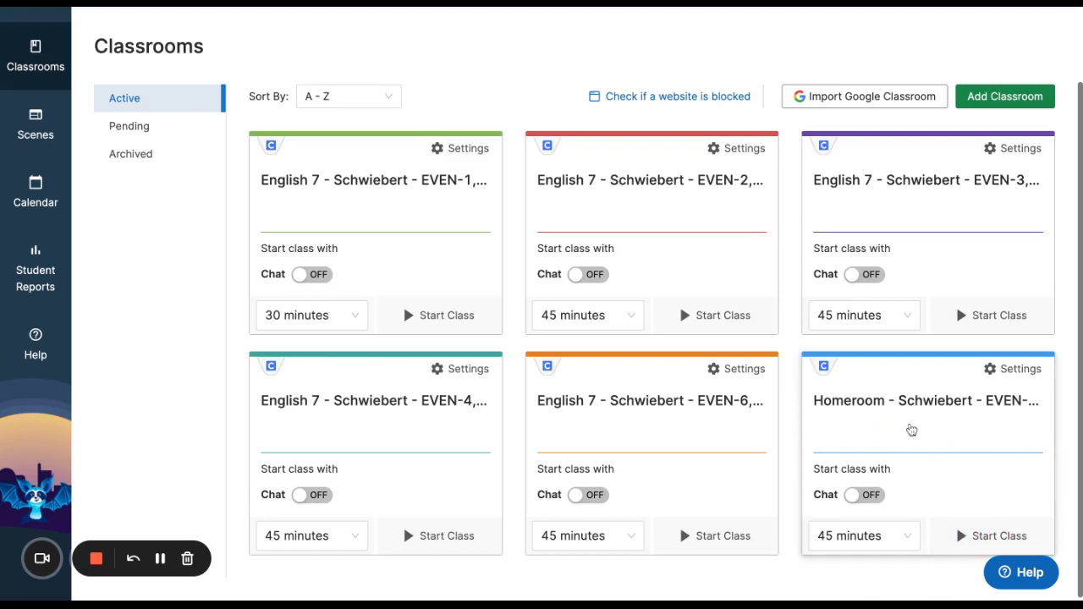
Review the Homeroom classroom's list of past sessions with their times, and return to the classrooms overview.
left_click(911, 431)
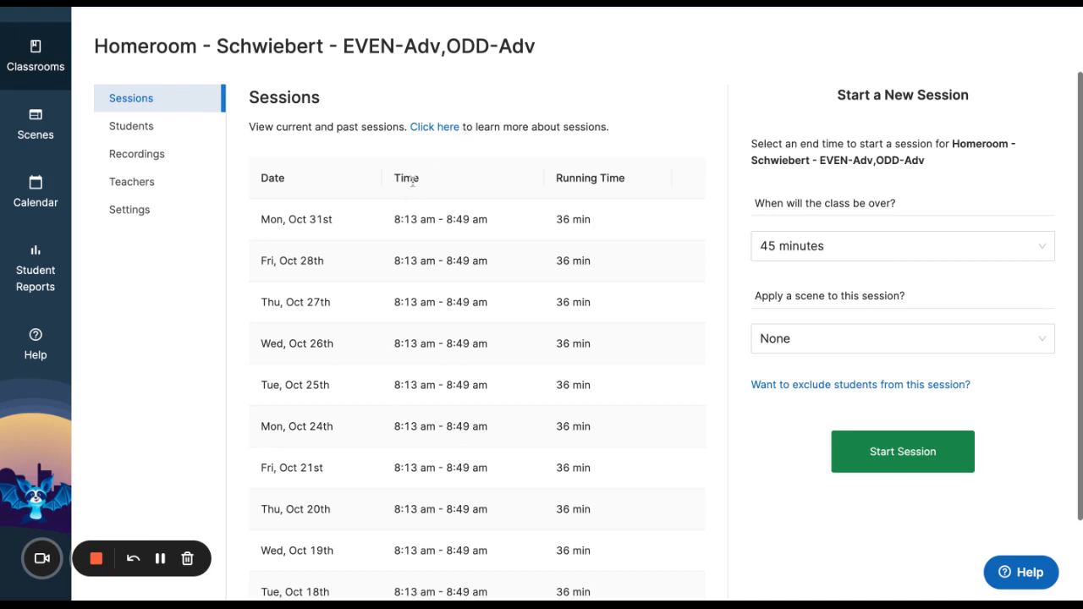
scroll(399, 329, "down", 2)
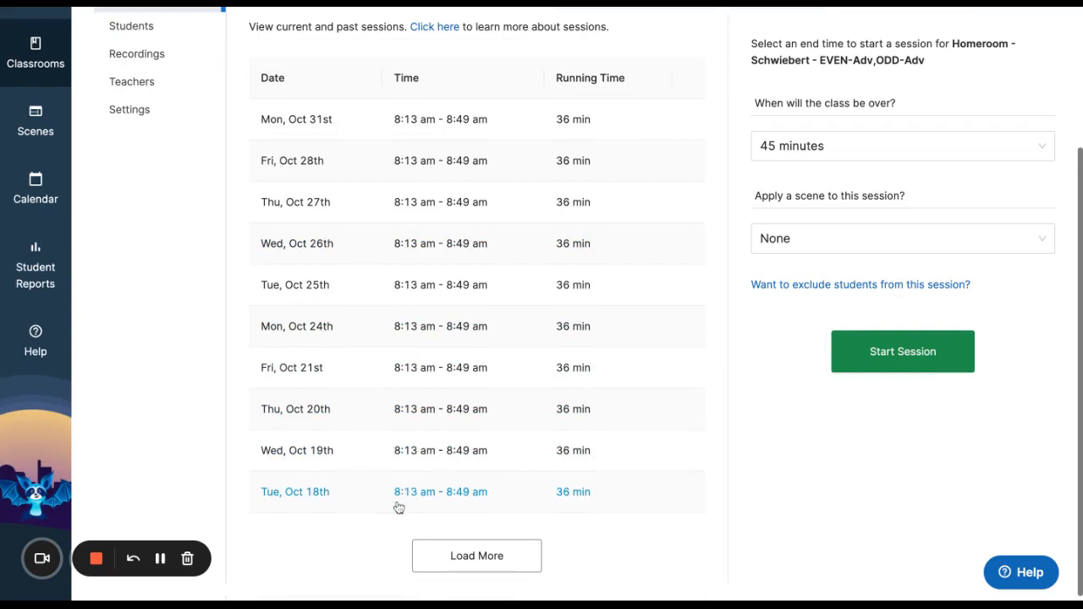
scroll(414, 380, "up", 2)
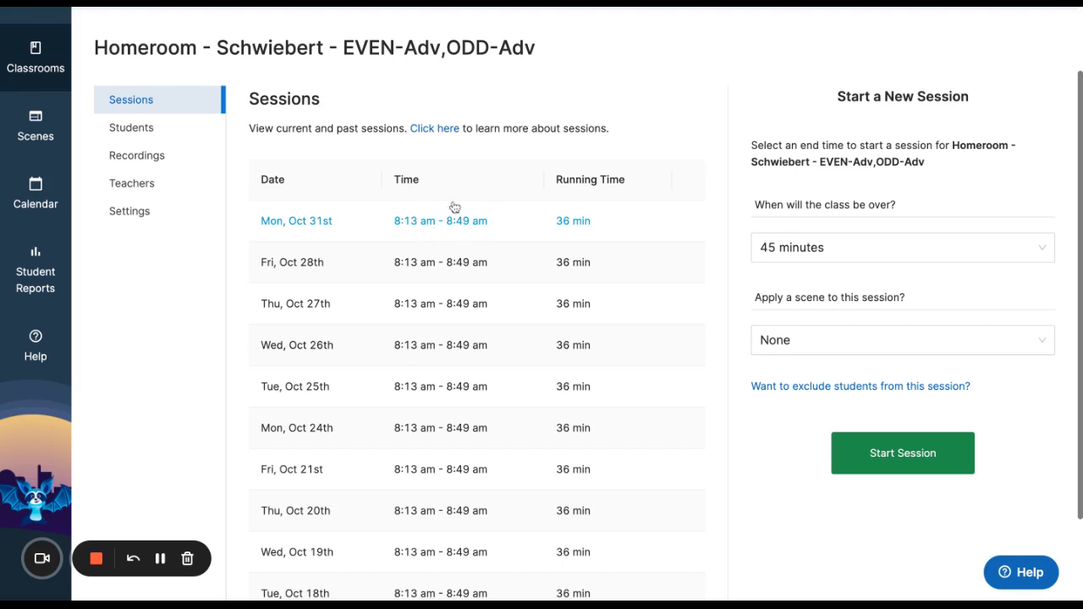
left_click(55, 64)
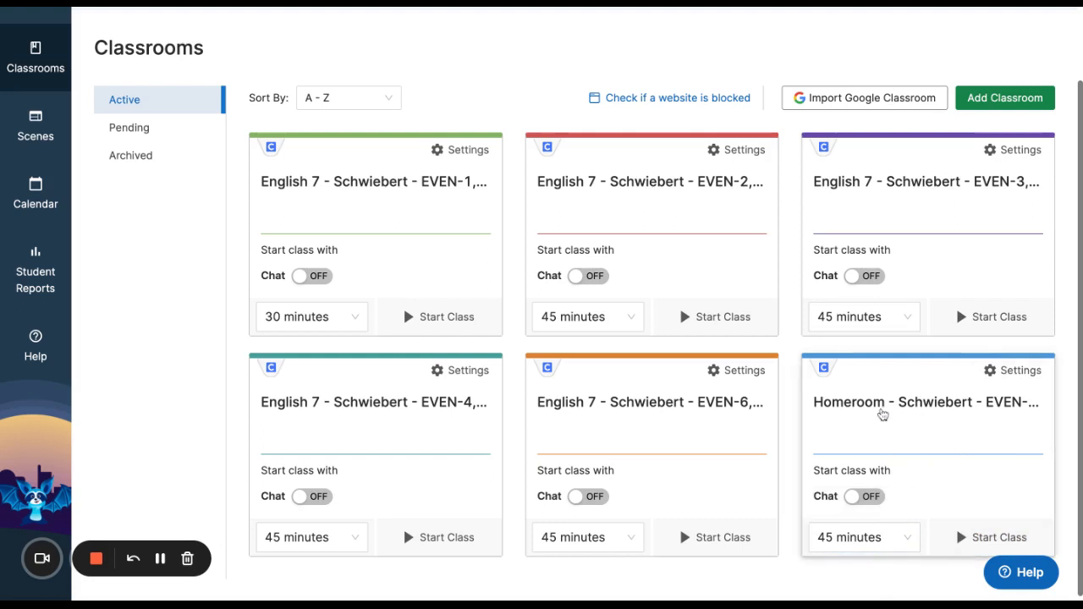
Reopen the Homeroom classroom and view its information settings.
left_click(881, 414)
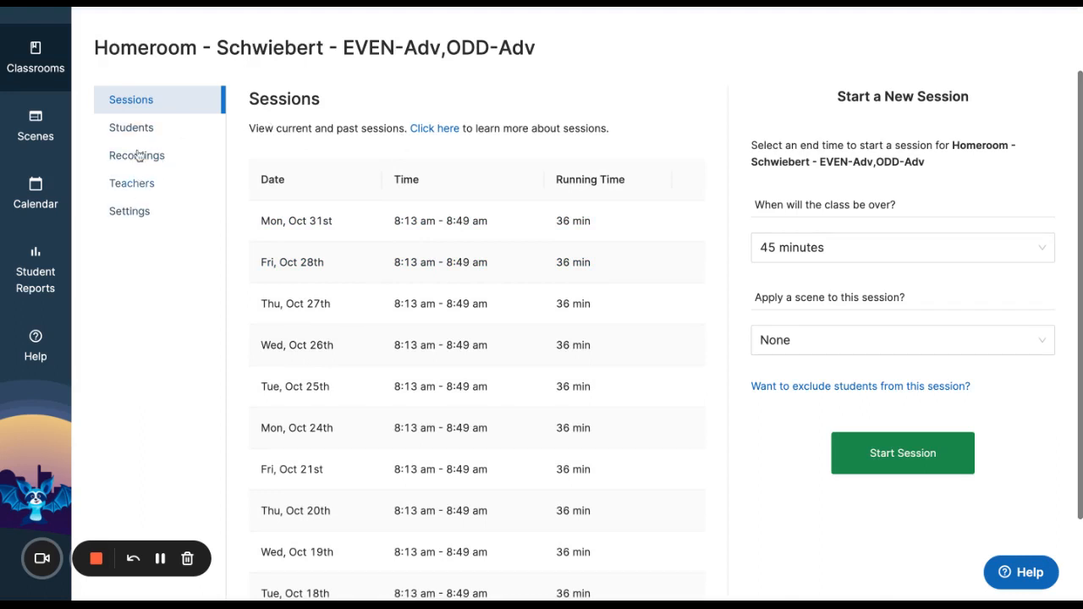
left_click(131, 213)
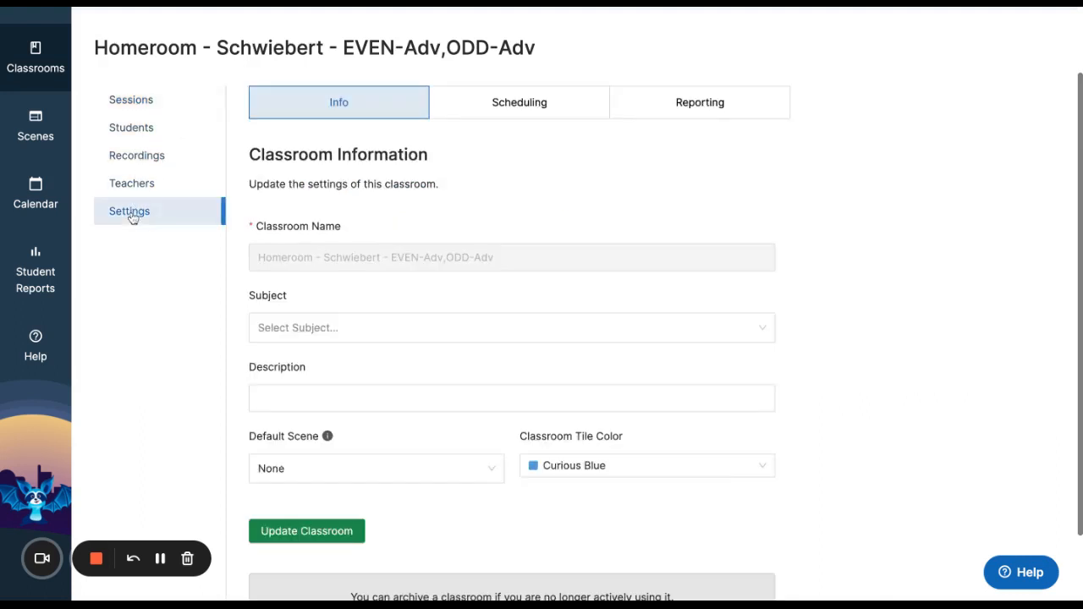
scroll(131, 218, "up", 2)
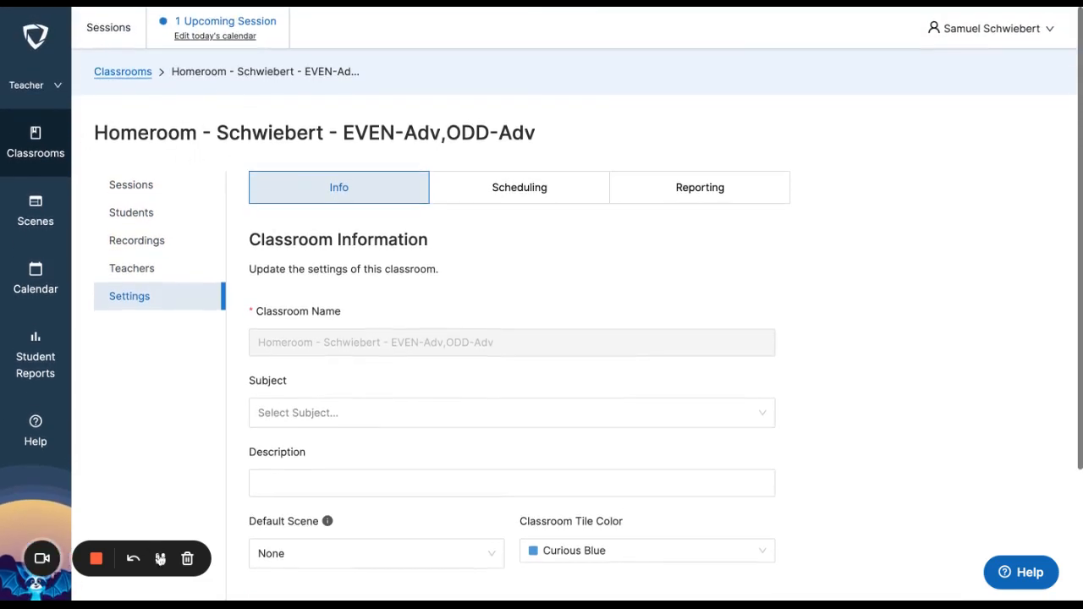
left_click(159, 560)
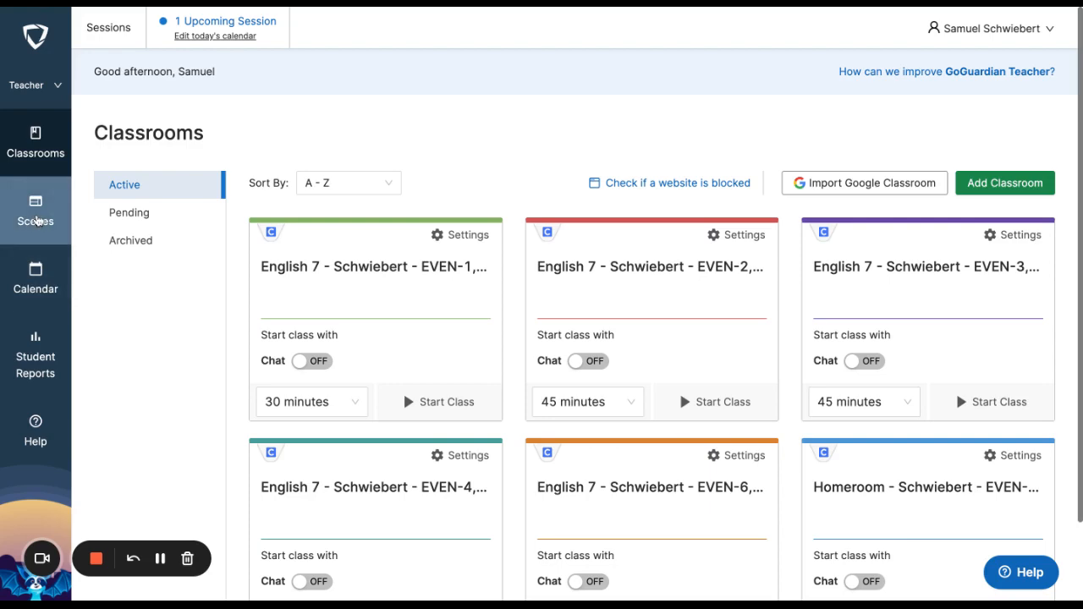
Create a new blocked websites list among the scenes and name it TEST CLASS.
left_click(36, 219)
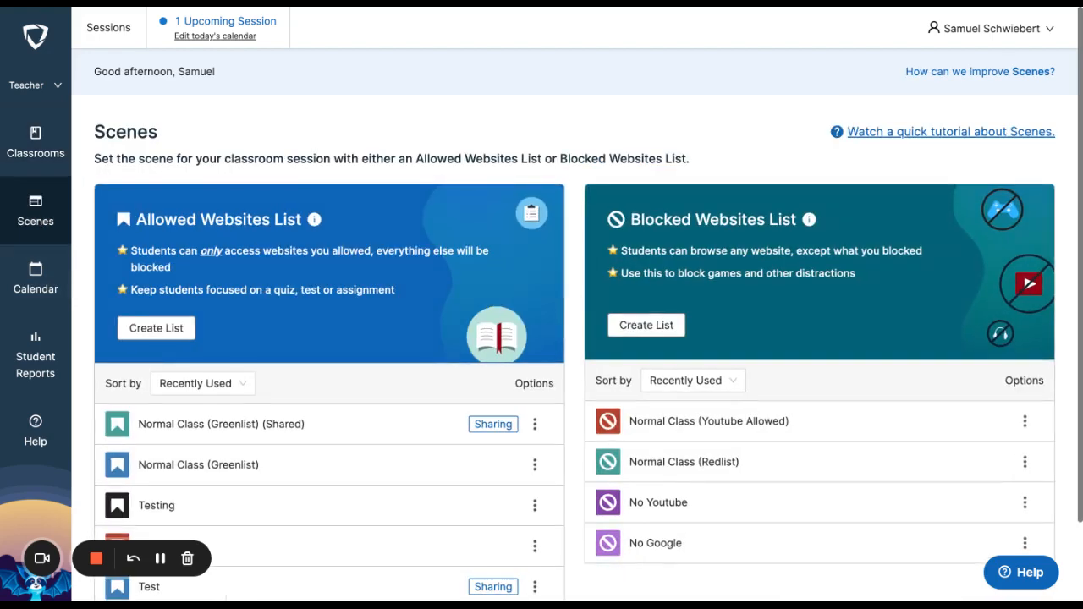
scroll(329, 165, "down", 1)
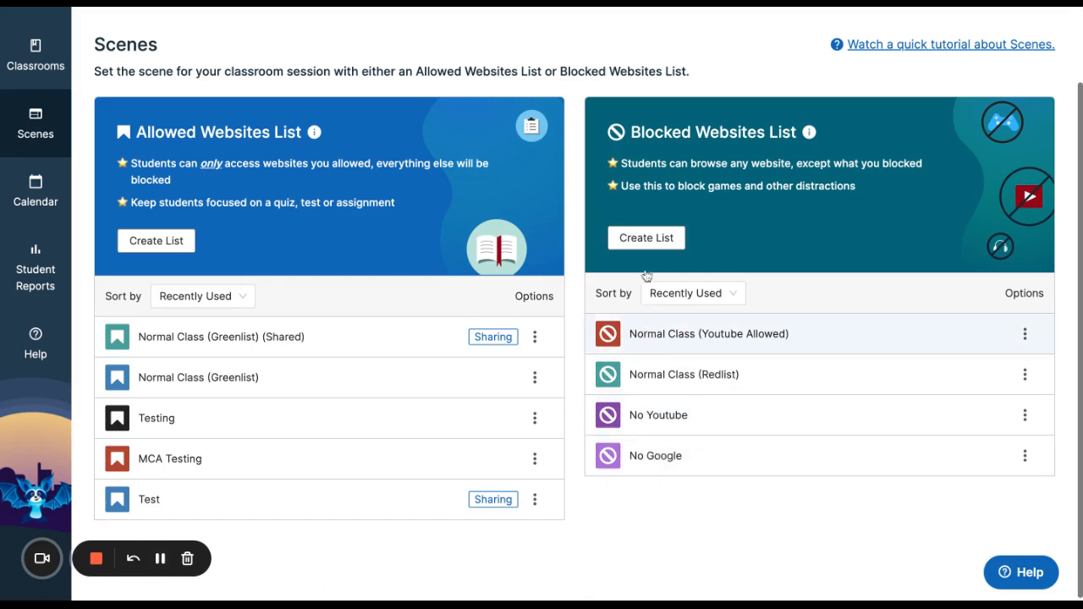
left_click(646, 237)
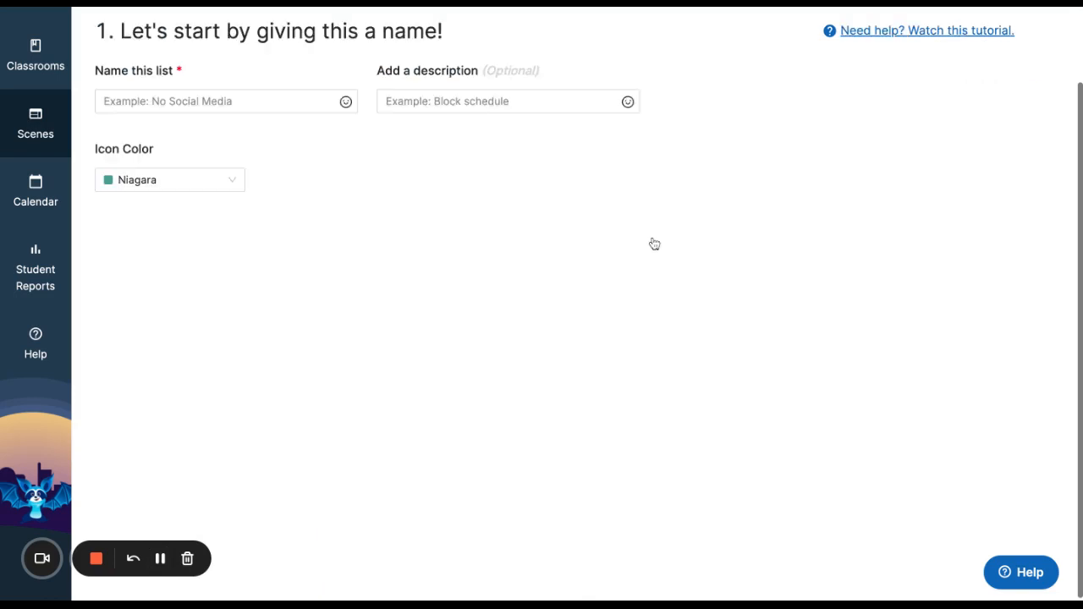
left_click(243, 108)
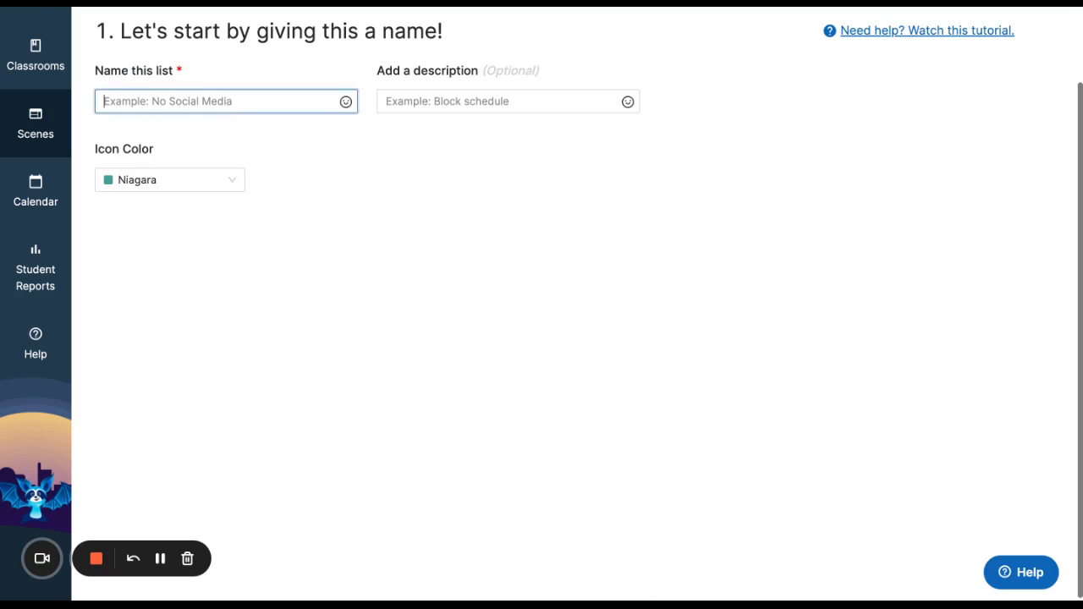
type("TEST CLASS")
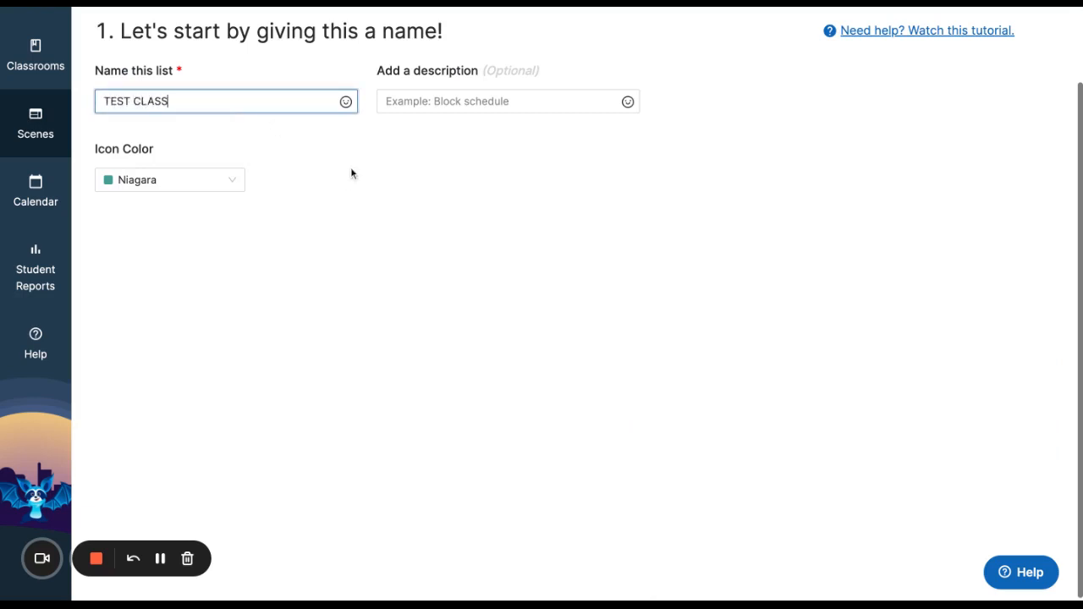
Set the list's icon color to Deep Blue, leave the description empty and continue to the website selection.
left_click(225, 181)
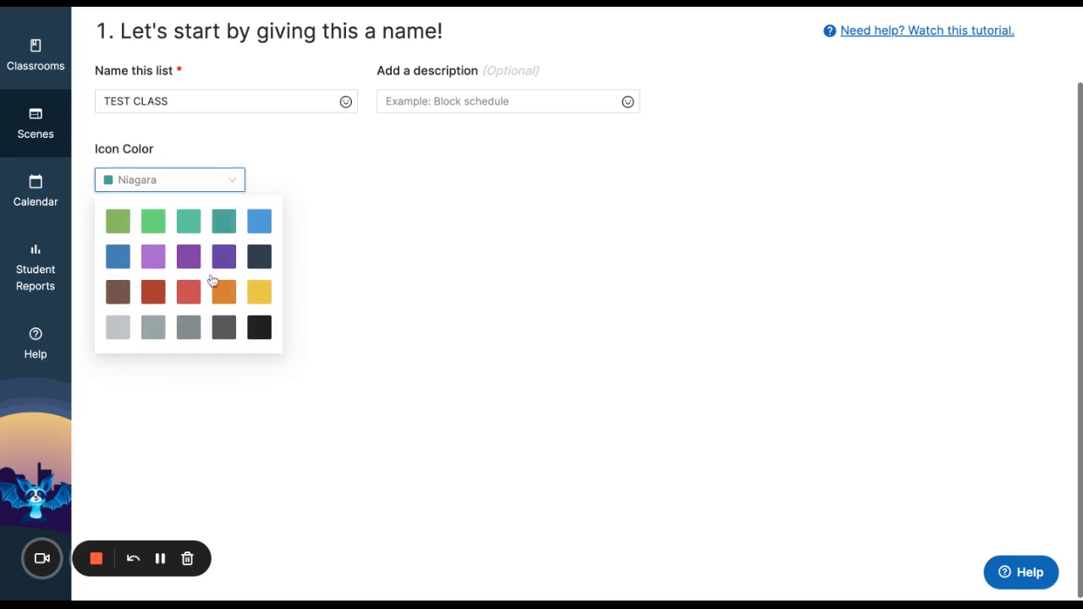
left_click(258, 264)
left_click(498, 105)
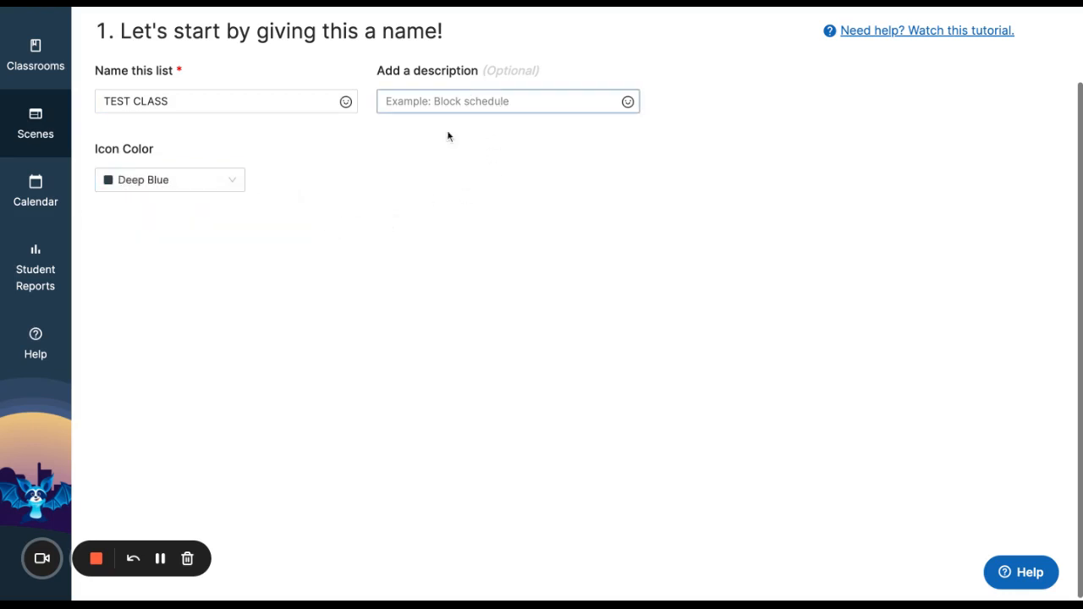
left_click(448, 136)
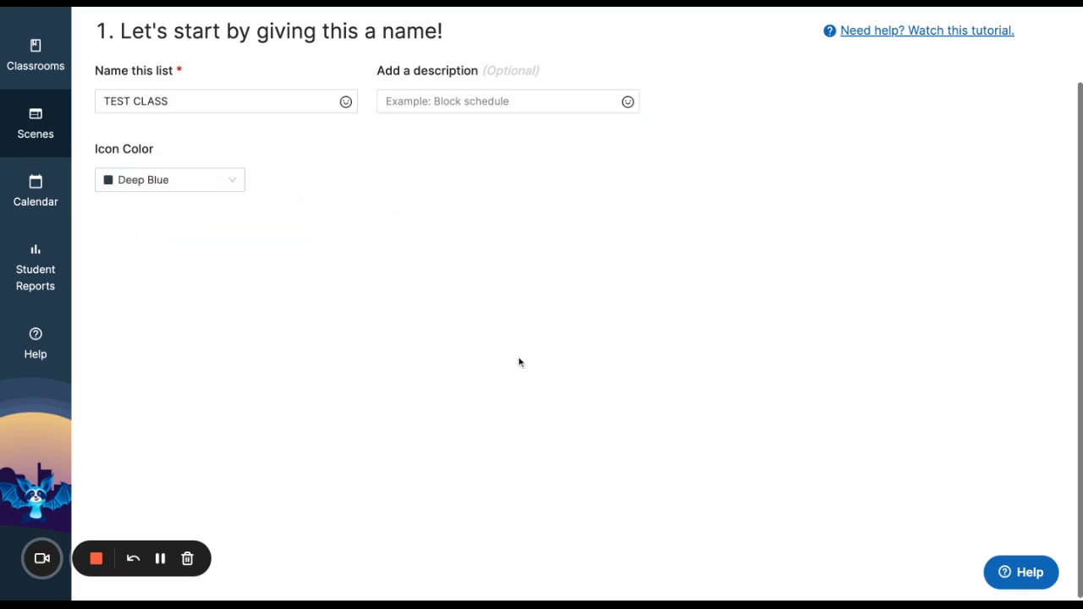
scroll(519, 361, "up", 2)
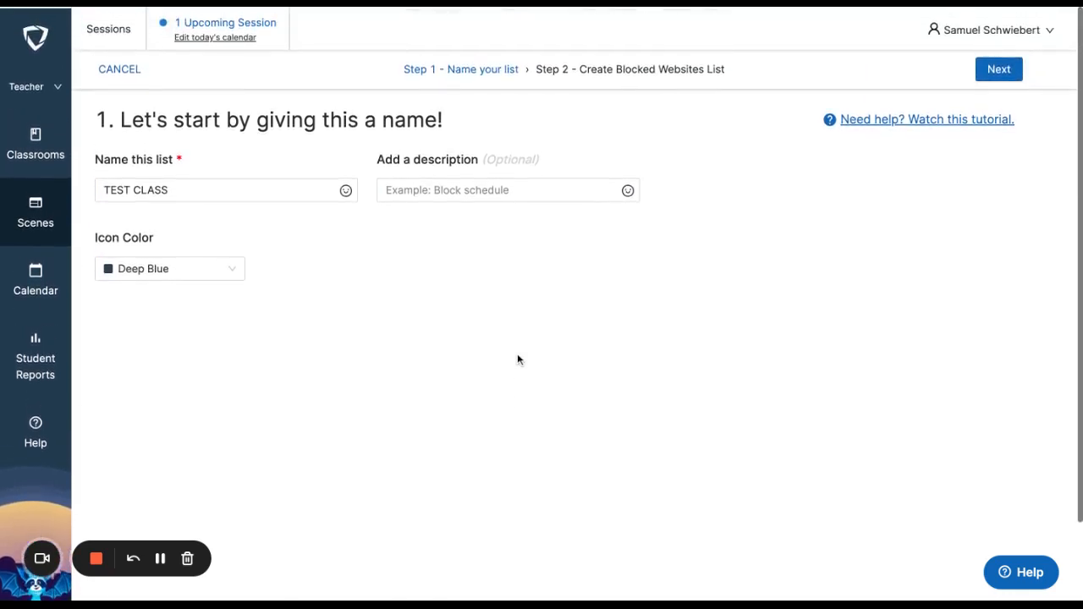
left_click(995, 69)
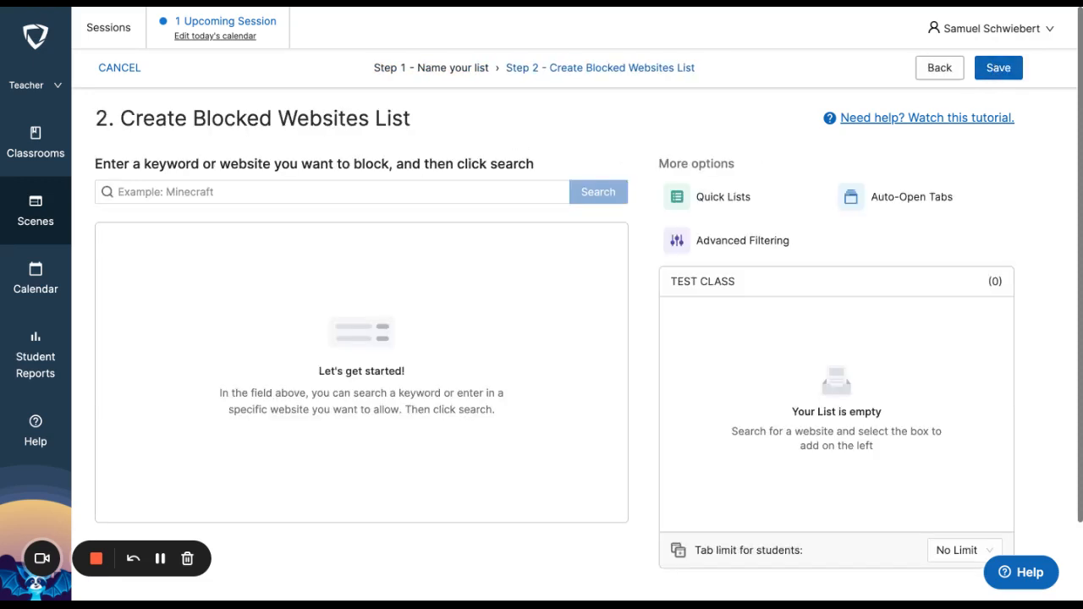
left_click(434, 183)
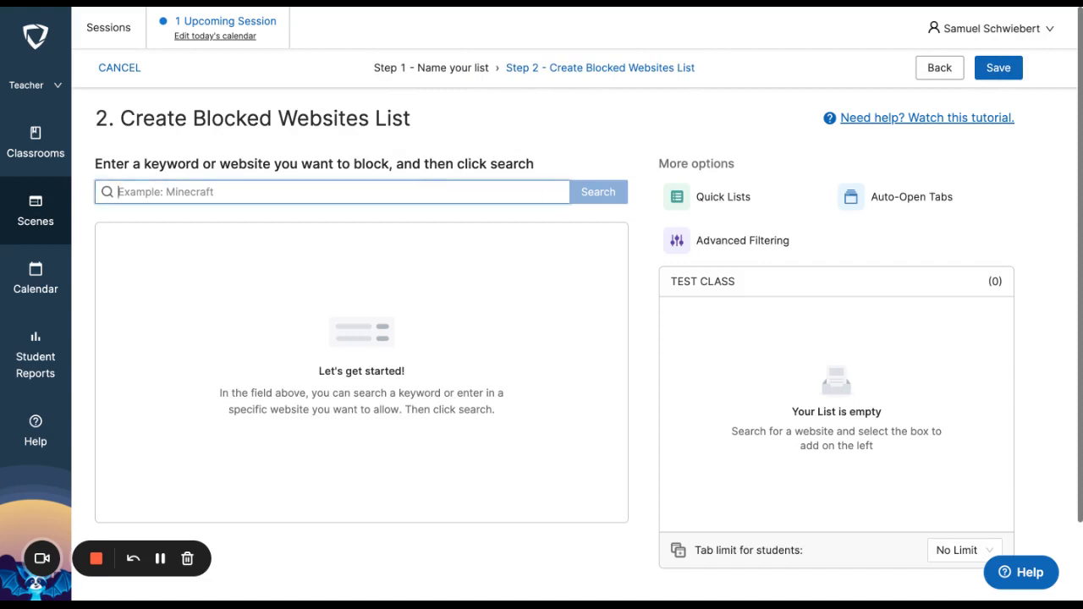
type("youtuve")
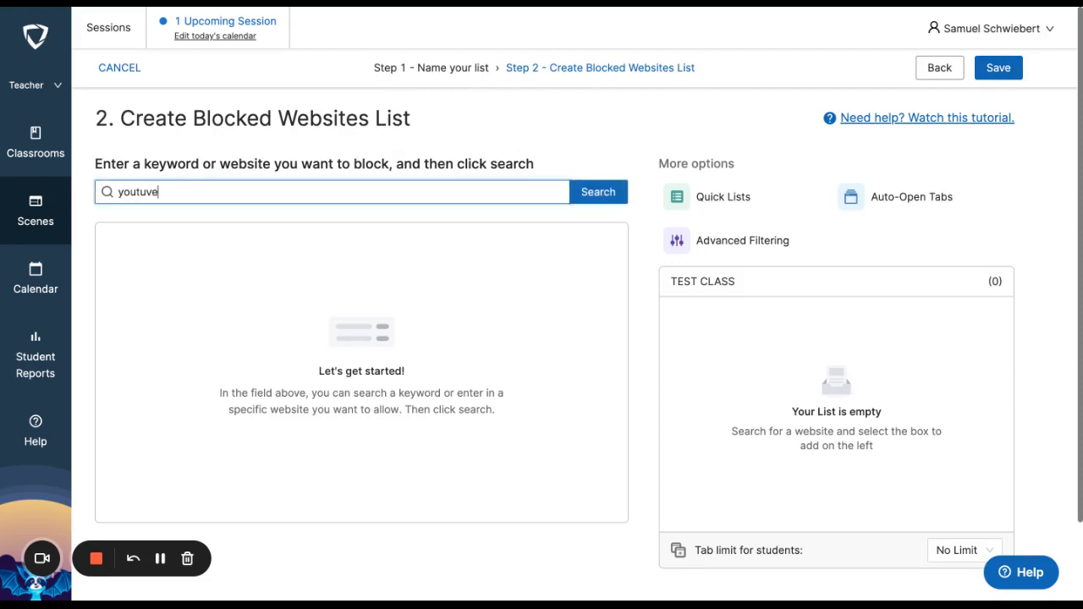
key("BackSpace")
key("BackSpace")
type("be.com")
left_click(622, 200)
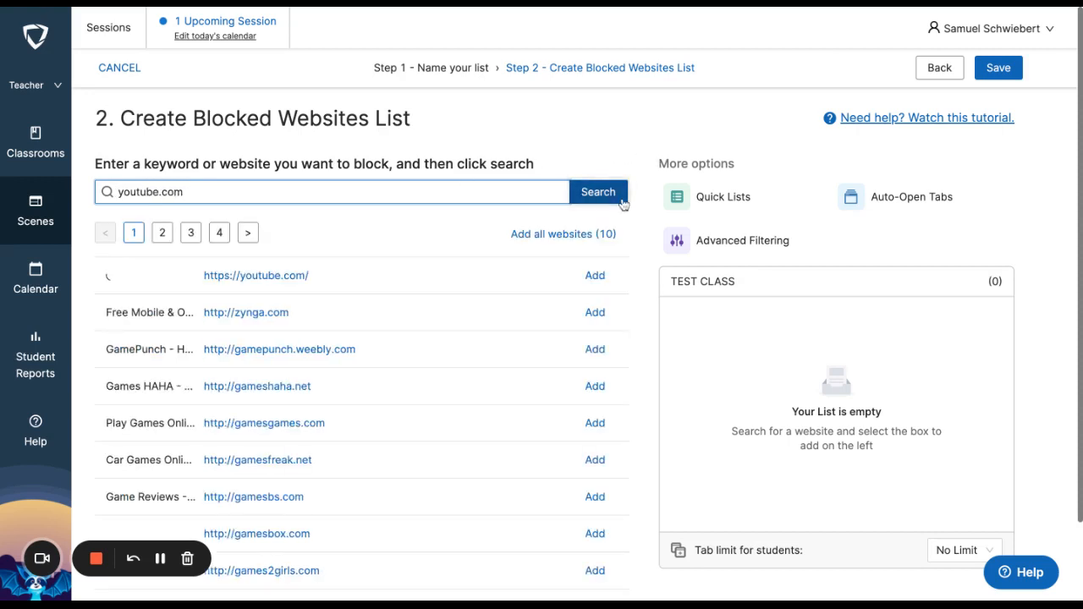
left_click(596, 278)
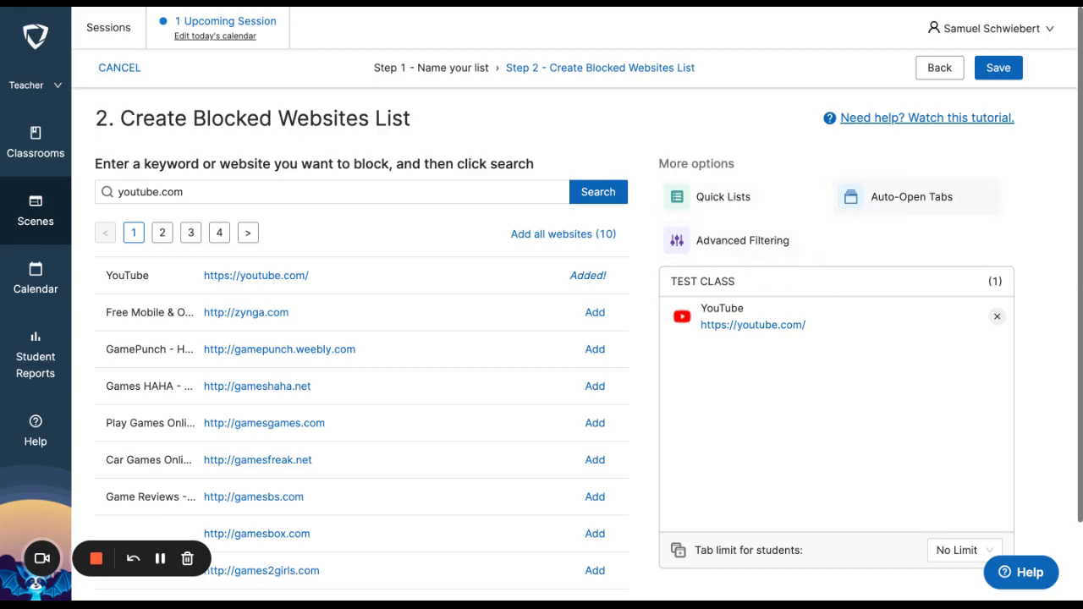
Look at the Auto-Open Tabs option for the scene and close it without adding a website.
left_click(912, 196)
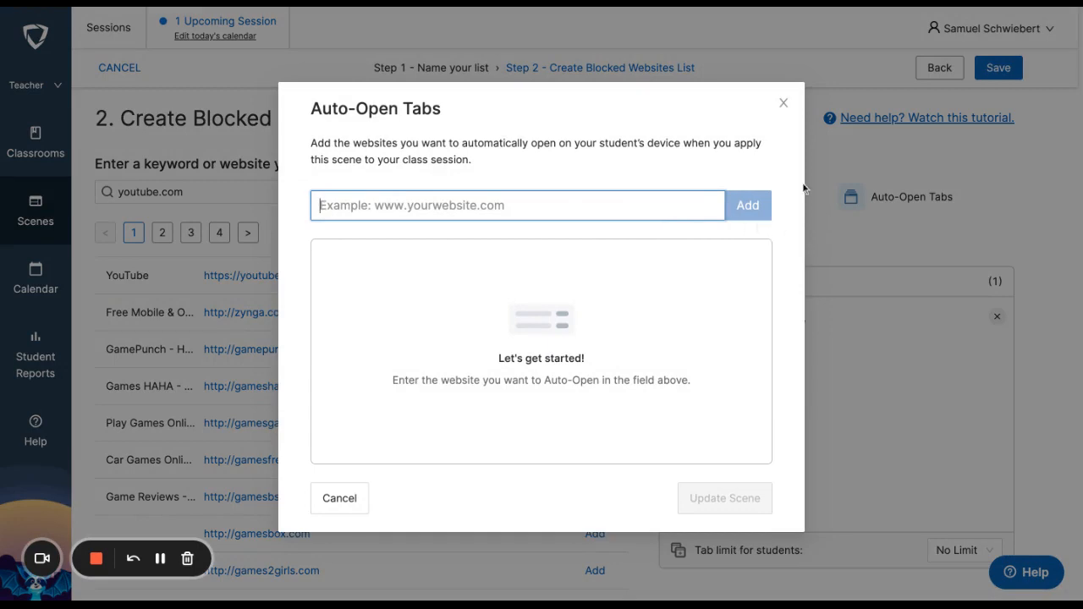
left_click(784, 103)
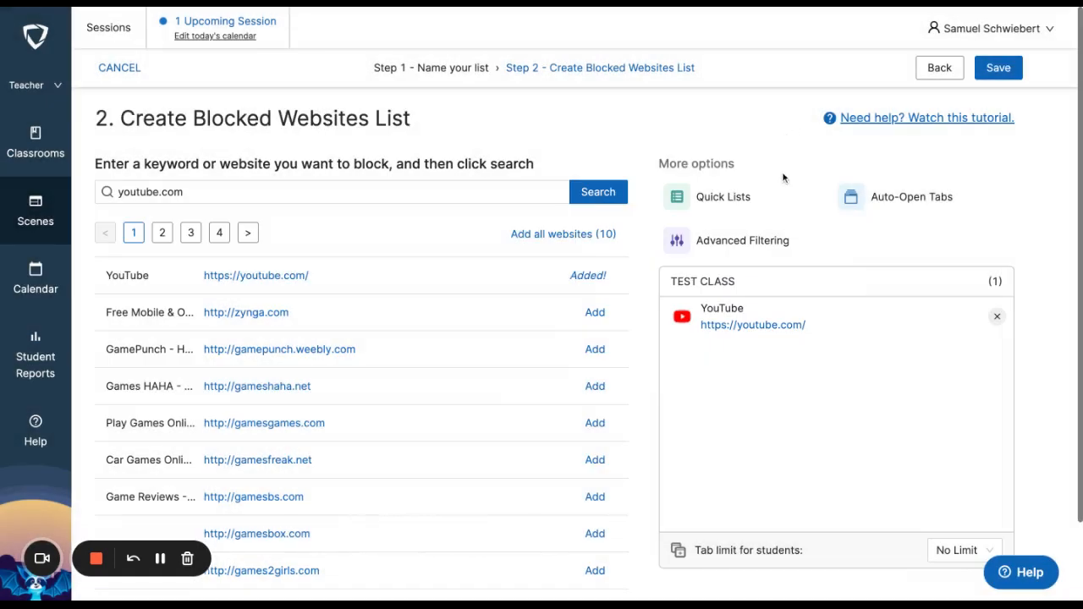
Browse the Quick Lists made by GoGuardian and add the Kahoot list to the TEST CLASS scene.
left_click(726, 200)
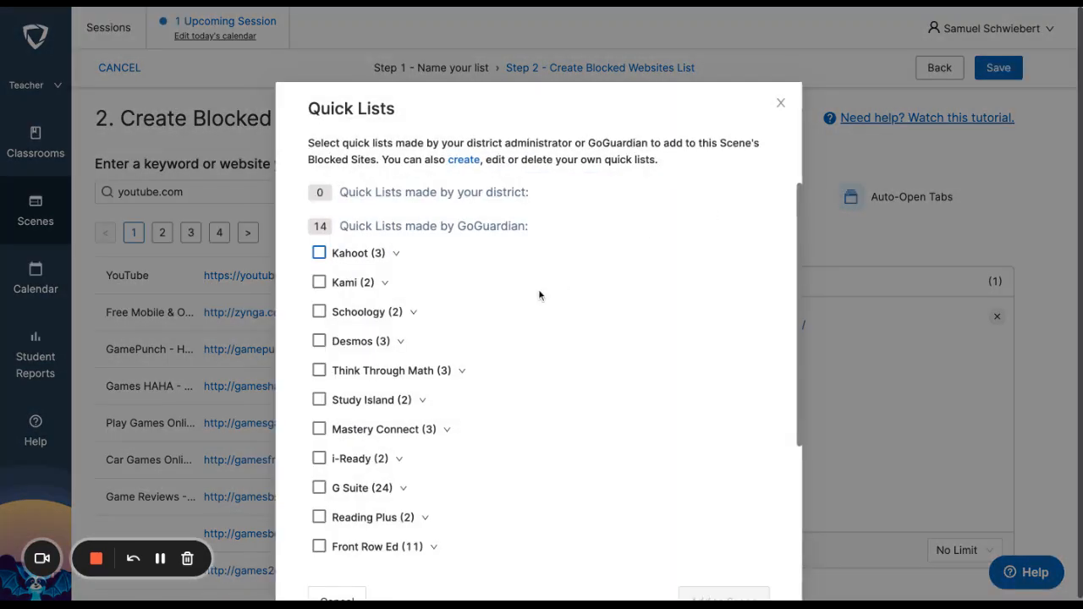
scroll(539, 294, "down", 2)
scroll(539, 295, "down", 3)
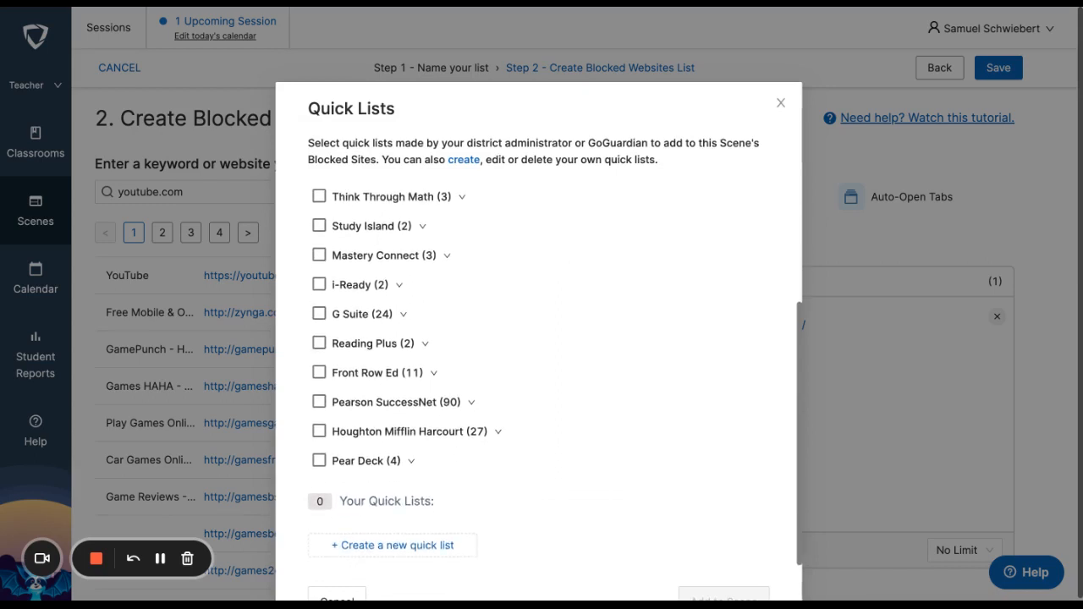
scroll(406, 376, "up", 3)
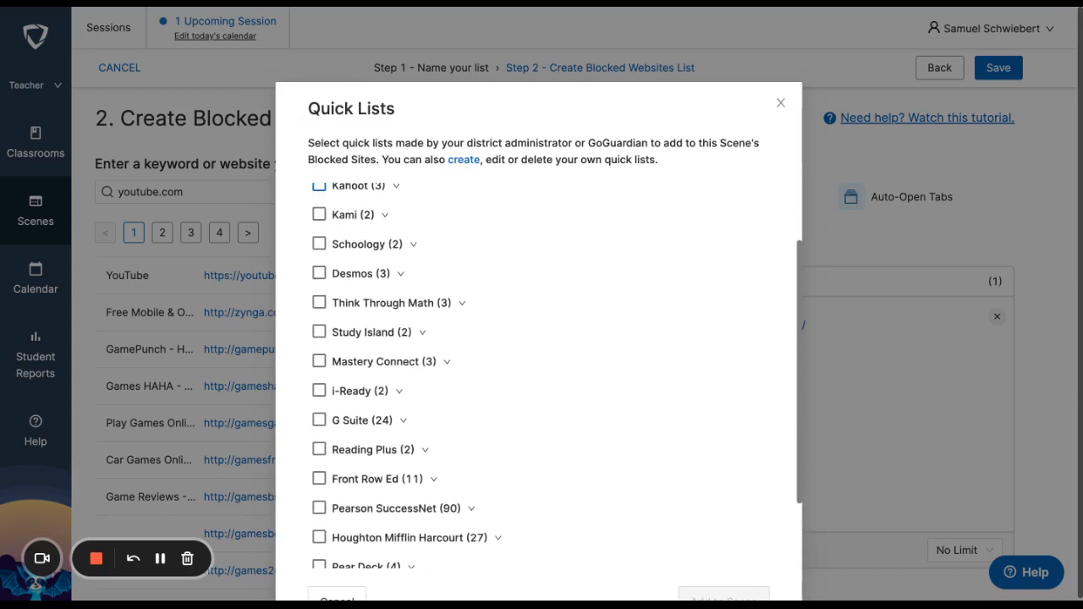
scroll(539, 376, "up", 1)
scroll(539, 376, "down", 1)
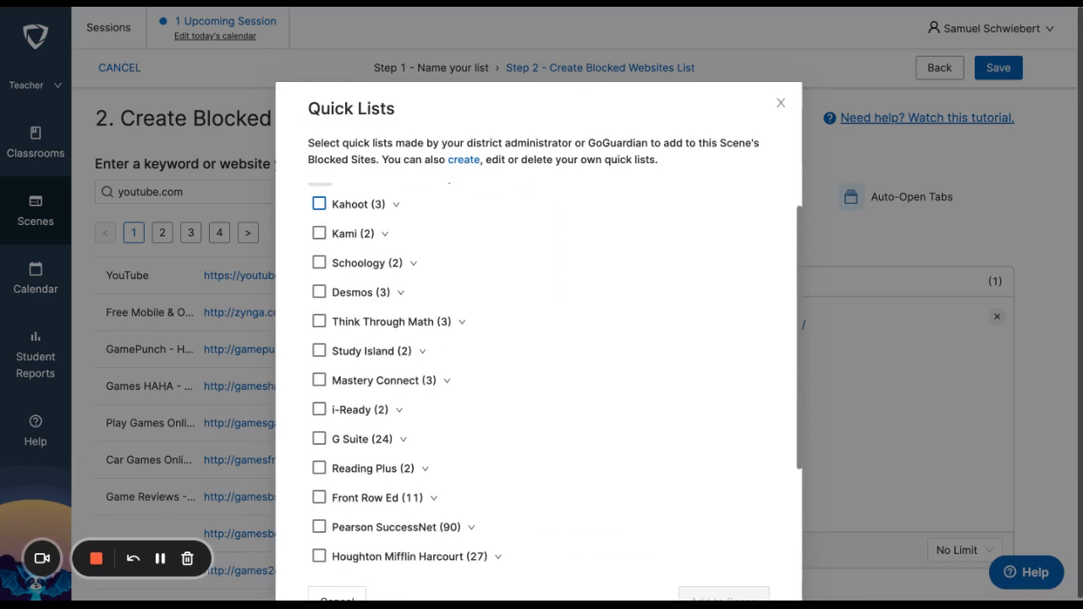
left_click(319, 205)
scroll(561, 235, "down", 2)
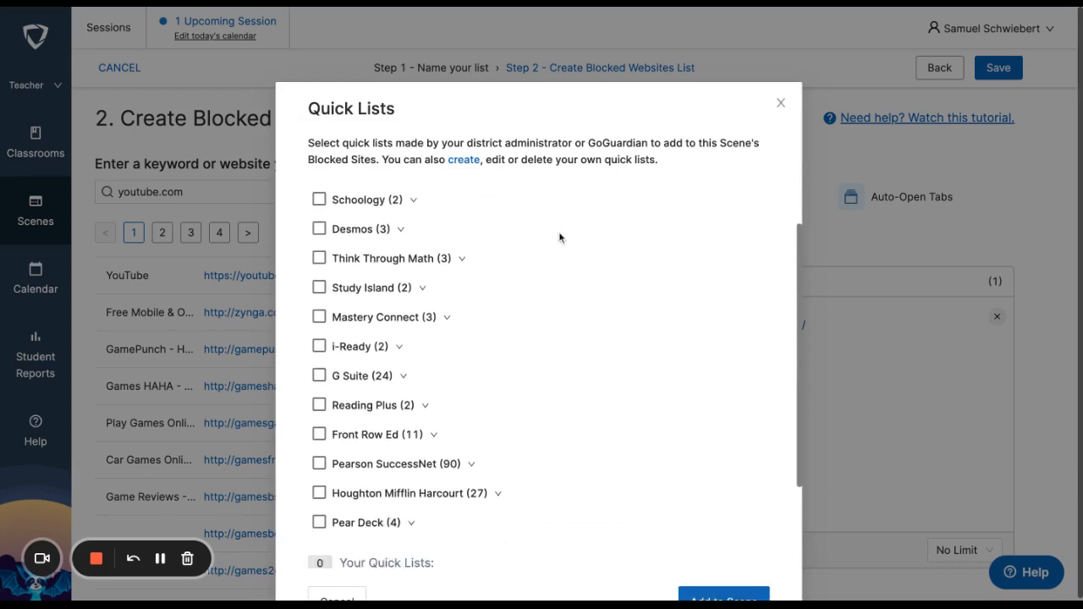
left_click(720, 590)
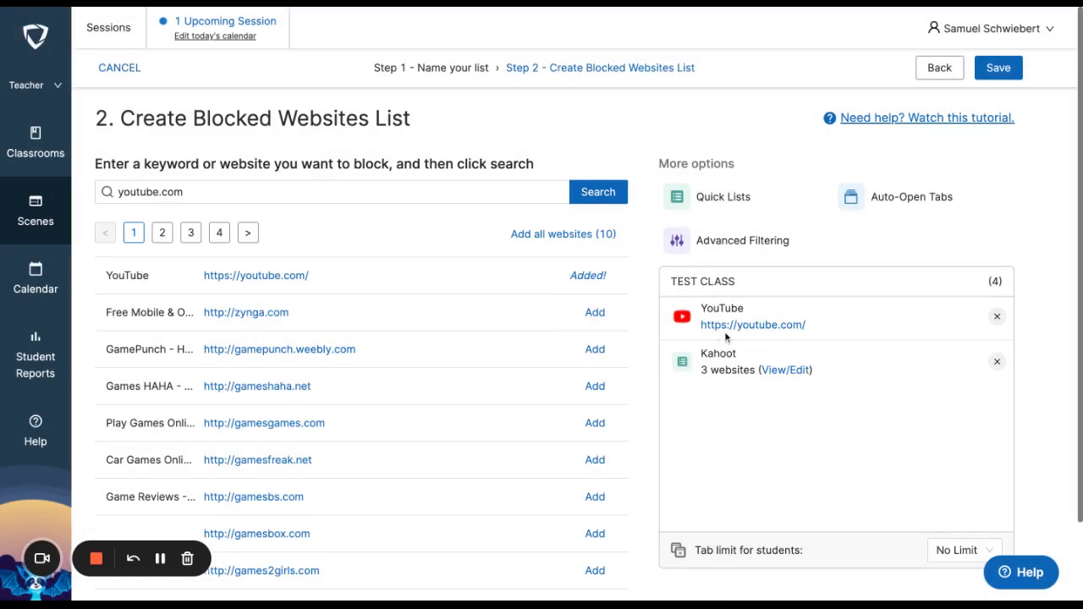
Examine the Quick Lists made by GoGuardian, expand the G Suite list to view its websites, and close without changes.
left_click(704, 207)
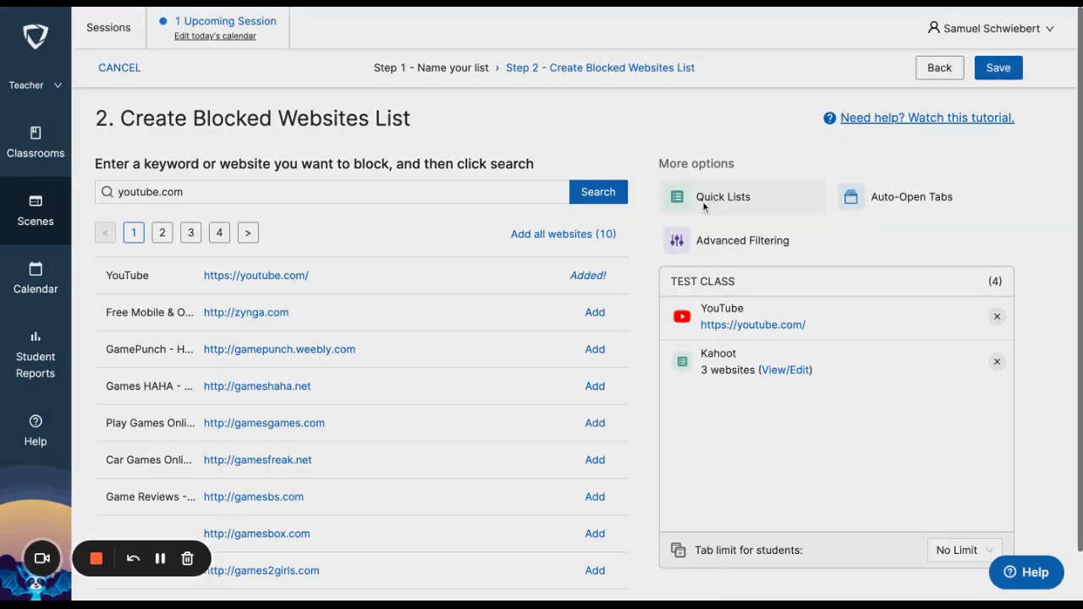
scroll(487, 251, "down", 1)
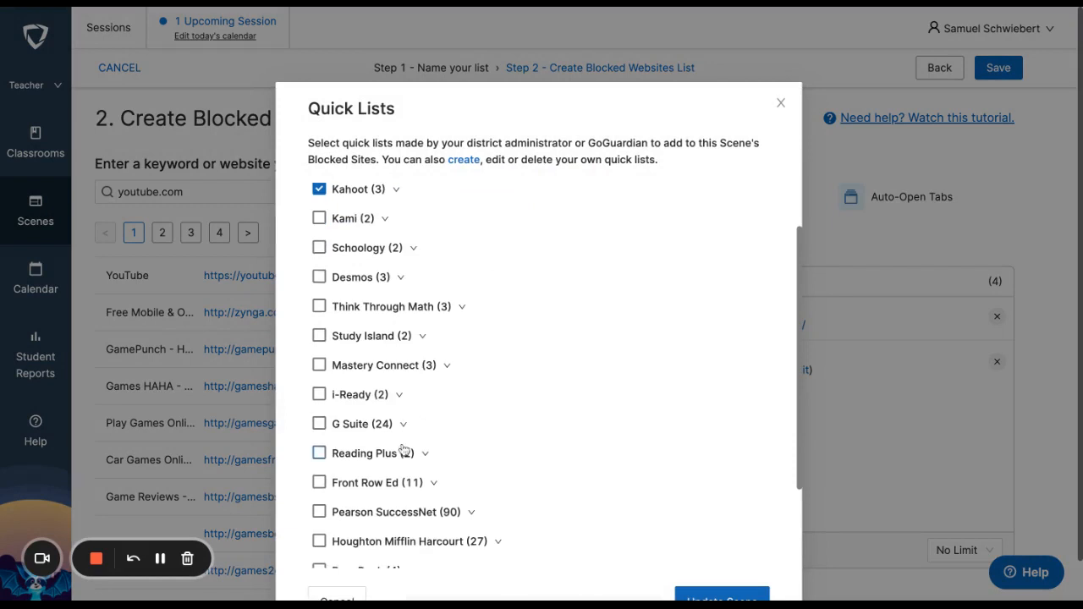
scroll(404, 450, "down", 1)
scroll(404, 448, "up", 1)
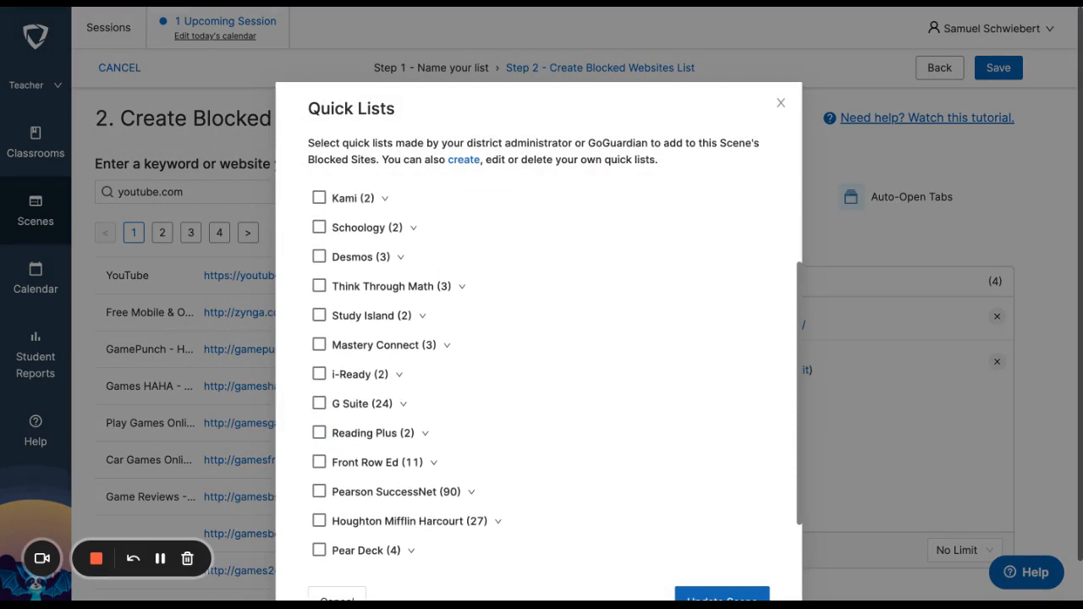
left_click(406, 406)
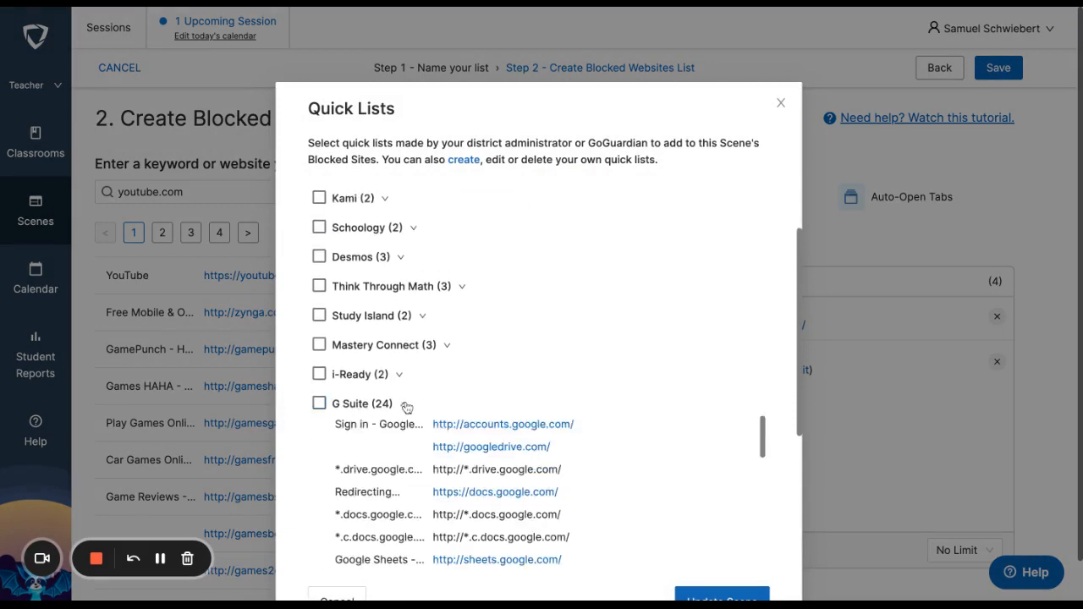
scroll(406, 406, "down", 2)
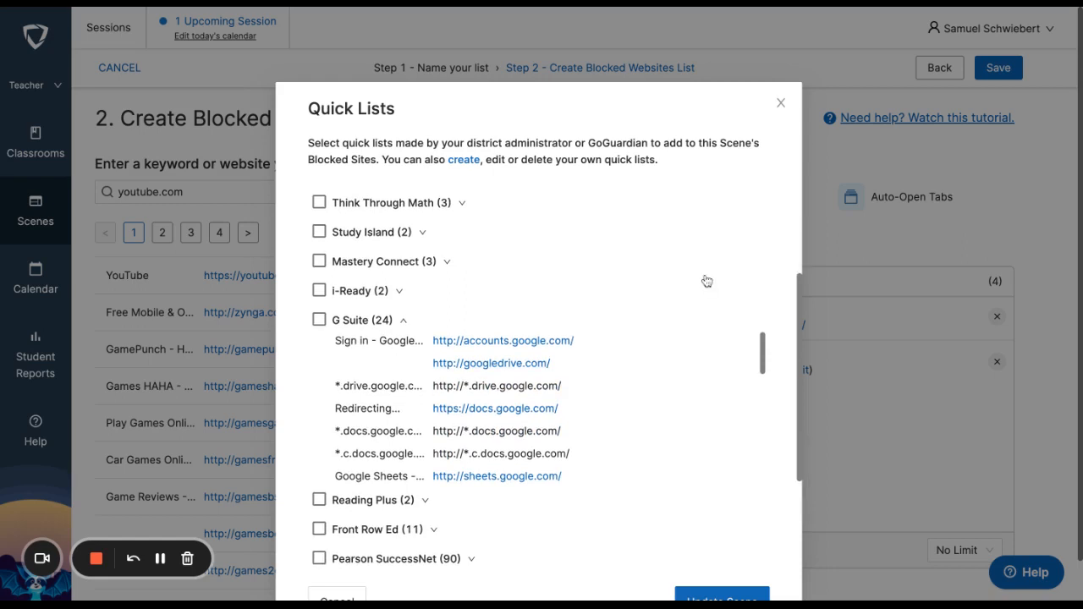
scroll(691, 262, "up", 2)
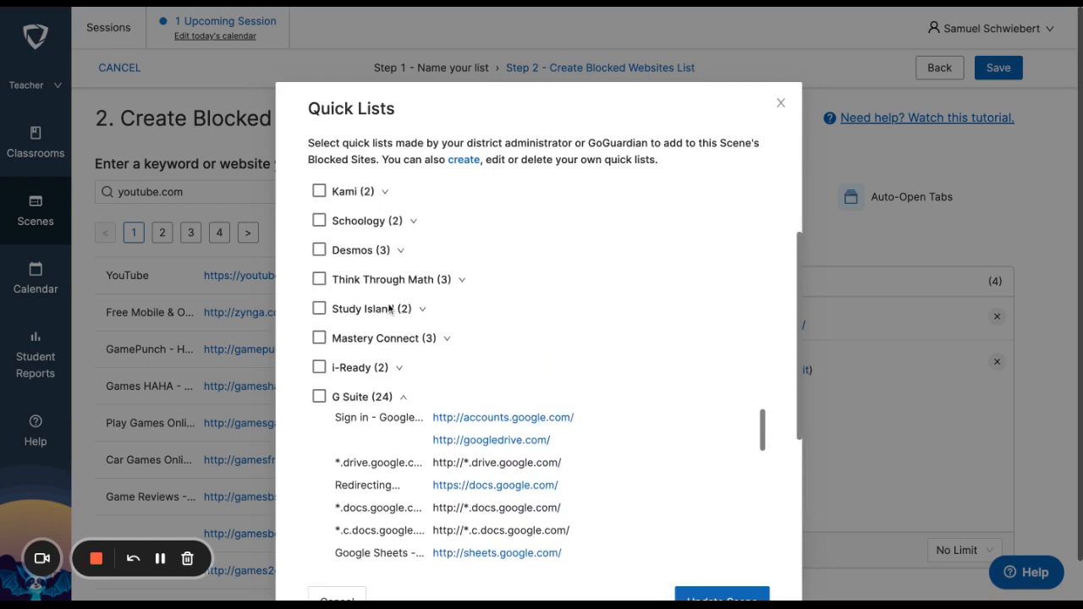
scroll(389, 310, "up", 1)
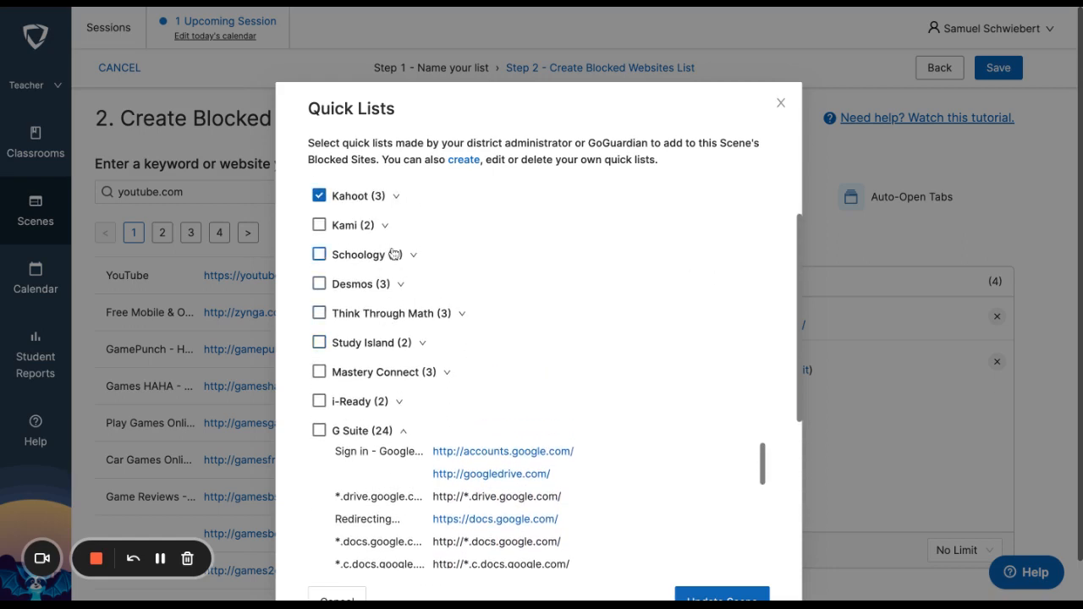
left_click(781, 100)
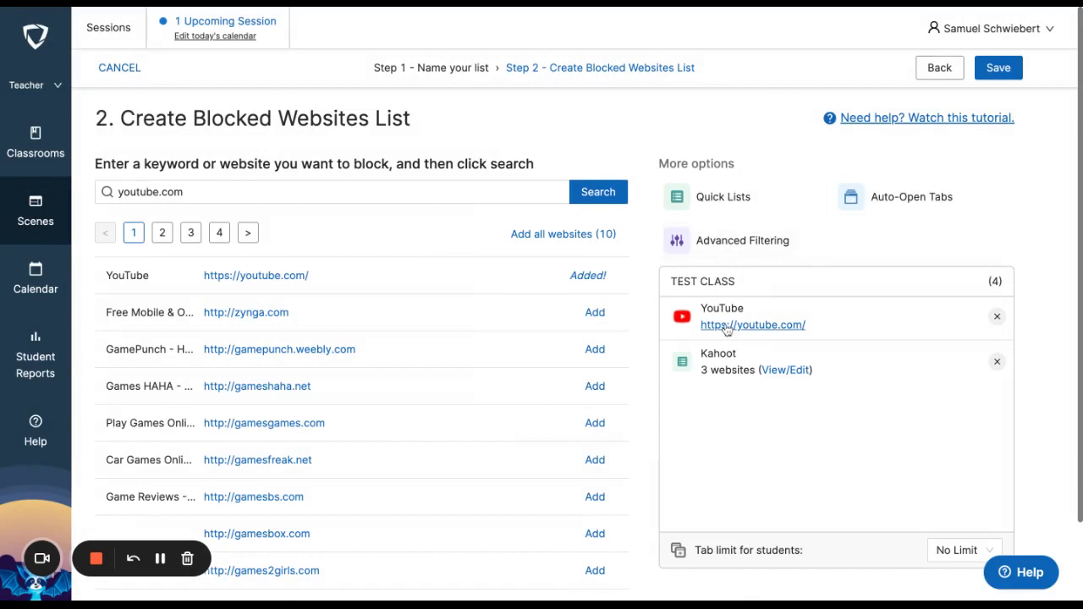
Look at the Advanced Filtering option for exceptions to the blocked websites list and close it without adding one.
left_click(743, 242)
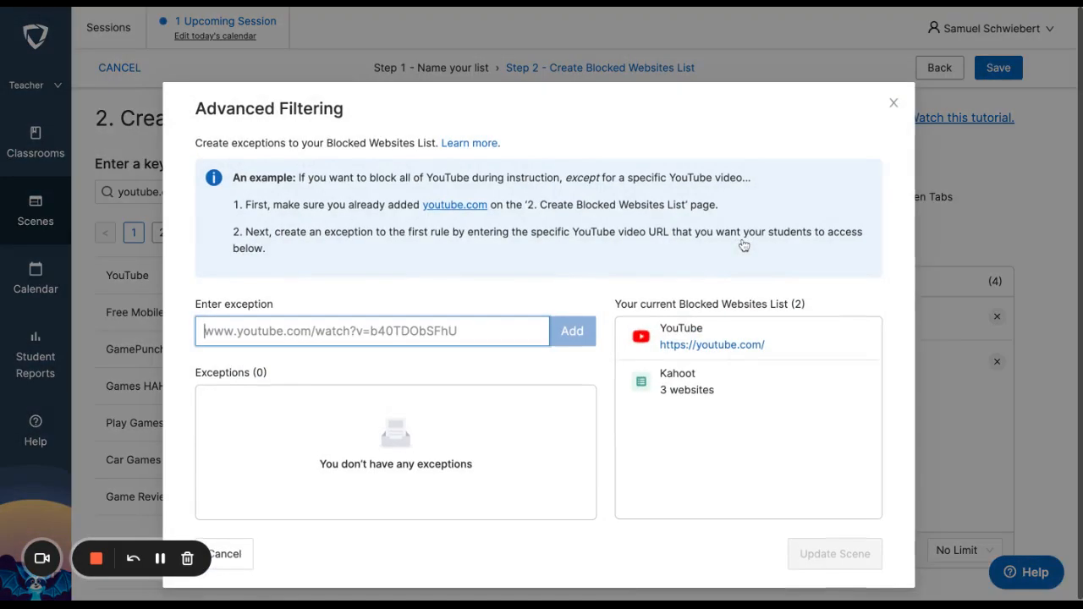
left_click(390, 359)
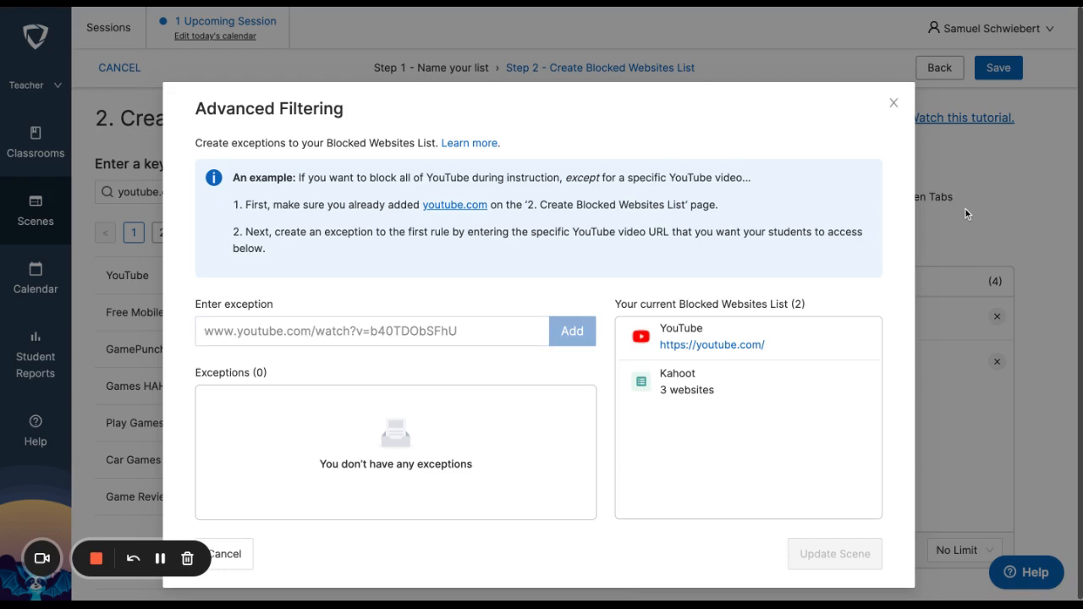
left_click(893, 102)
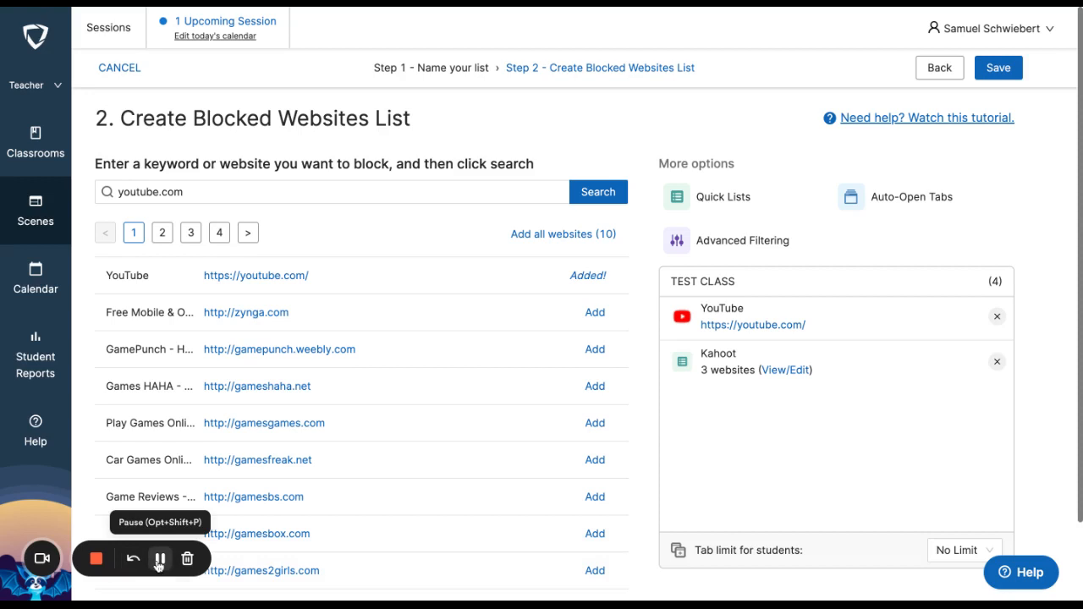
left_click(159, 558)
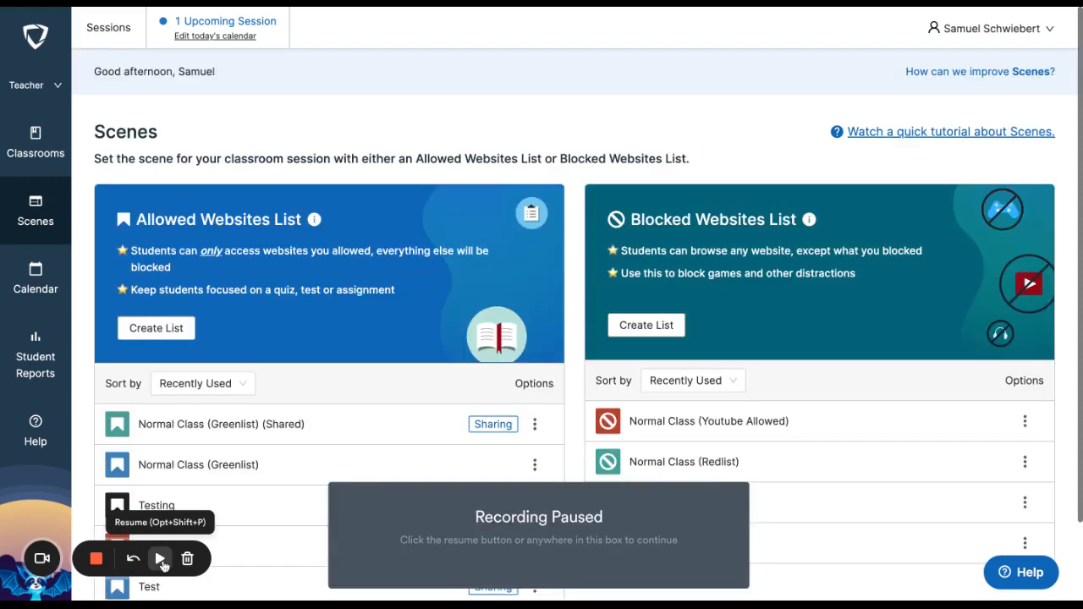
left_click(159, 559)
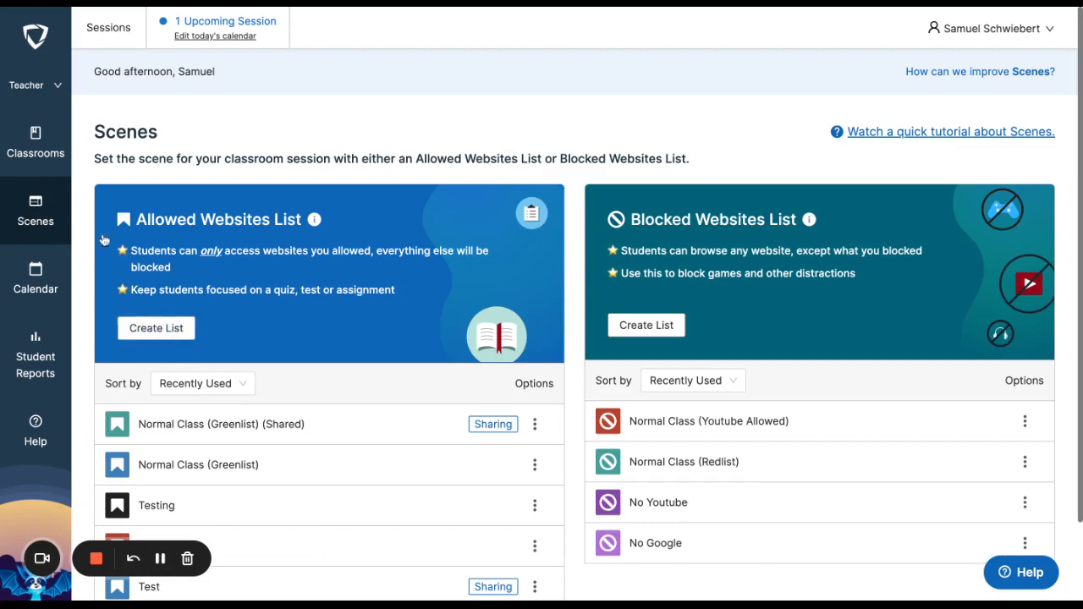
Start a new Allowed Websites List named TEST CLASS, keep the default icon color and continue to the website selection.
left_click(165, 330)
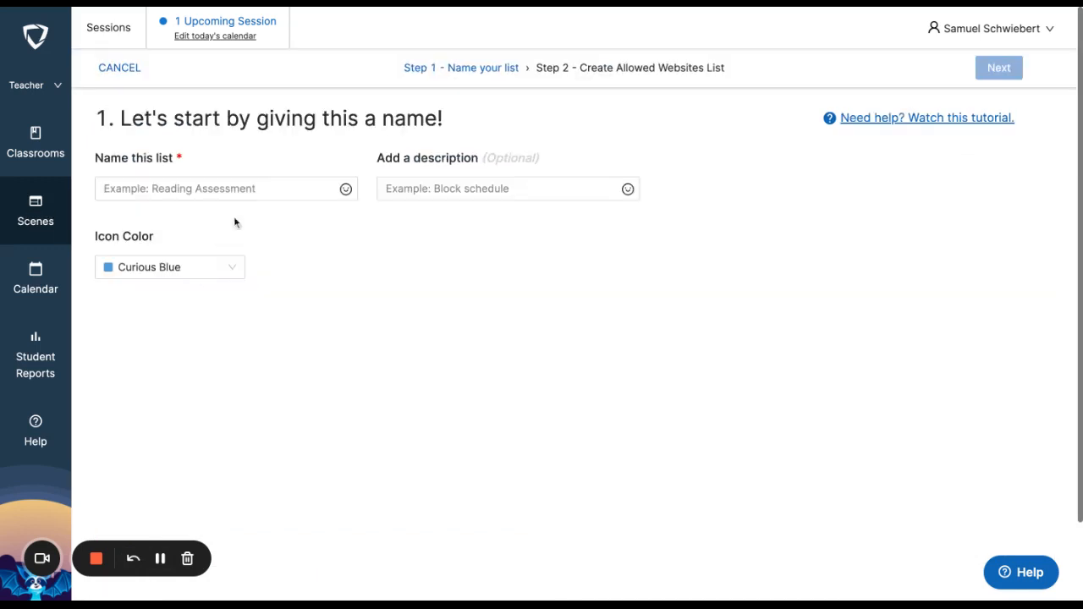
left_click(259, 183)
type("TEST C")
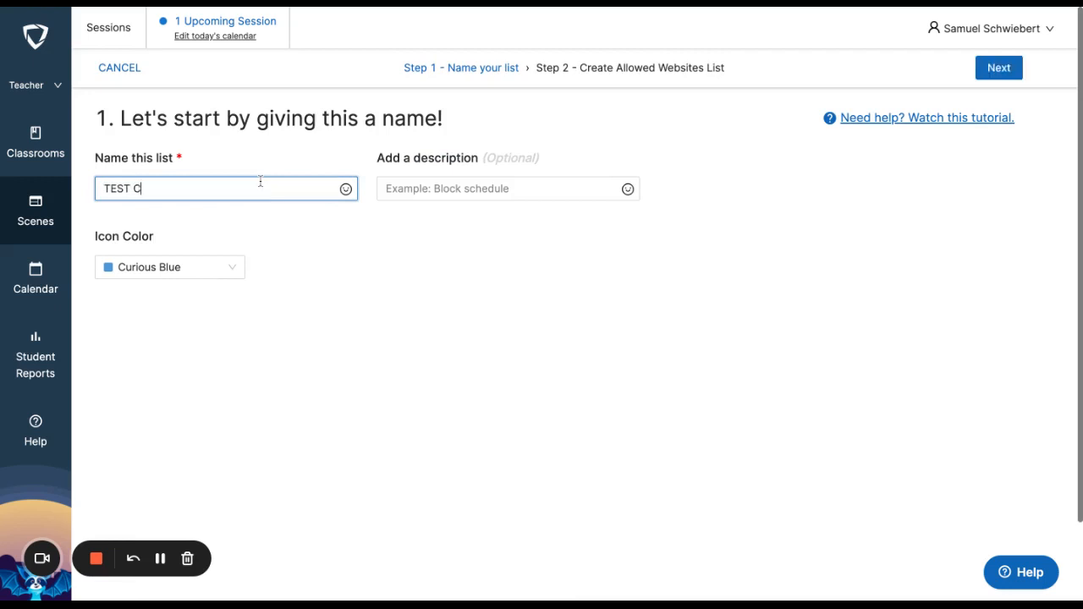
type("LASS")
left_click(999, 68)
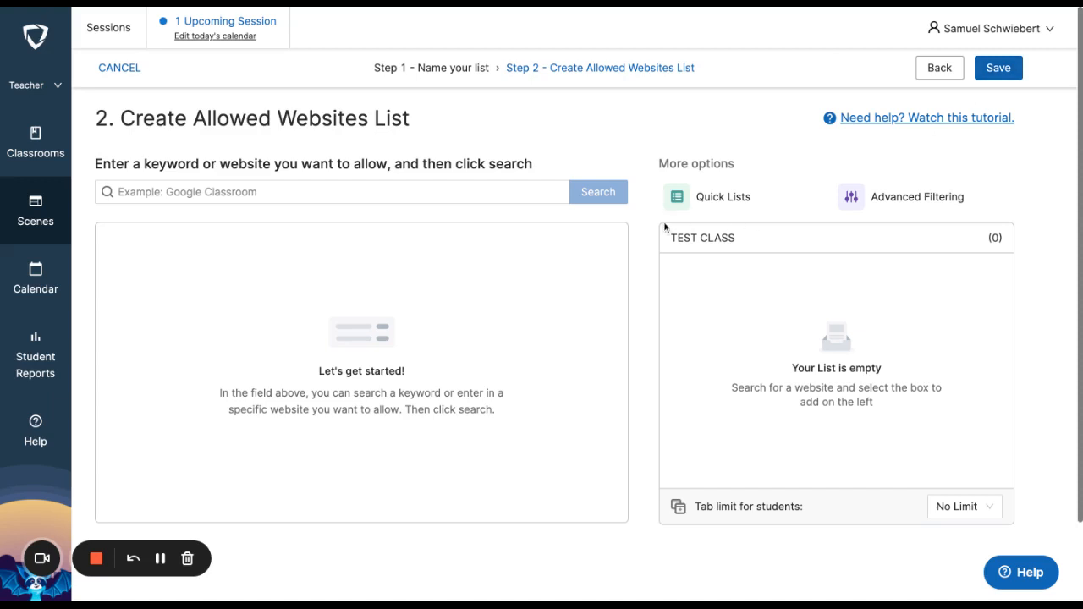
left_click(509, 196)
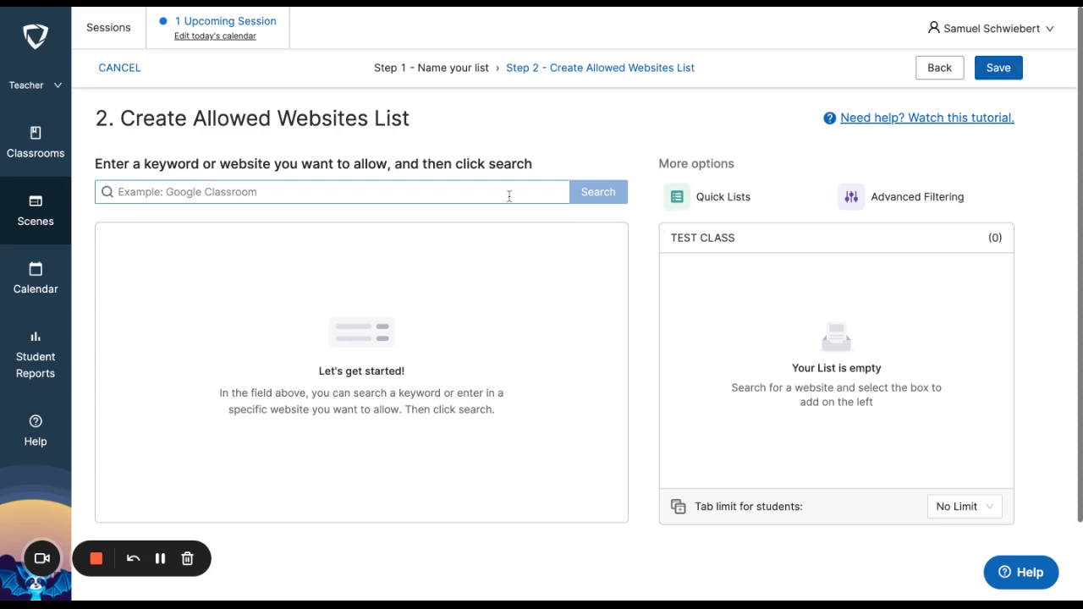
left_click(468, 225)
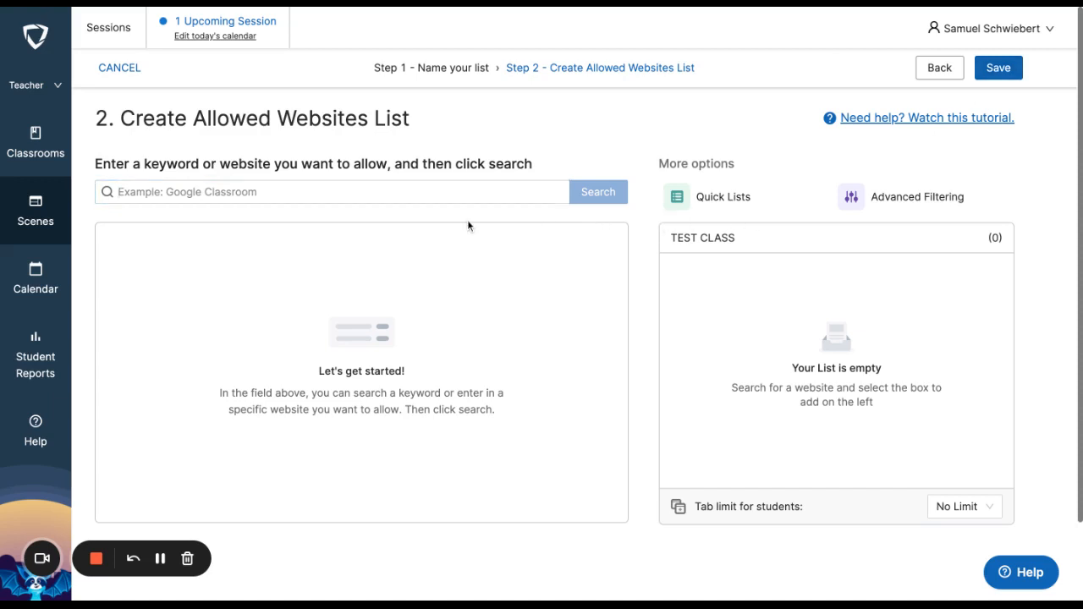
left_click(474, 197)
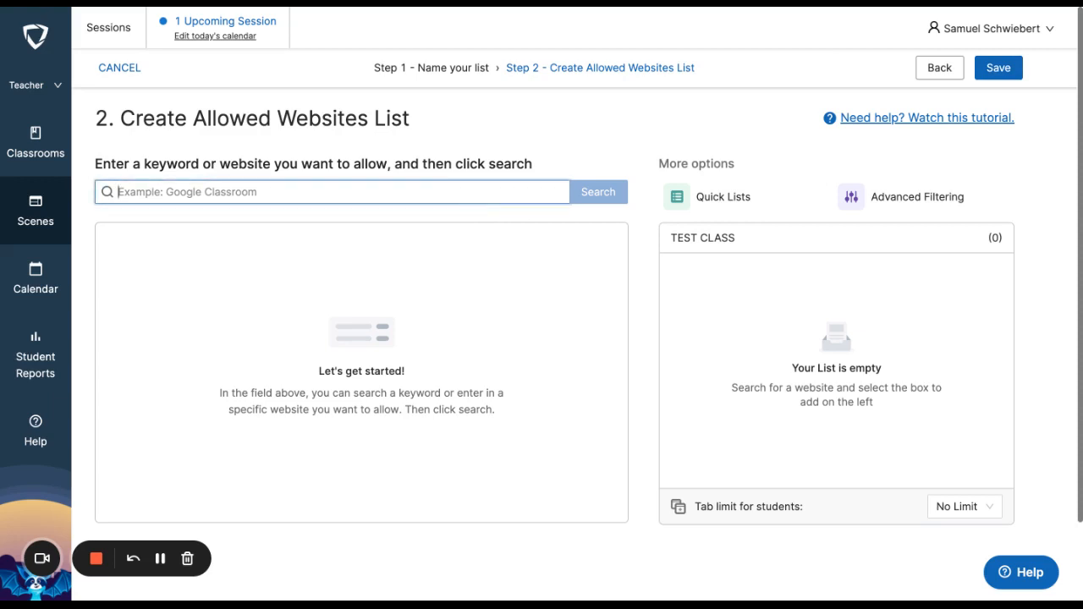
type("my")
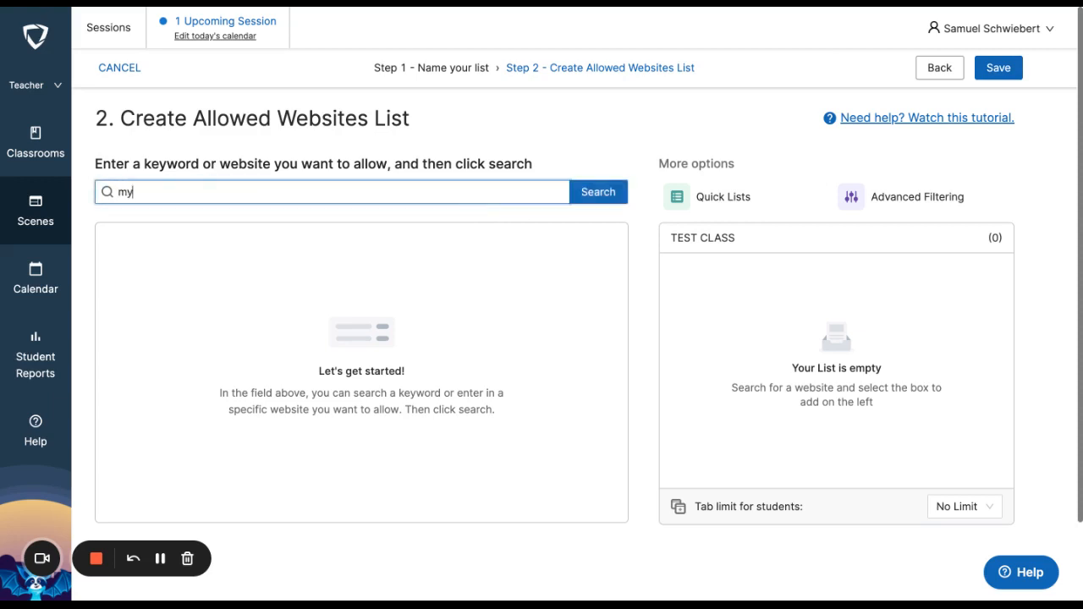
type(".isd728.org")
left_click(598, 193)
left_click(593, 277)
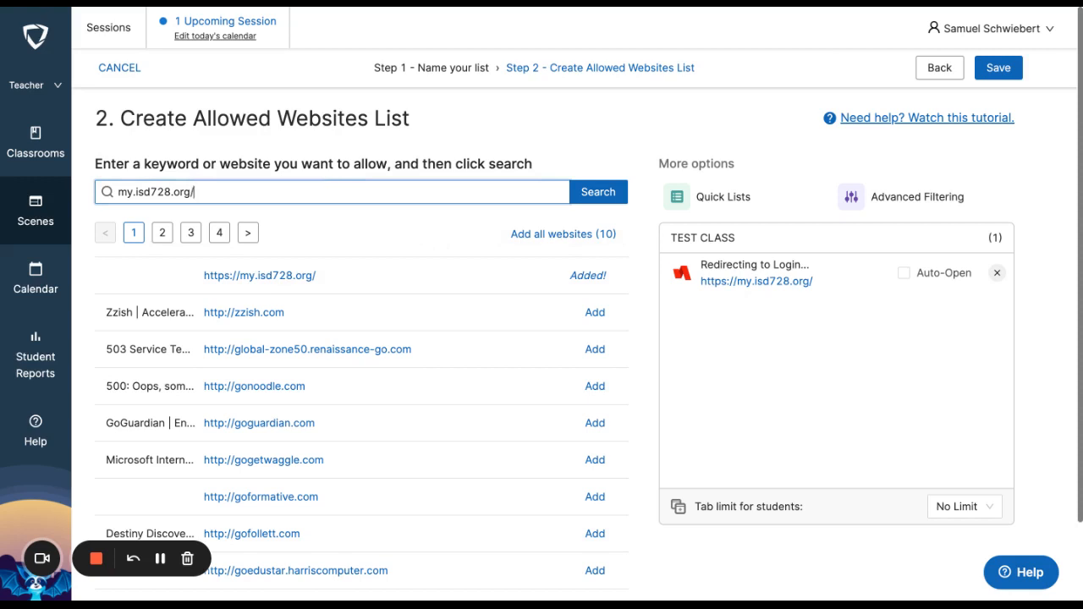
Search for my.isd728.org/dashboard and add that page to the TEST CLASS allowed list.
type("dashboard")
left_click(586, 193)
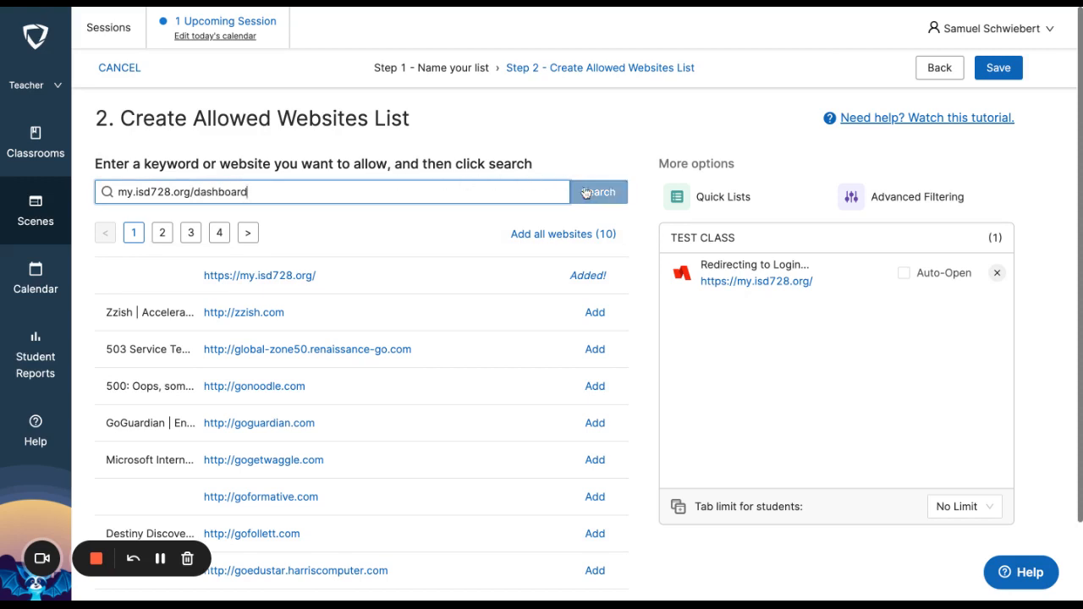
left_click(595, 276)
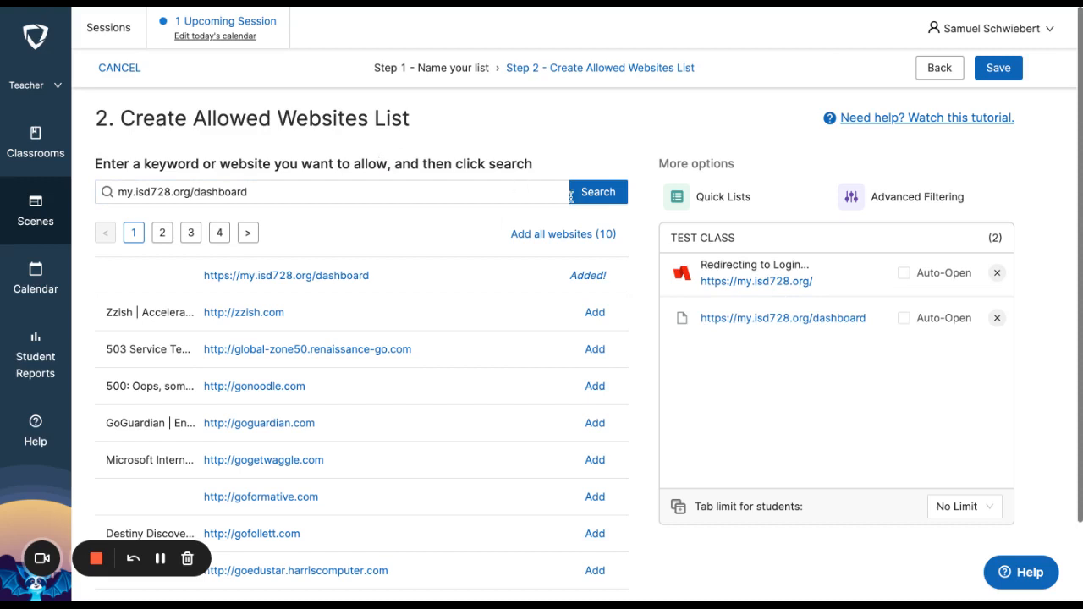
left_click(440, 188)
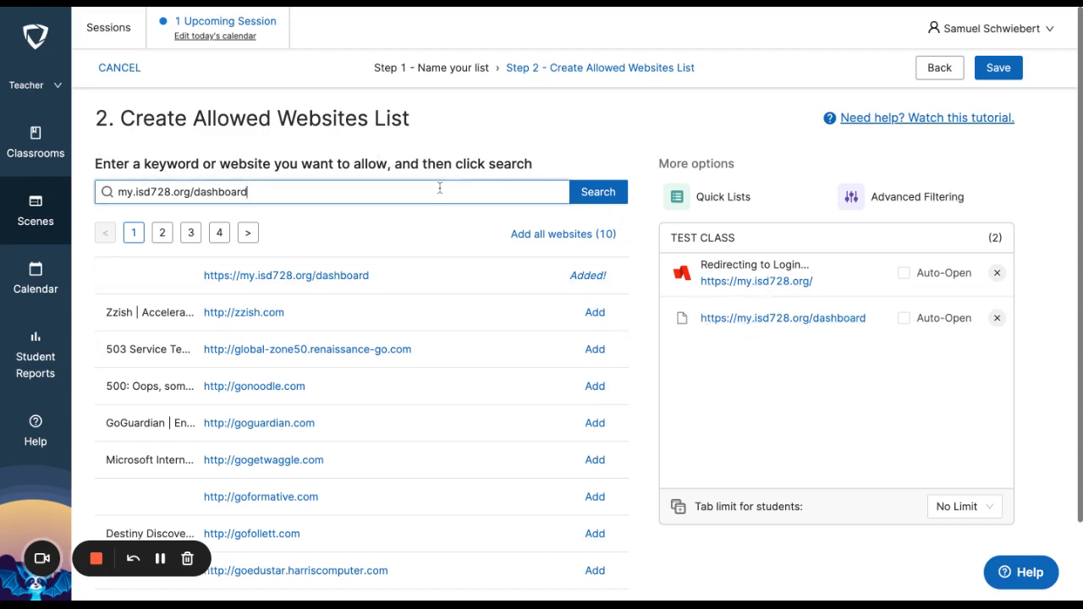
key("BackSpace")
key("BackSpace")
key("BackSpace")
key("BackSpace")
key("BackSpace")
key("BackSpace")
key("BackSpace")
key("BackSpace")
key("BackSpace")
key("BackSpace")
left_click(592, 192)
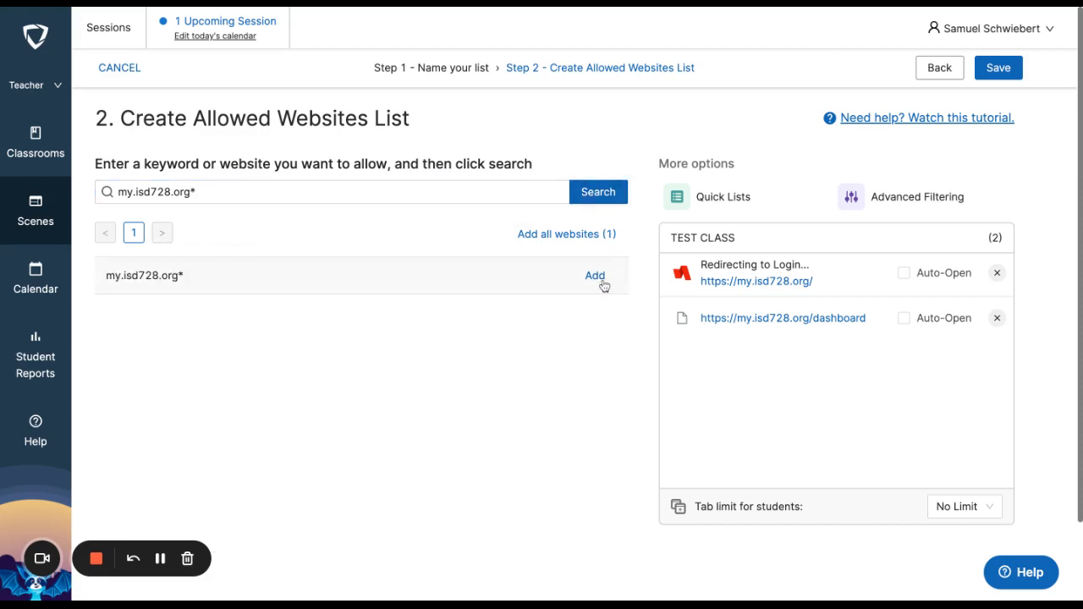
left_click(596, 275)
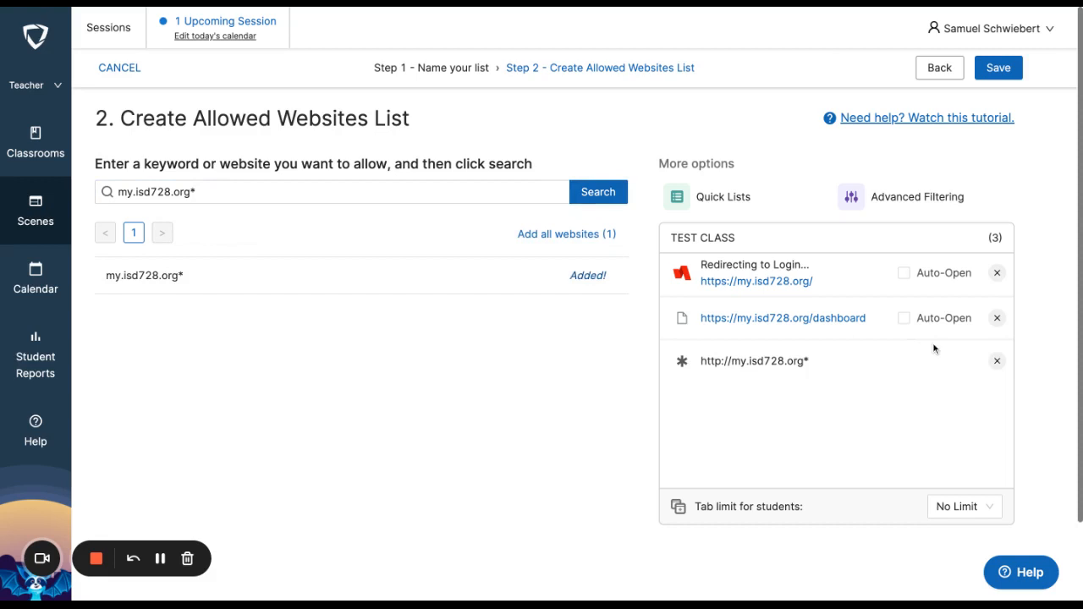
left_click(997, 272)
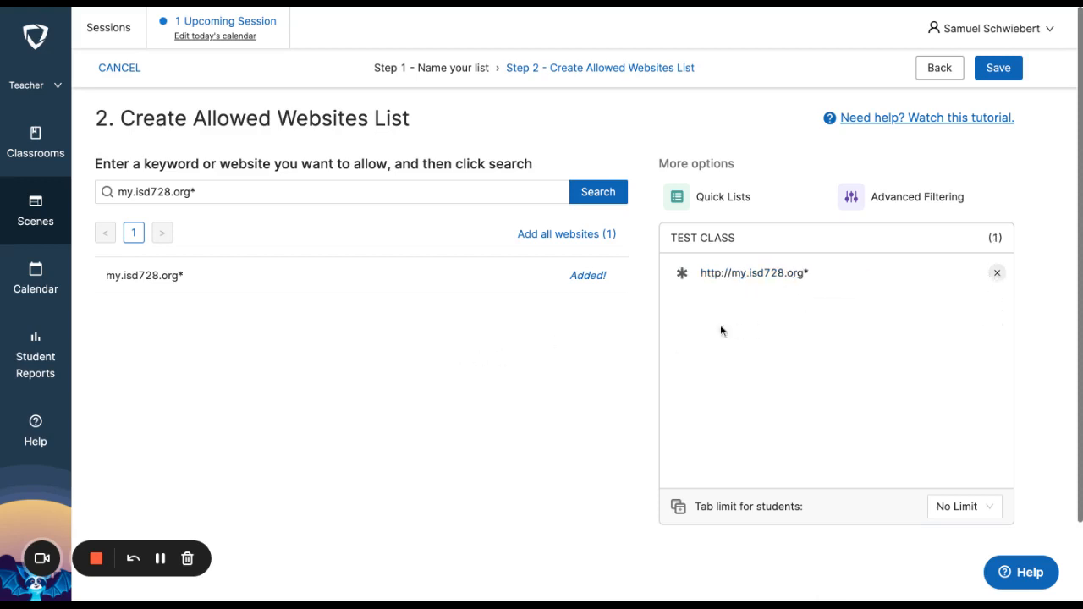
Clear the text my.isd728.org* from the website search field.
left_click(193, 193)
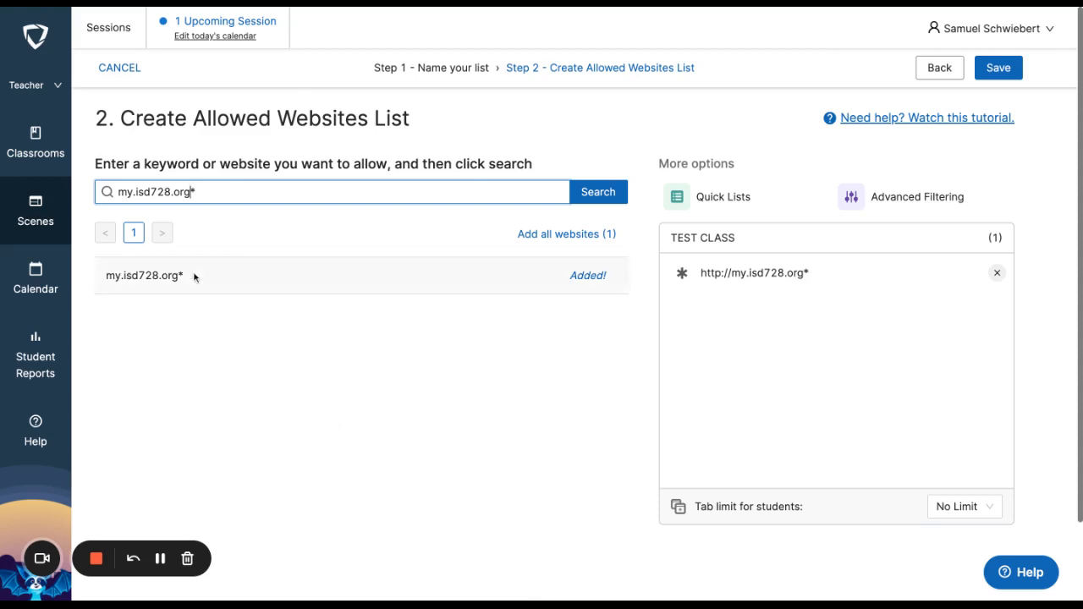
triple_click(247, 193)
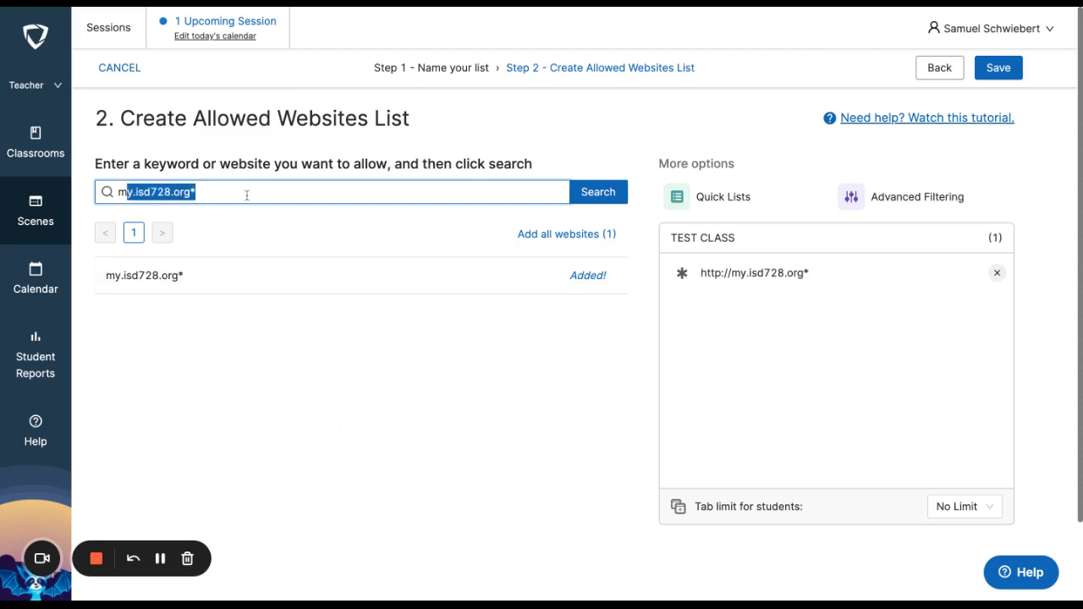
key("BackSpace")
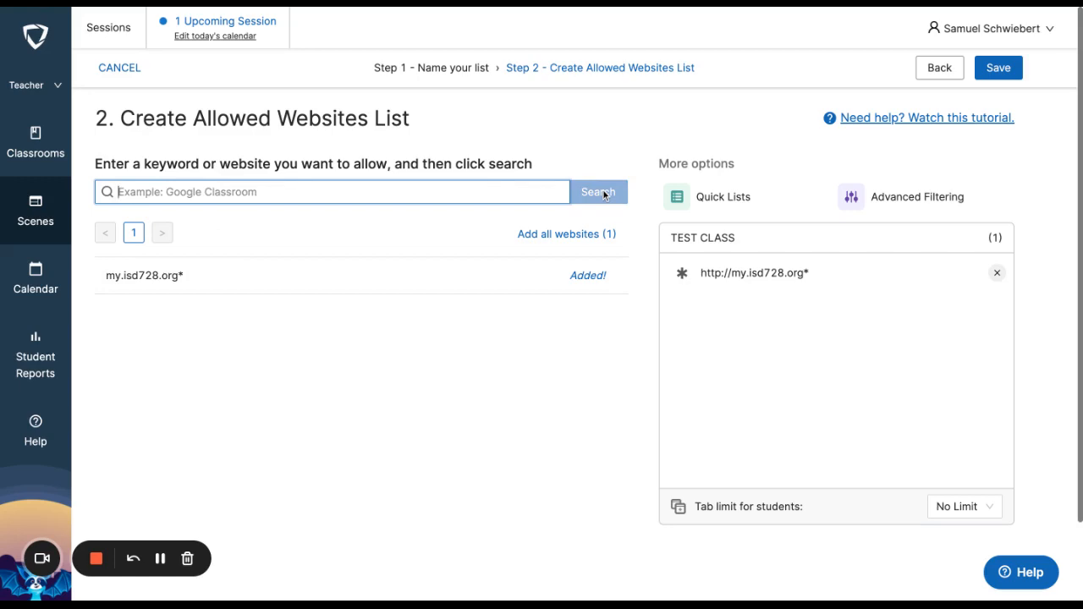
Add the Schoology, G Suite and Study Island quick lists made by GoGuardian to the TEST CLASS allowed list.
left_click(719, 206)
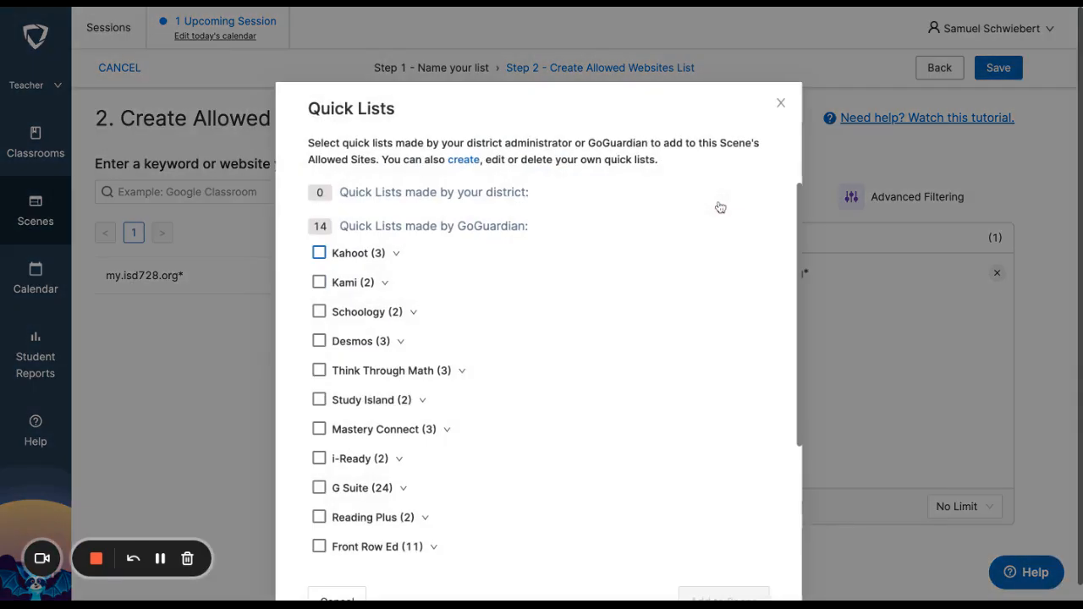
scroll(383, 281, "down", 1)
left_click(318, 284)
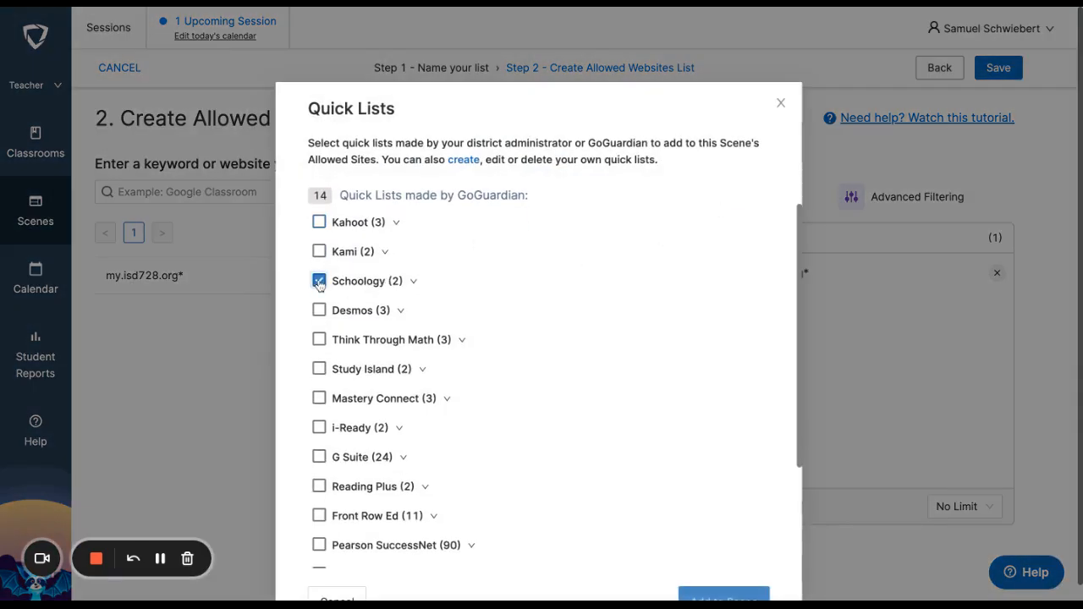
scroll(318, 279, "down", 3)
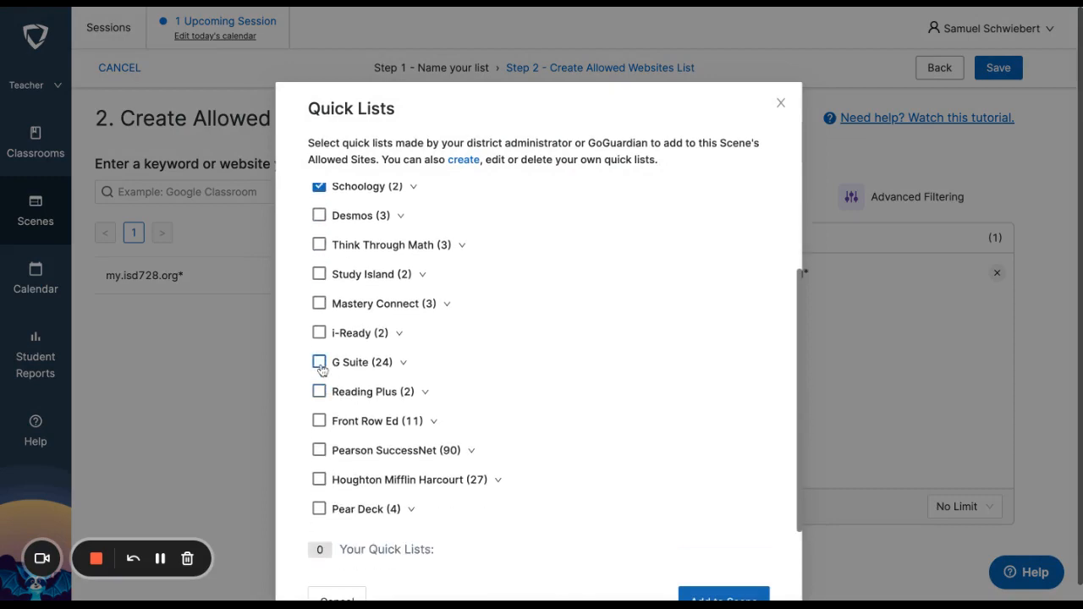
left_click(319, 363)
left_click(319, 275)
scroll(482, 381, "down", 2)
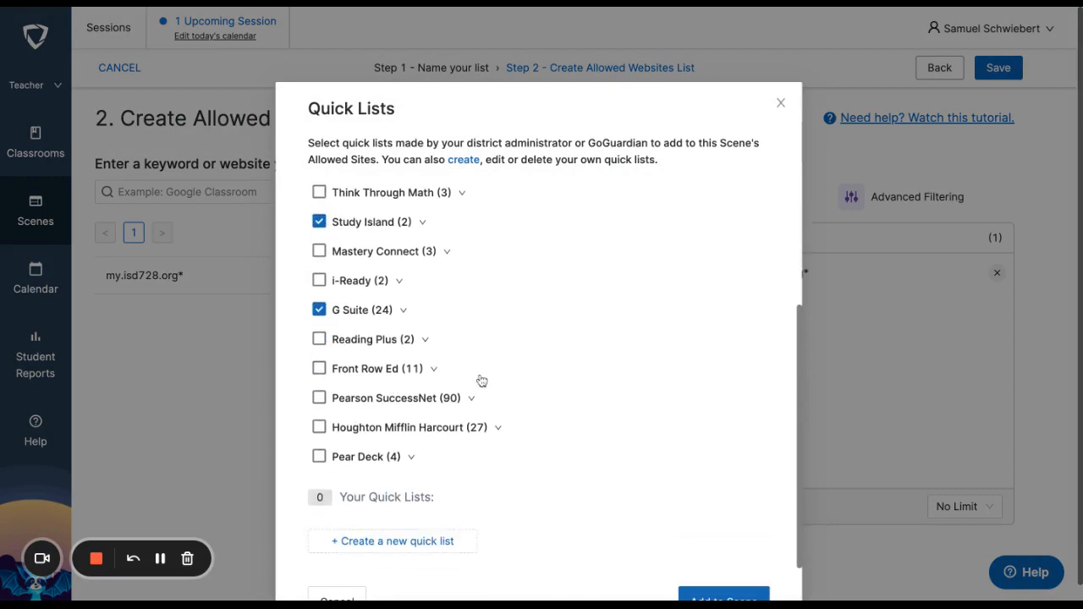
left_click(723, 596)
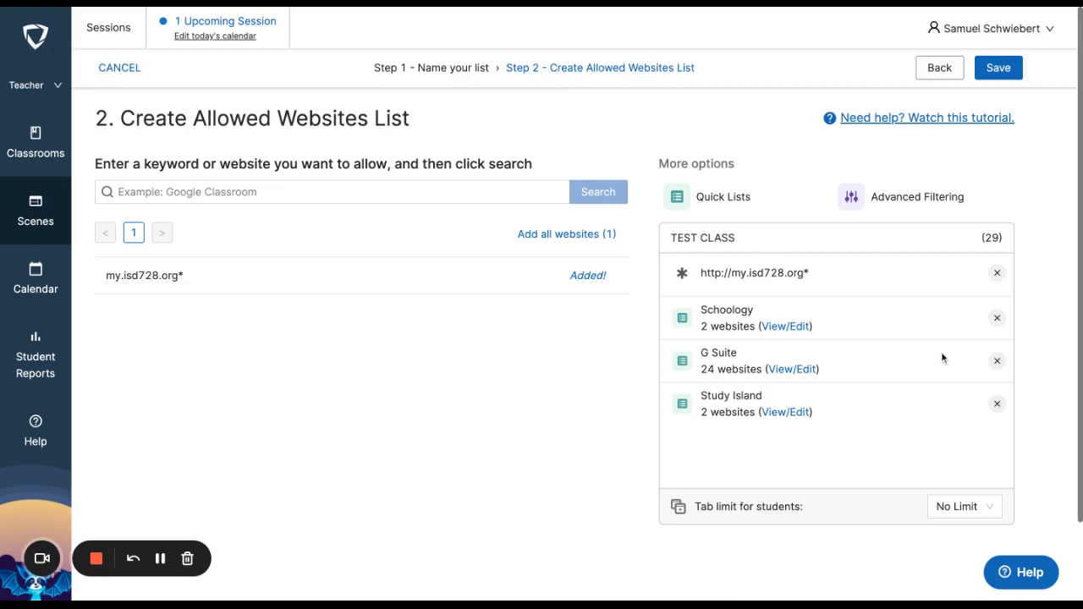
Examine the websites included in the G Suite and Schoology quick lists of the TEST CLASS allowed list, leaving the selection as is.
left_click(780, 373)
scroll(524, 347, "down", 5)
scroll(510, 348, "down", 8)
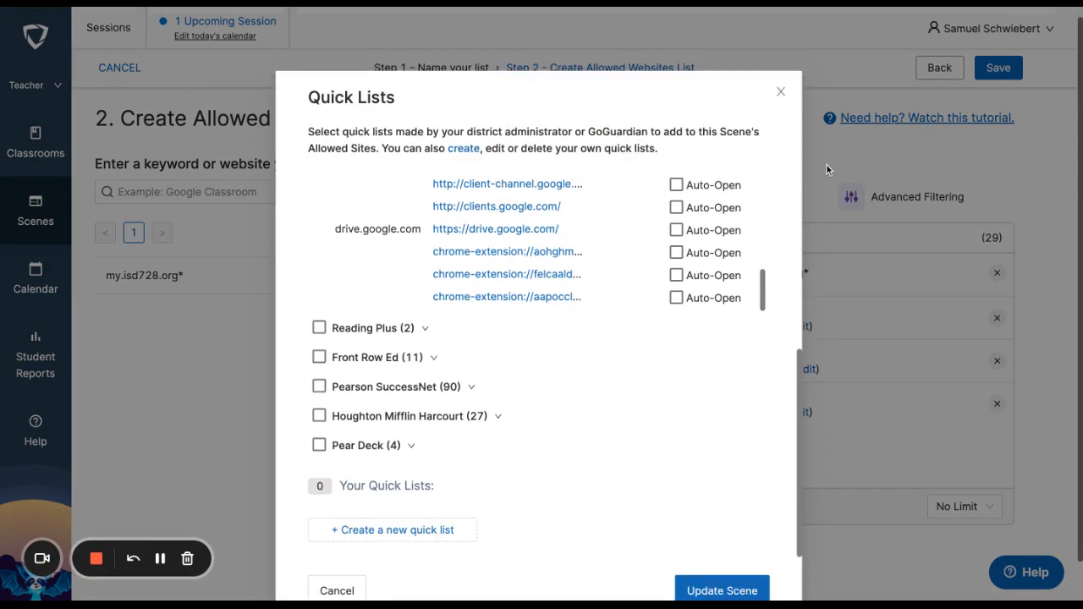
left_click(781, 92)
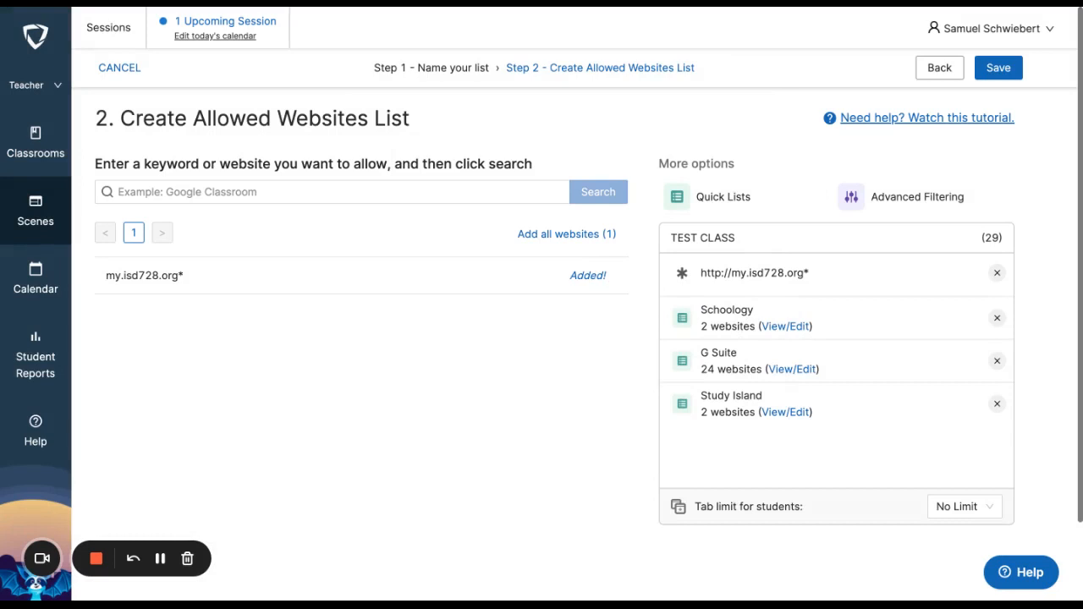
left_click(786, 328)
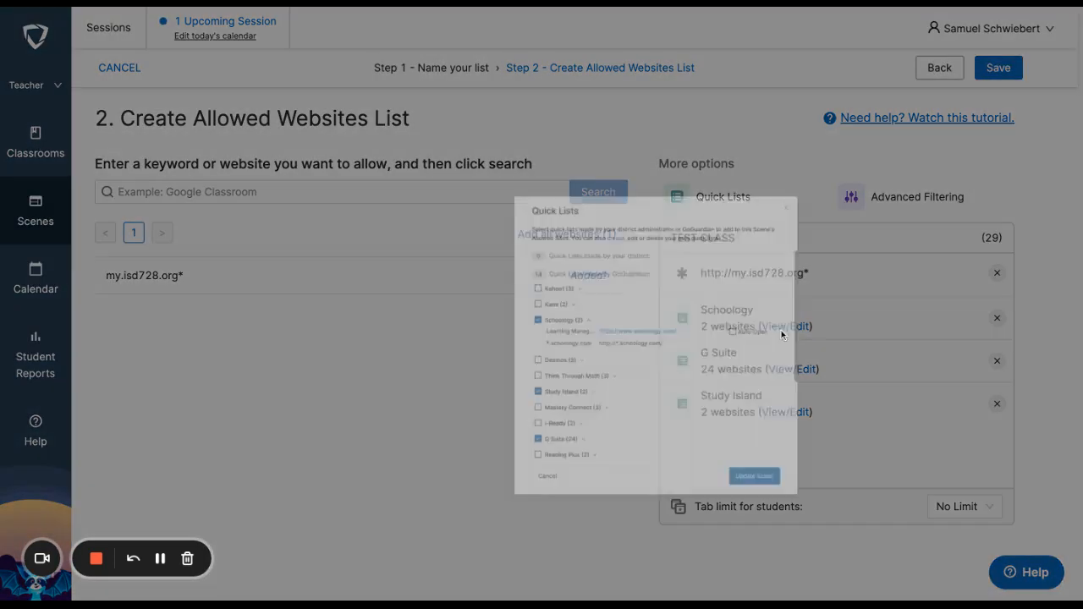
scroll(619, 341, "up", 1)
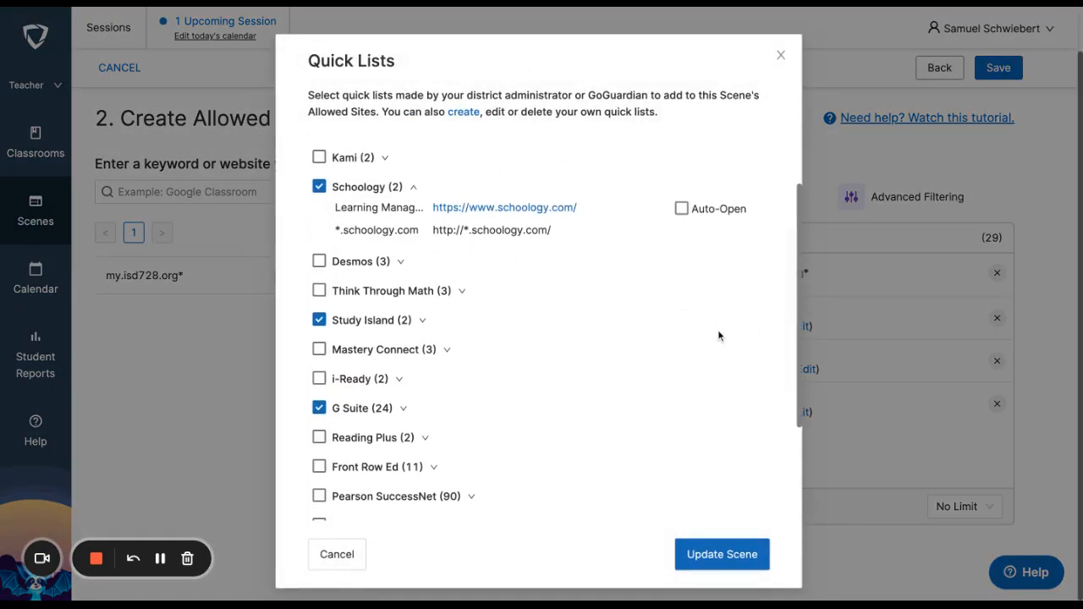
left_click(781, 56)
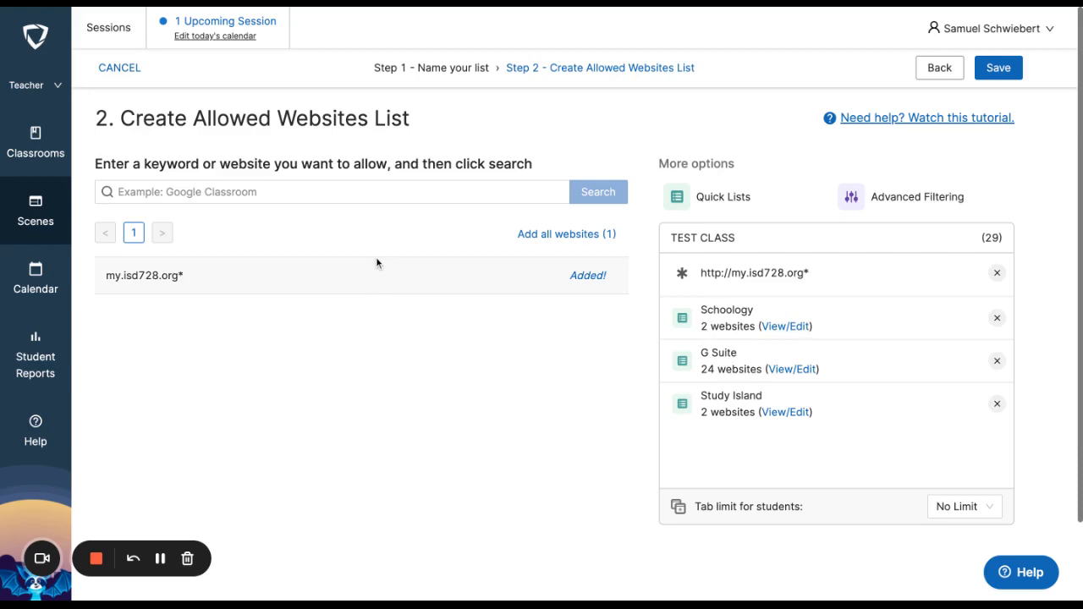
Examine the Advanced Filtering exception settings for the TEST CLASS allowed list and close them without adding an exception.
left_click(947, 206)
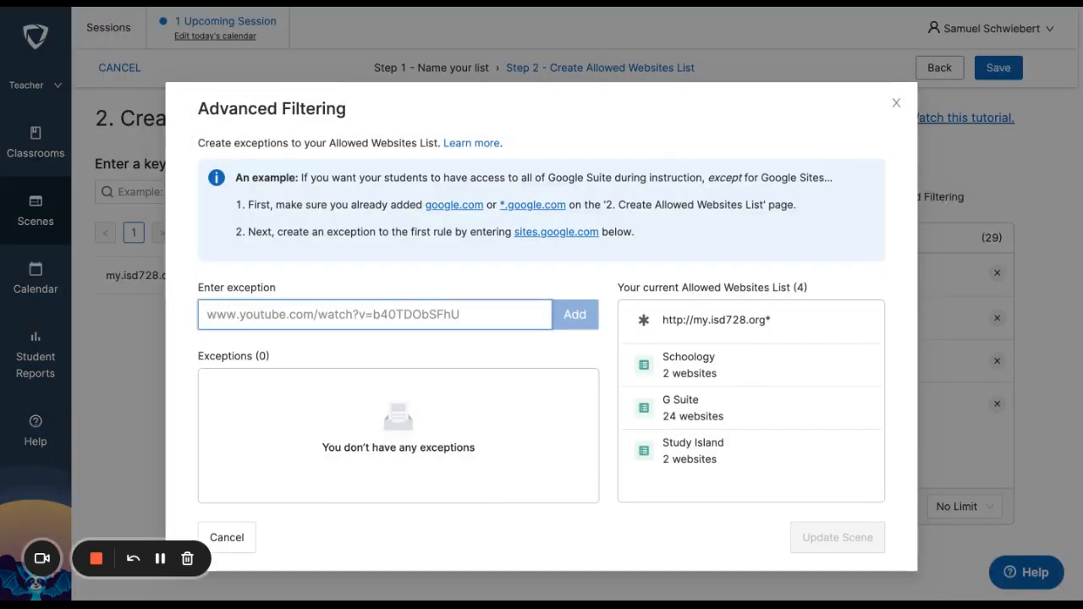
left_click(369, 314)
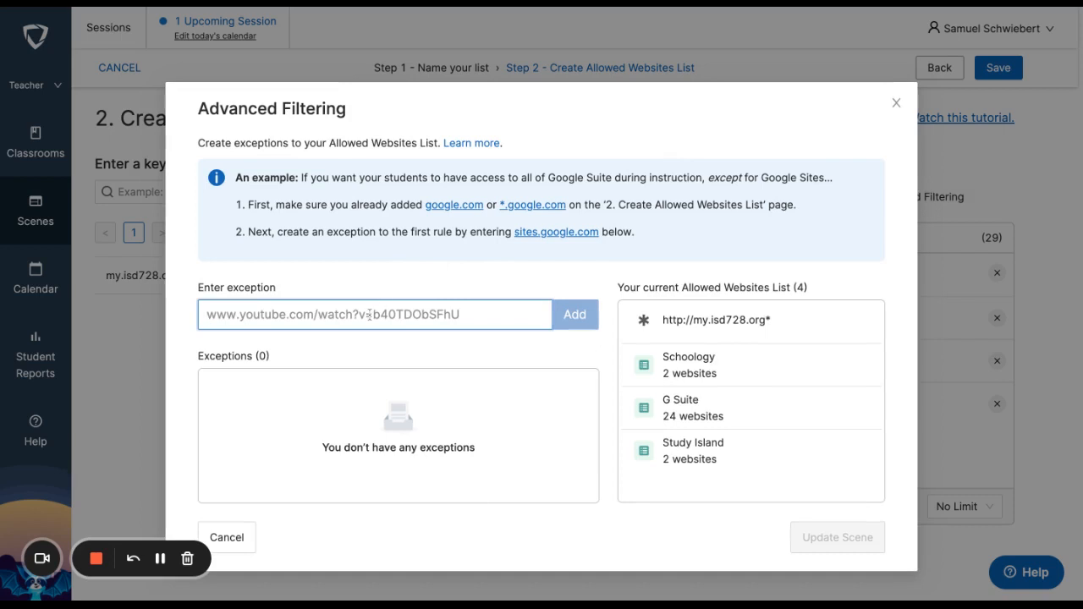
left_click(962, 346)
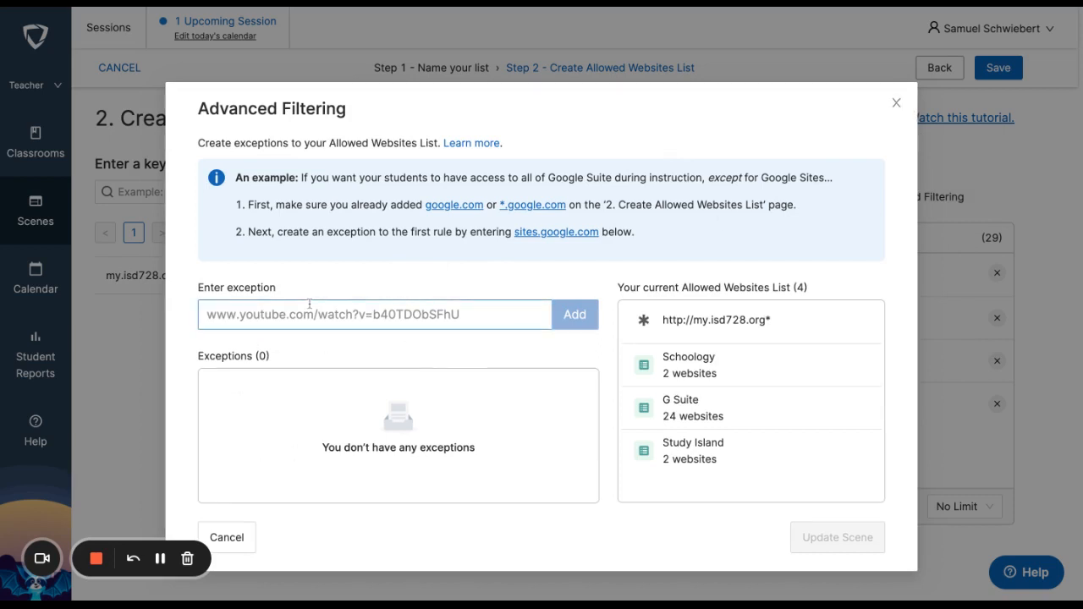
left_click(896, 104)
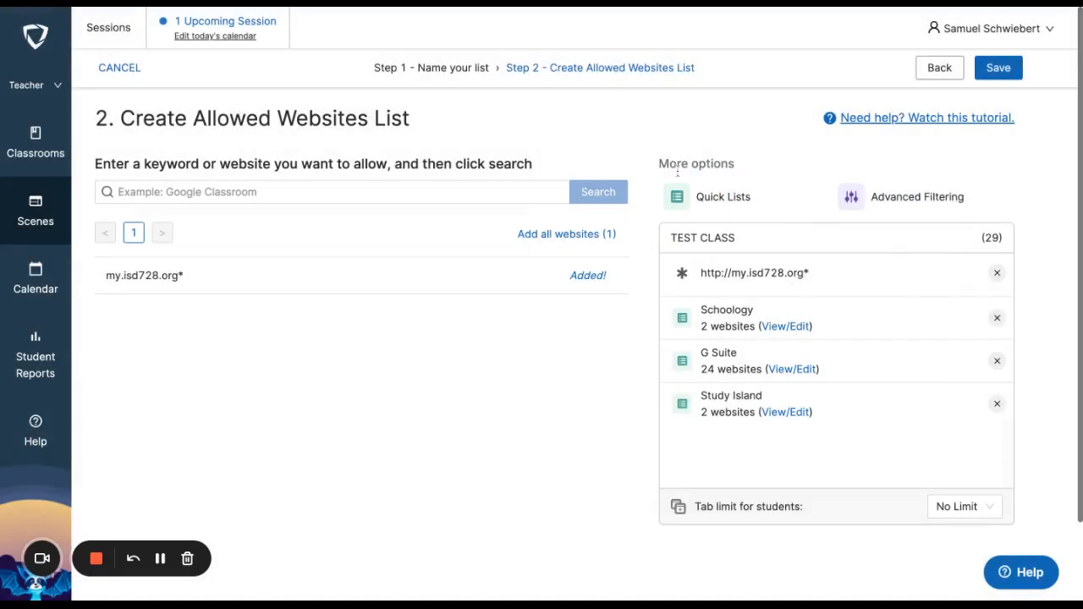
triple_click(820, 277)
left_click(805, 270)
double_click(804, 274)
left_click(822, 275)
left_click_drag(806, 272, 731, 273)
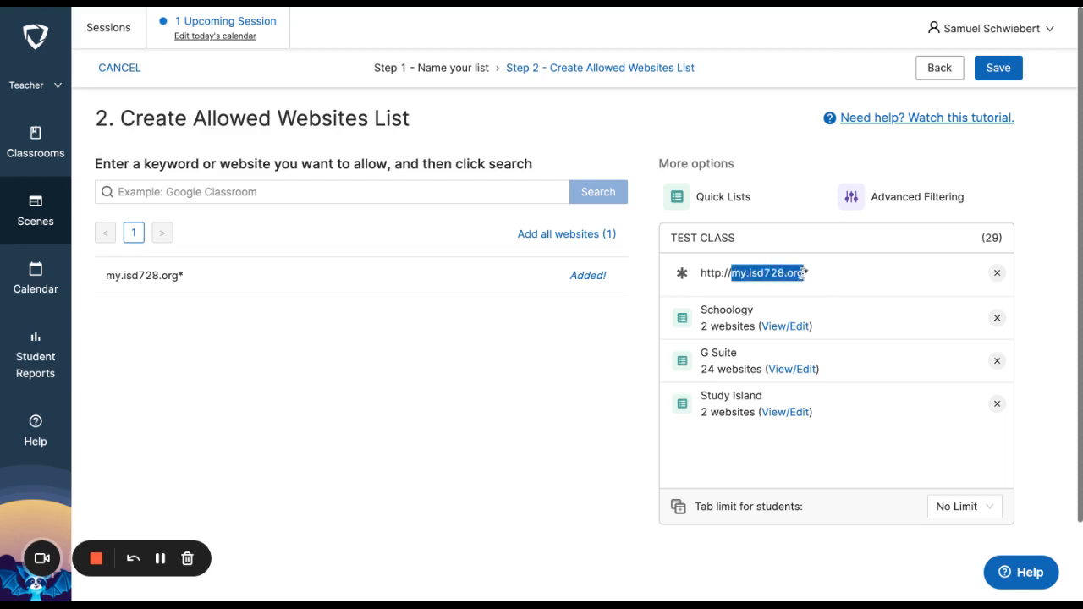
left_click(813, 272)
double_click(806, 272)
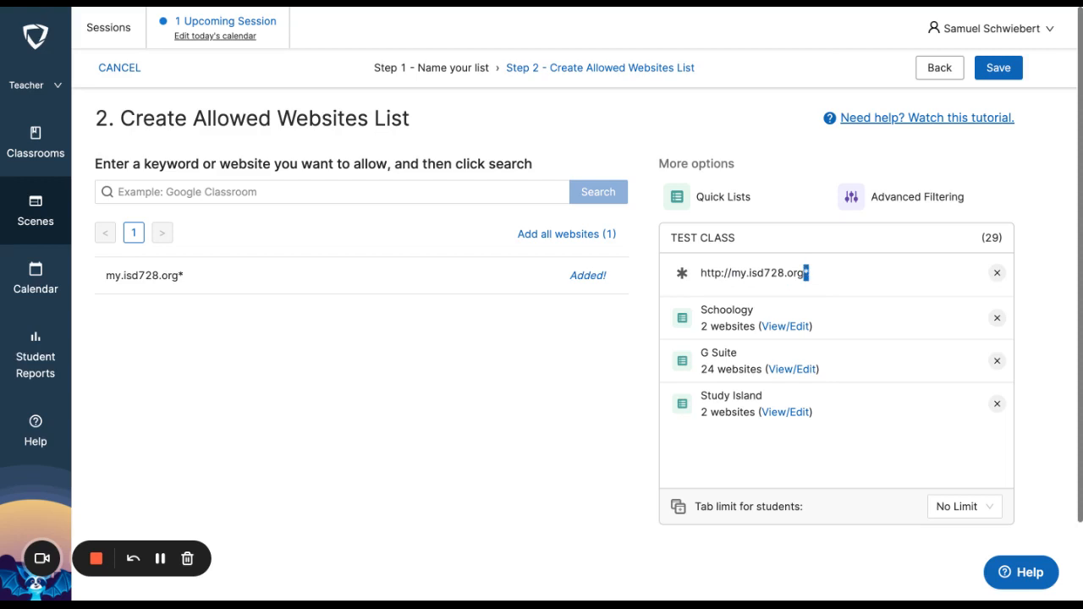
left_click(803, 273)
left_click(160, 559)
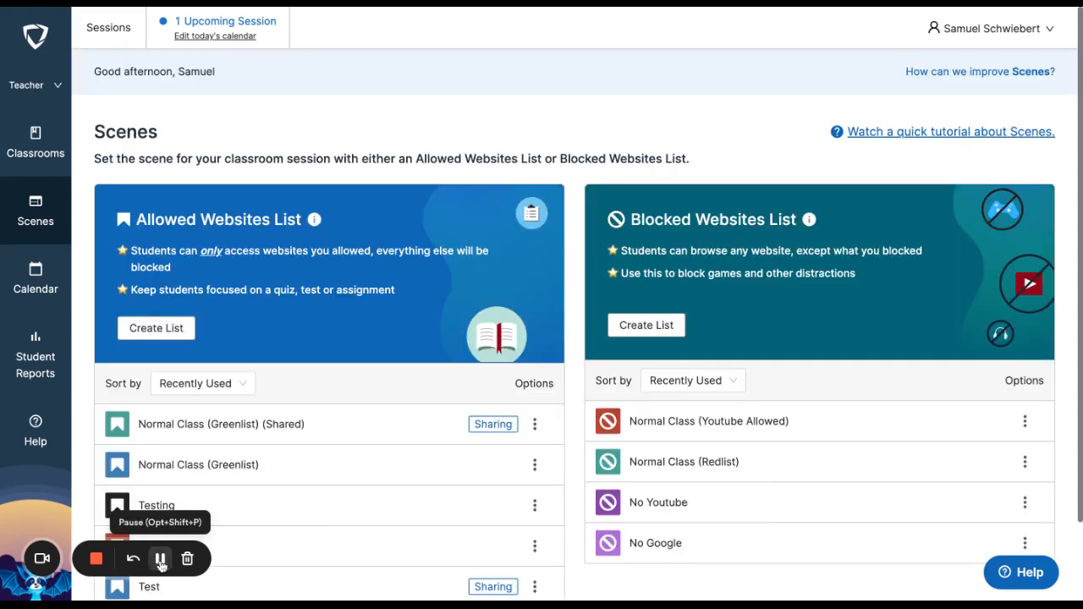
scroll(355, 351, "down", 1)
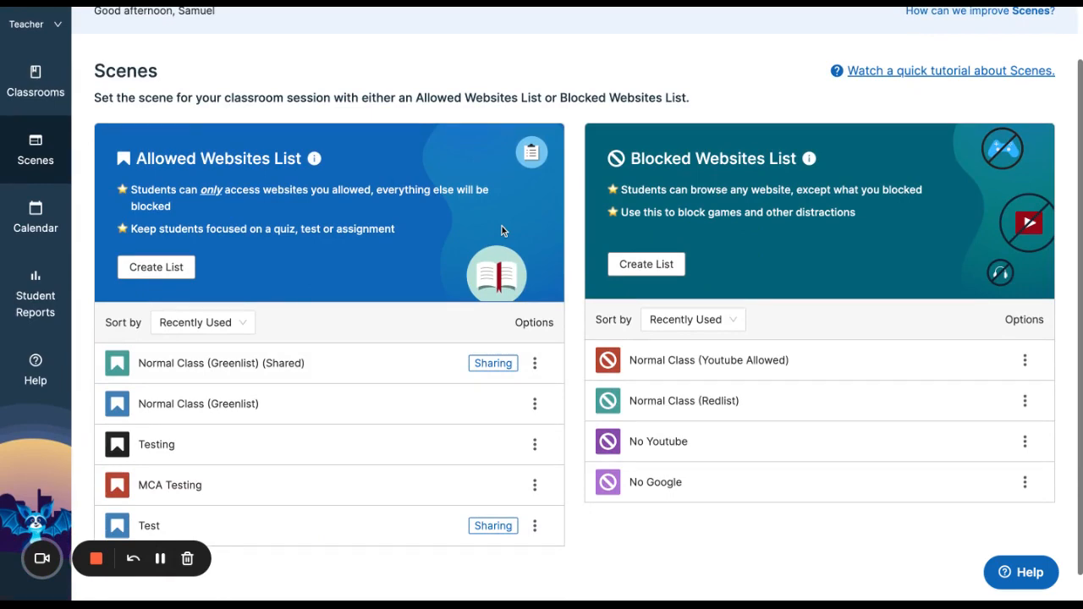
scroll(502, 226, "up", 1)
scroll(237, 220, "up", 2)
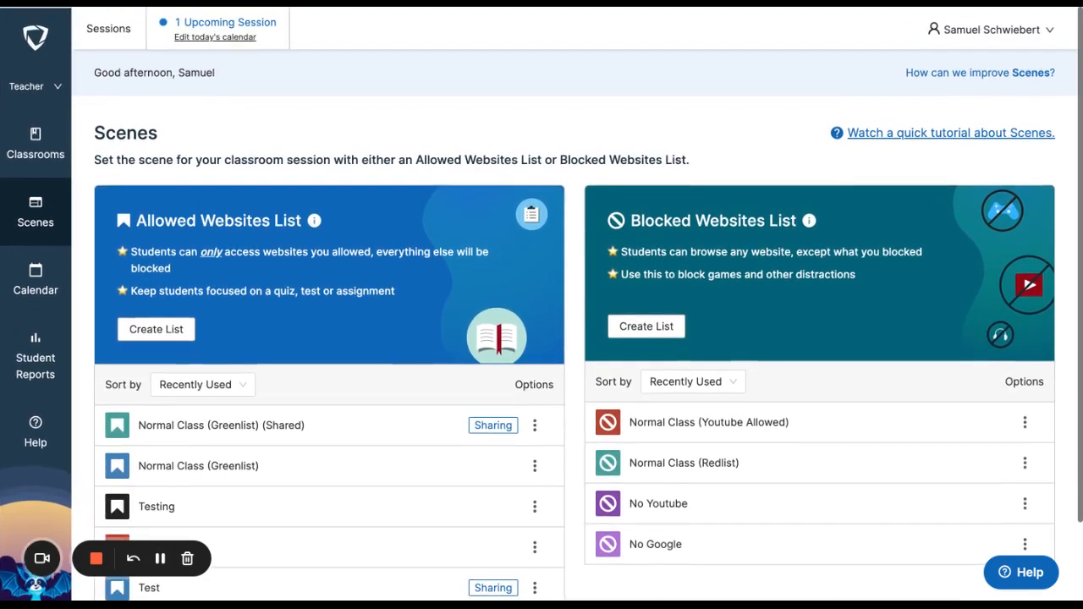
Go to the active classrooms and open the Homeroom classroom for editing.
left_click(43, 161)
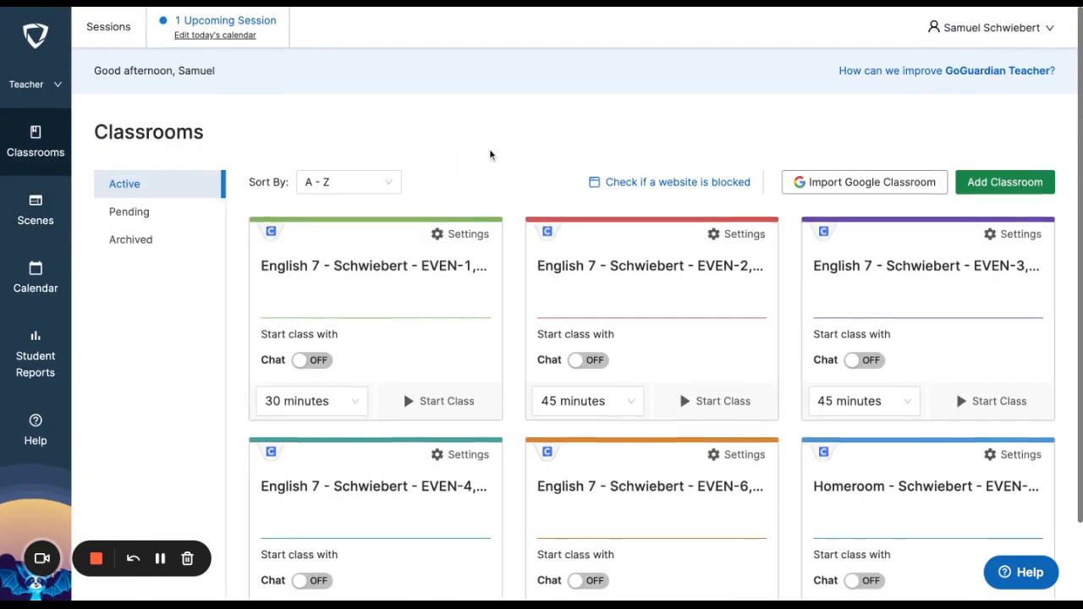
scroll(490, 154, "down", 2)
scroll(489, 154, "down", 1)
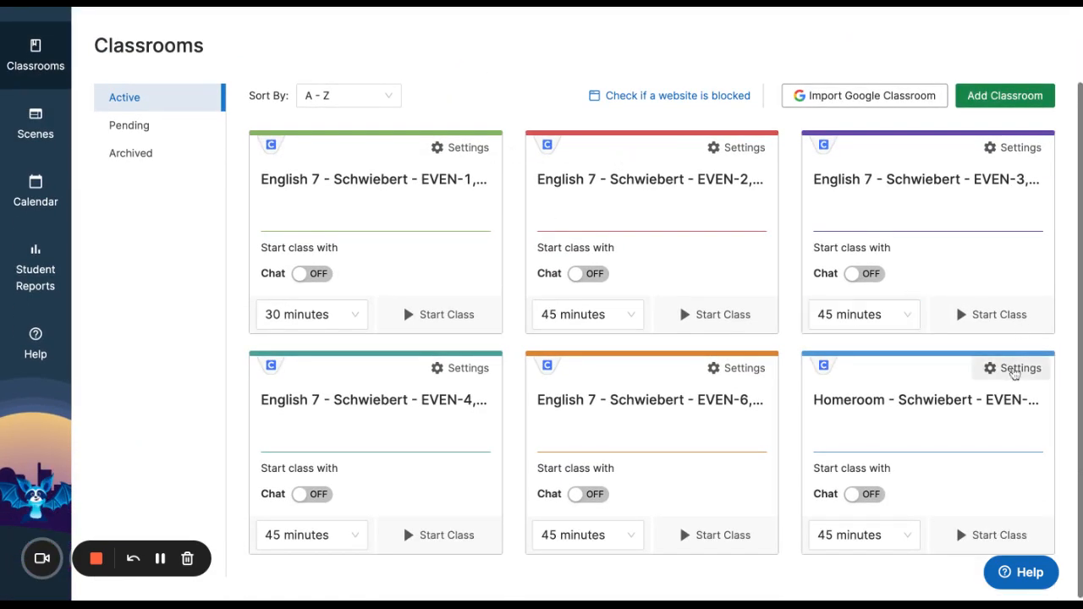
left_click(1015, 371)
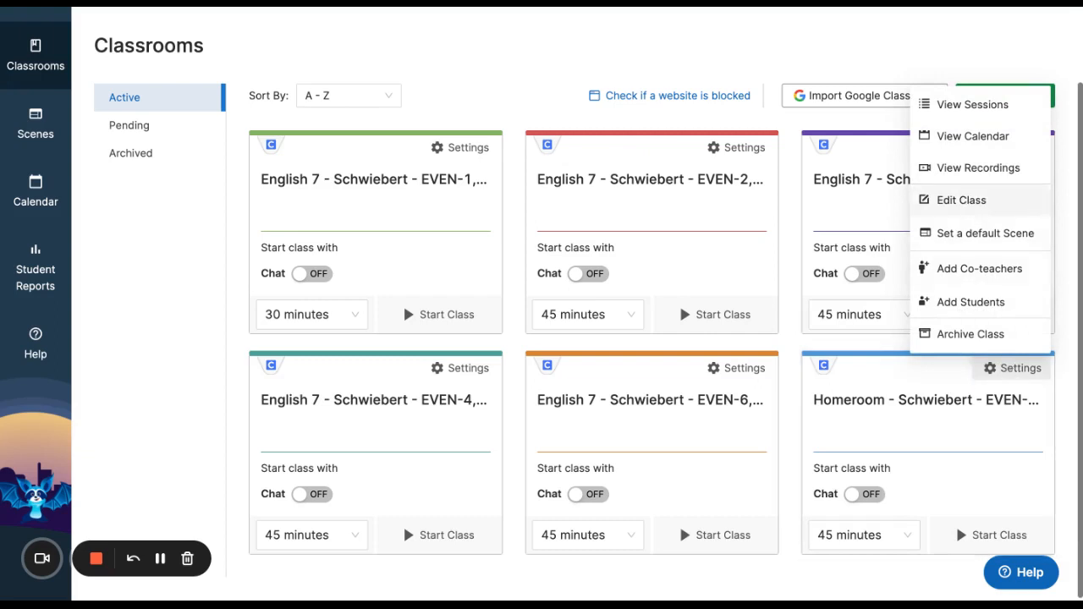
left_click(961, 199)
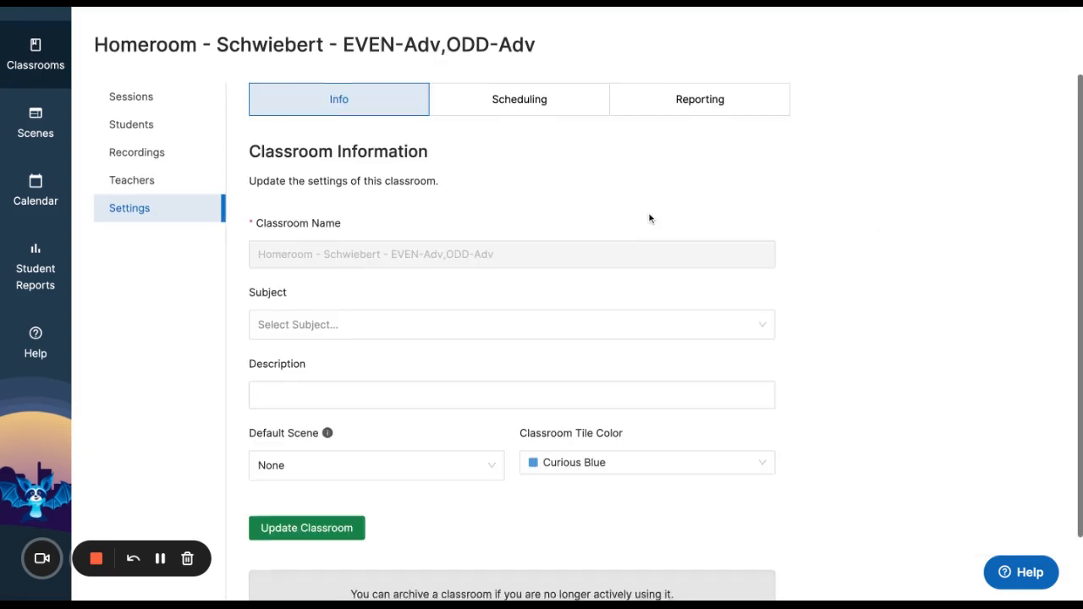
Set the Homeroom classroom's default scene to No Google and update the classroom.
scroll(649, 219, "down", 2)
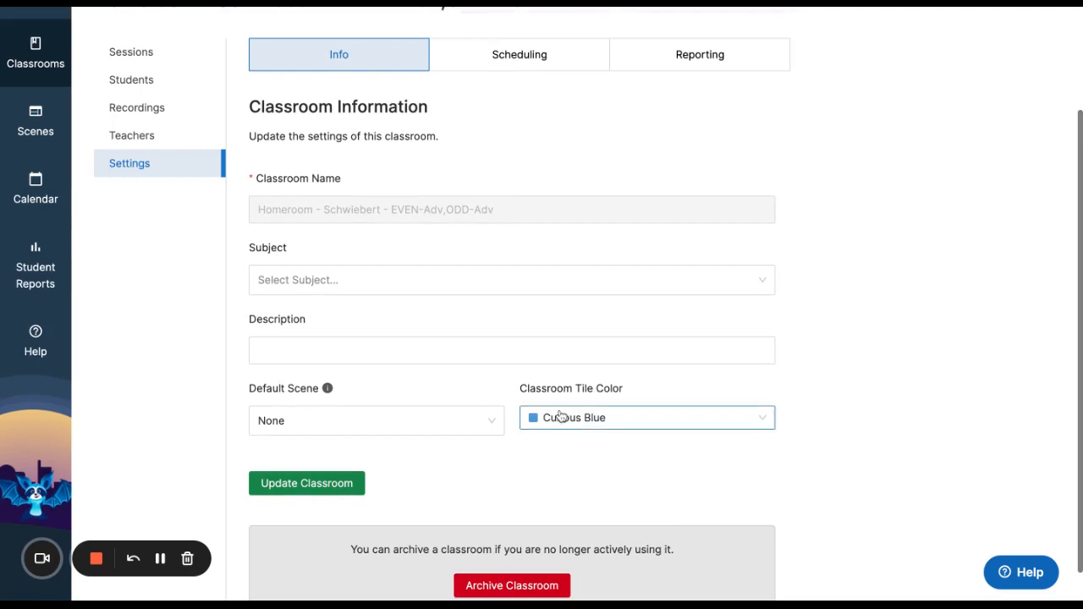
left_click(457, 432)
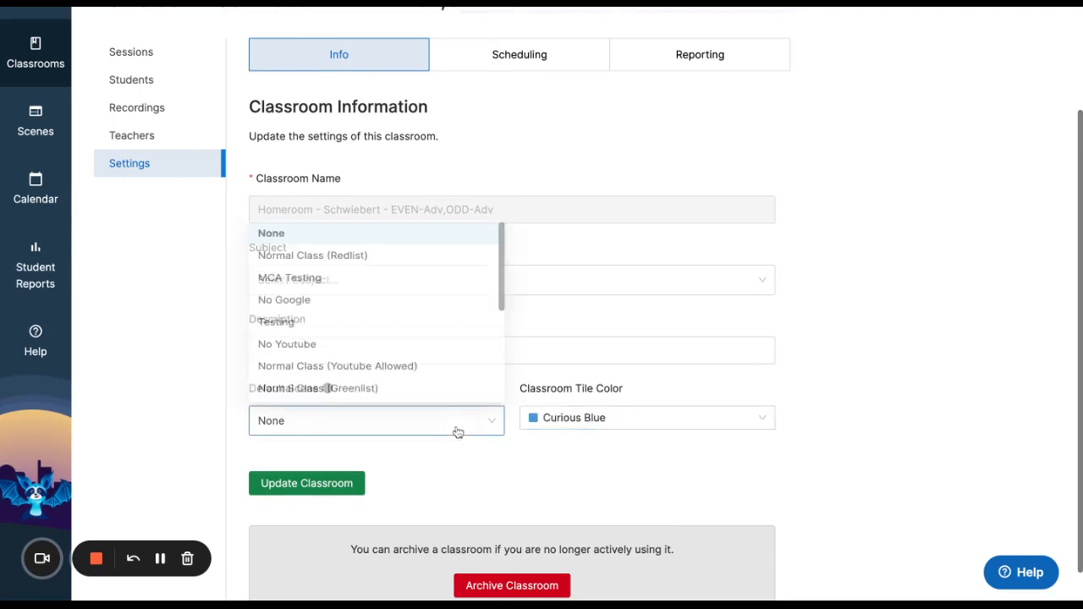
left_click(355, 303)
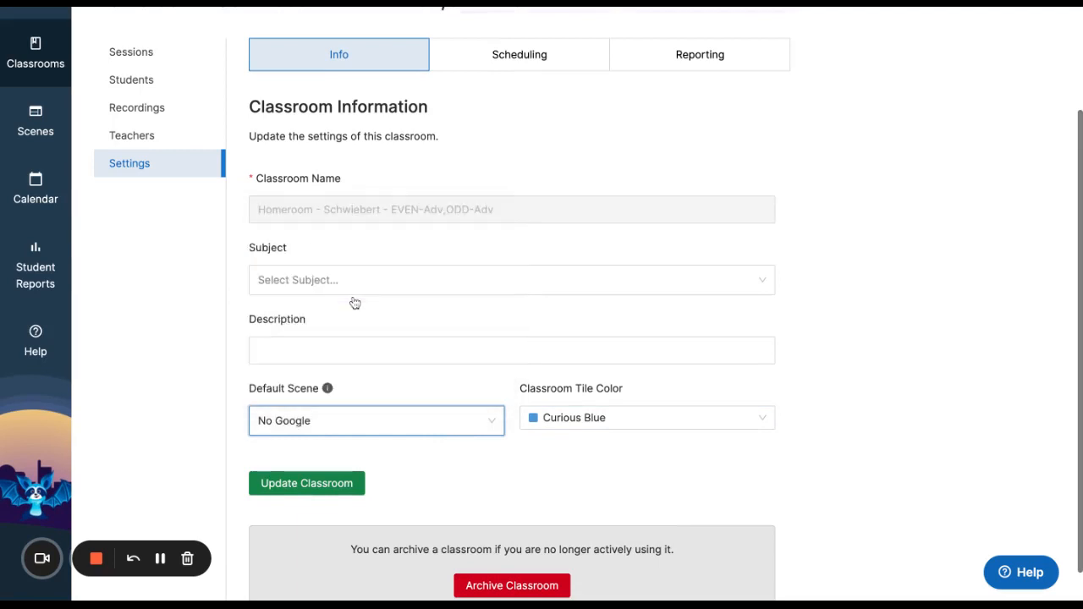
left_click(287, 487)
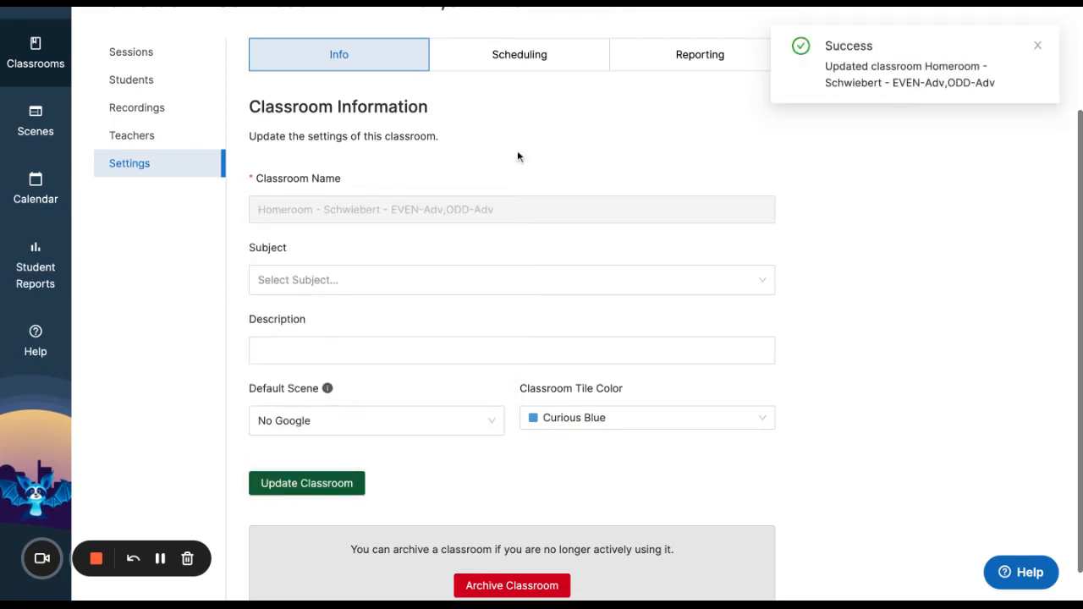
Review the Homeroom classroom's weekday scheduled sessions alongside its default scene setting.
left_click(518, 55)
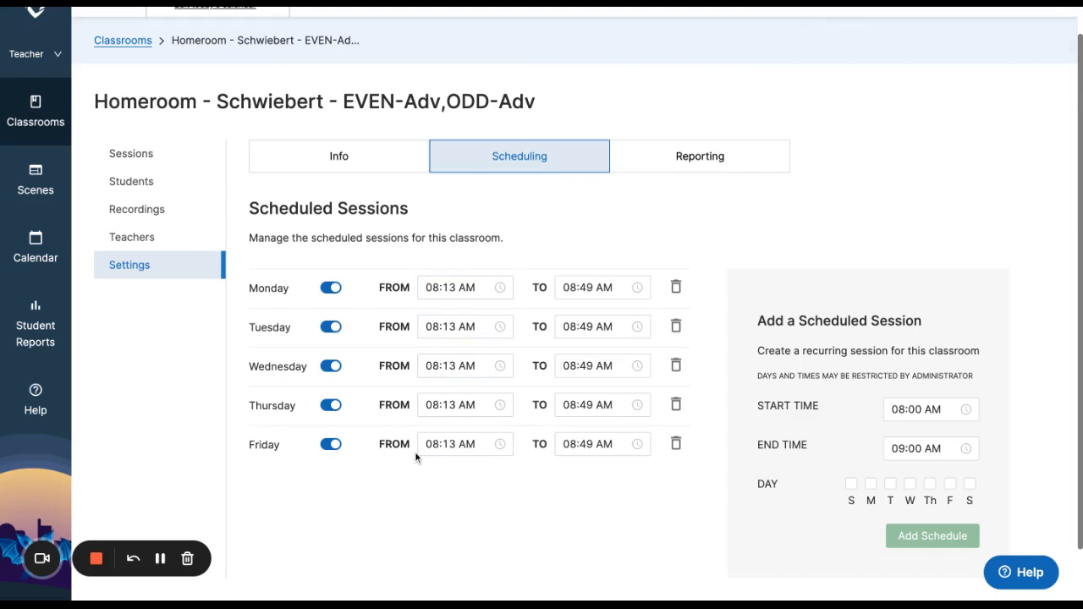
left_click(386, 170)
scroll(365, 269, "down", 2)
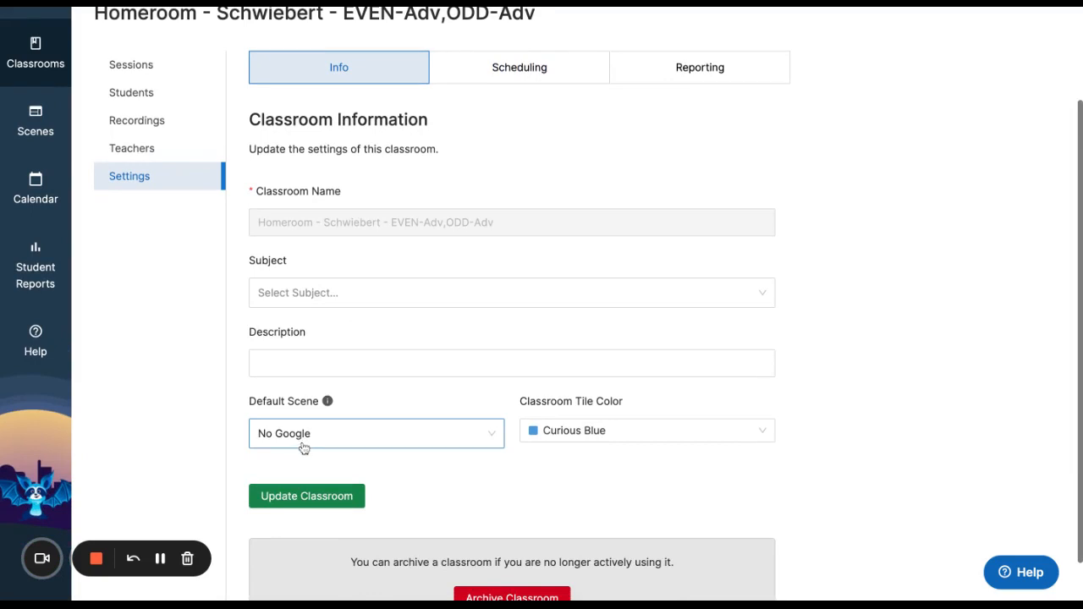
scroll(303, 444, "up", 1)
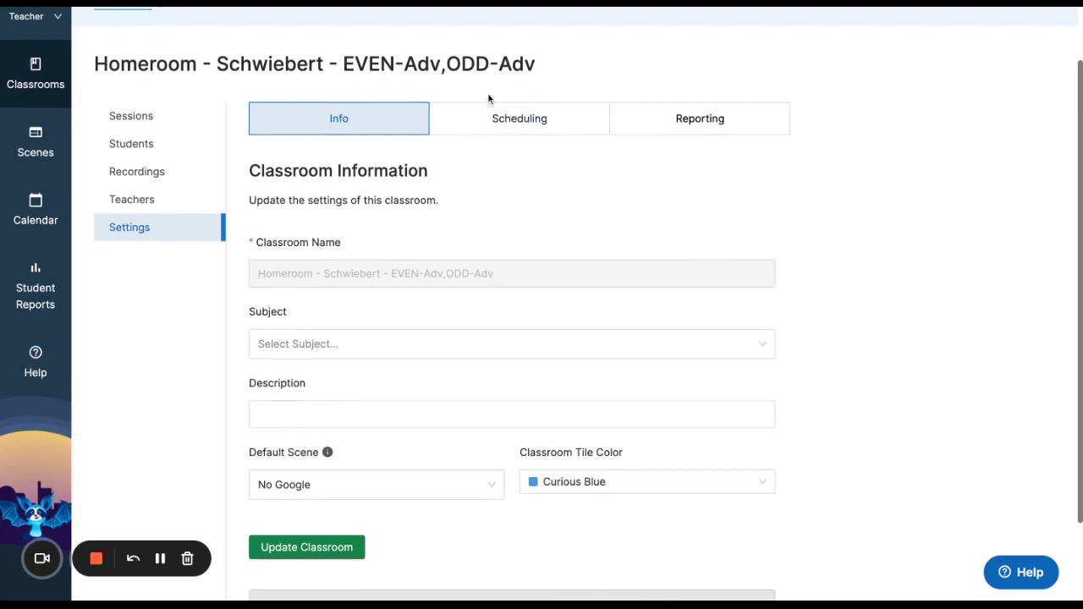
left_click(479, 123)
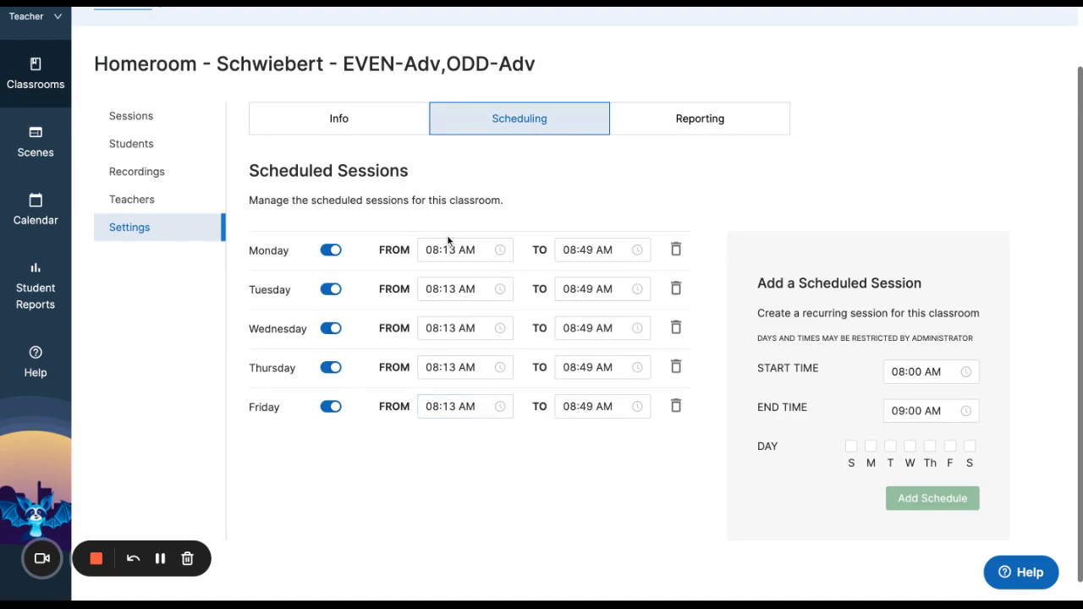
left_click(369, 126)
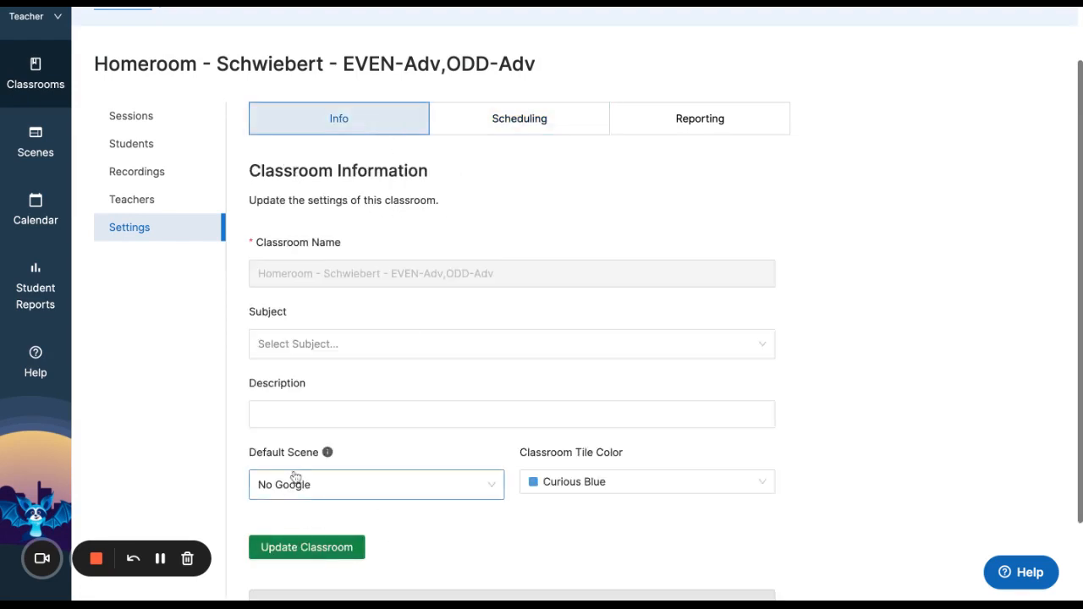
left_click(160, 560)
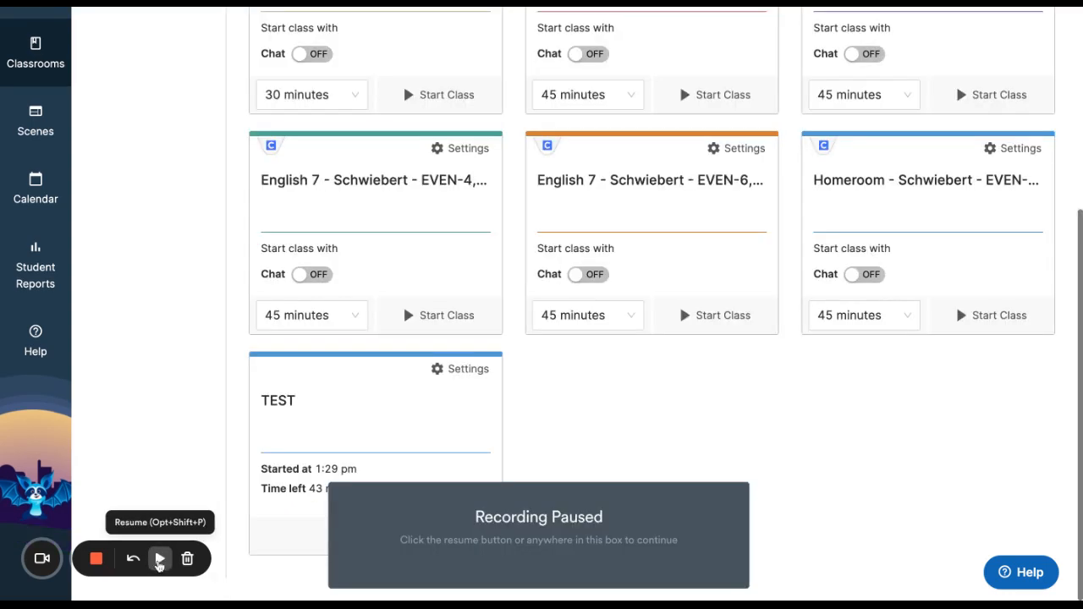
left_click(160, 559)
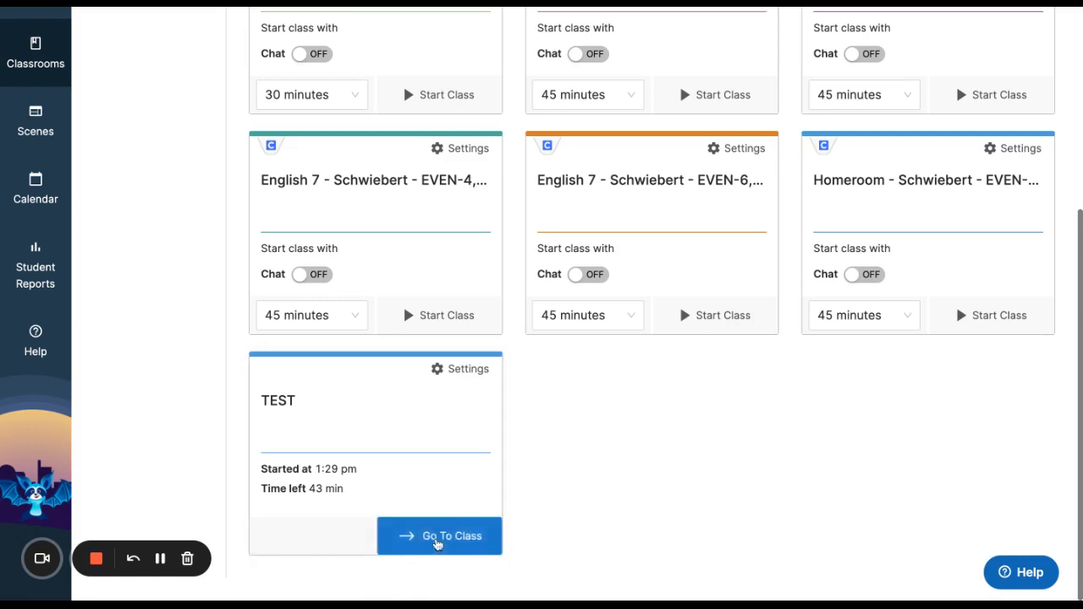
Enter the running live session of the TEST classroom.
left_click(438, 541)
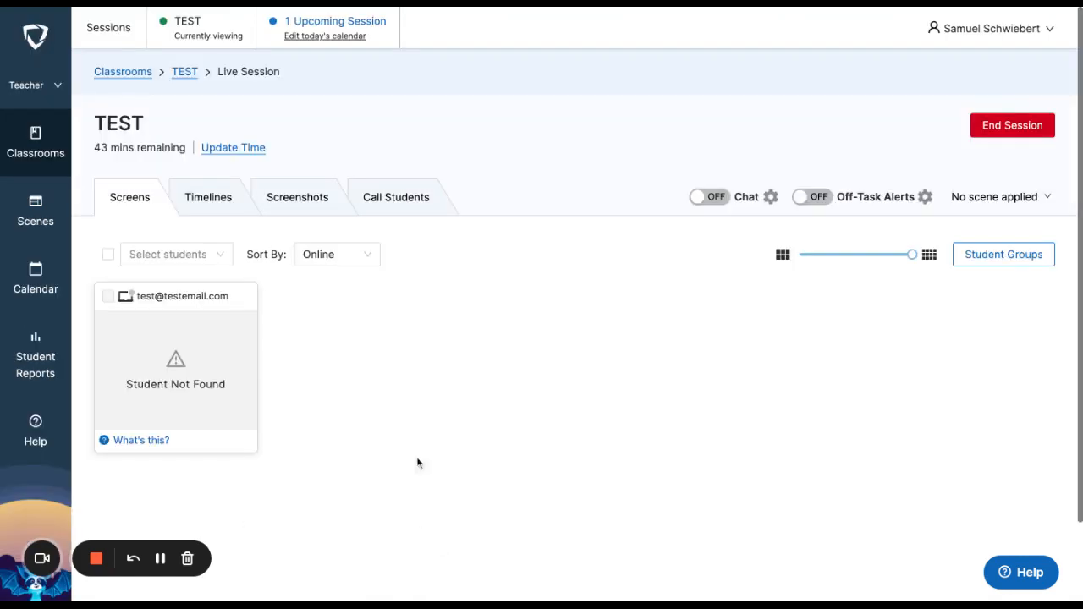
scroll(418, 378, "down", 1)
scroll(417, 378, "up", 1)
Look through the TEST session's screenshots and student timelines, and return to the student screens view.
left_click(299, 204)
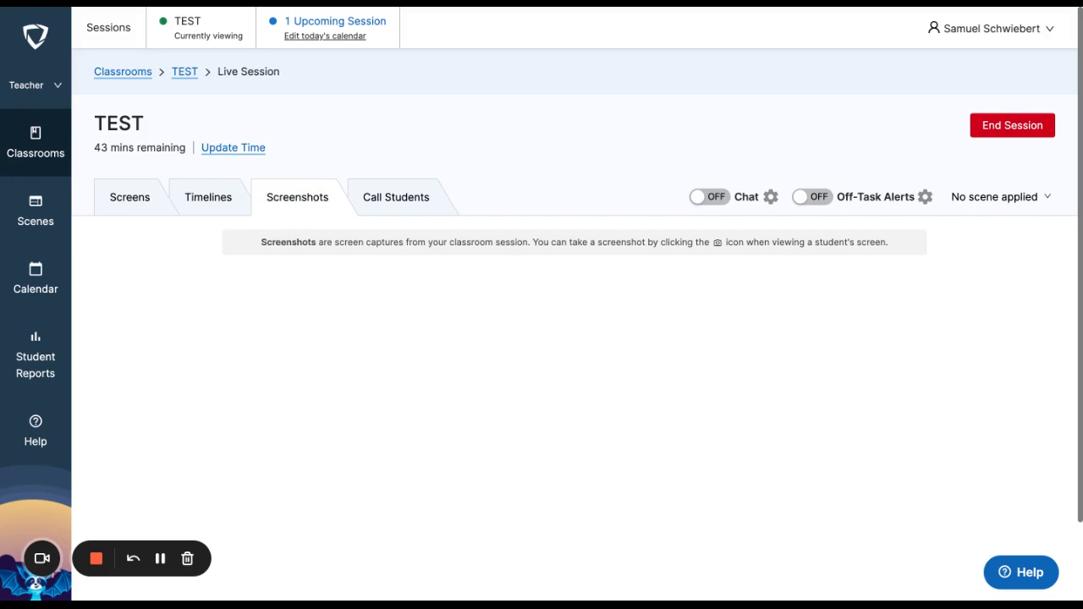
left_click(221, 200)
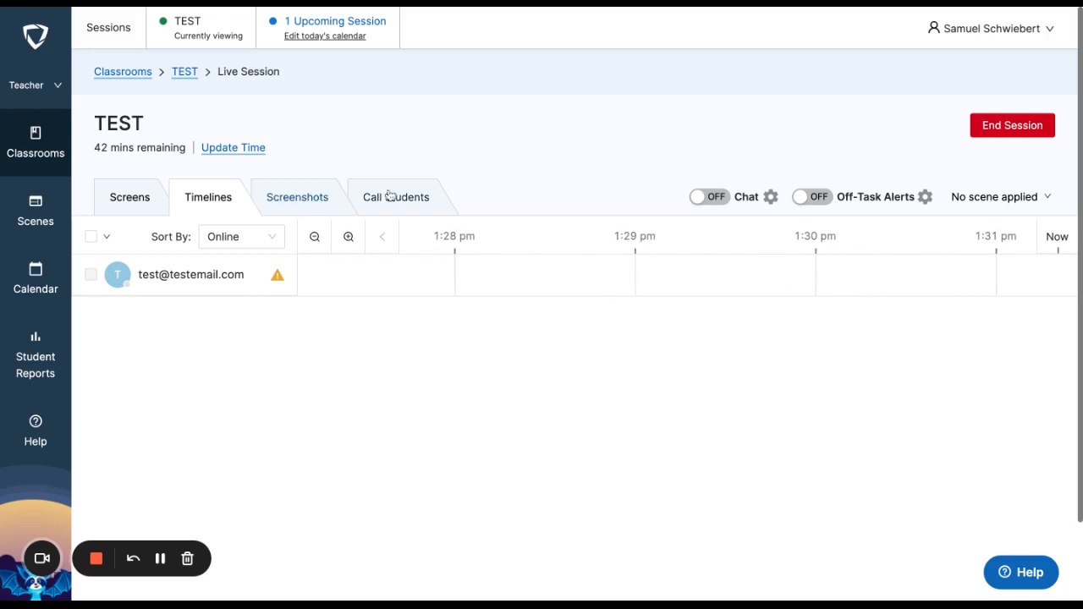
left_click(149, 208)
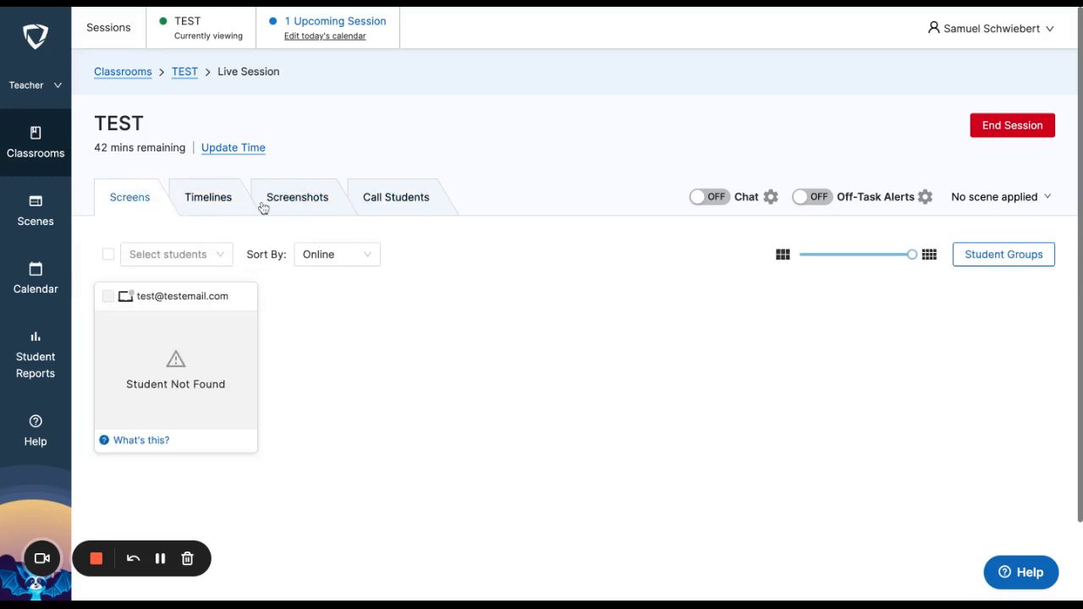
Turn on chat for the TEST session and open the list of chat conversations.
left_click(710, 197)
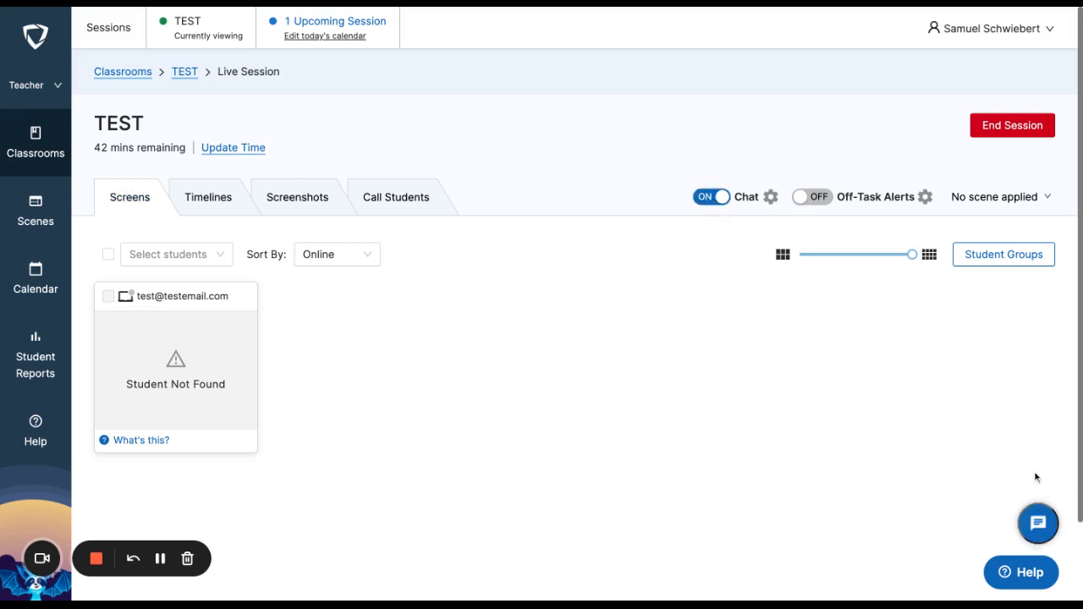
left_click(1035, 524)
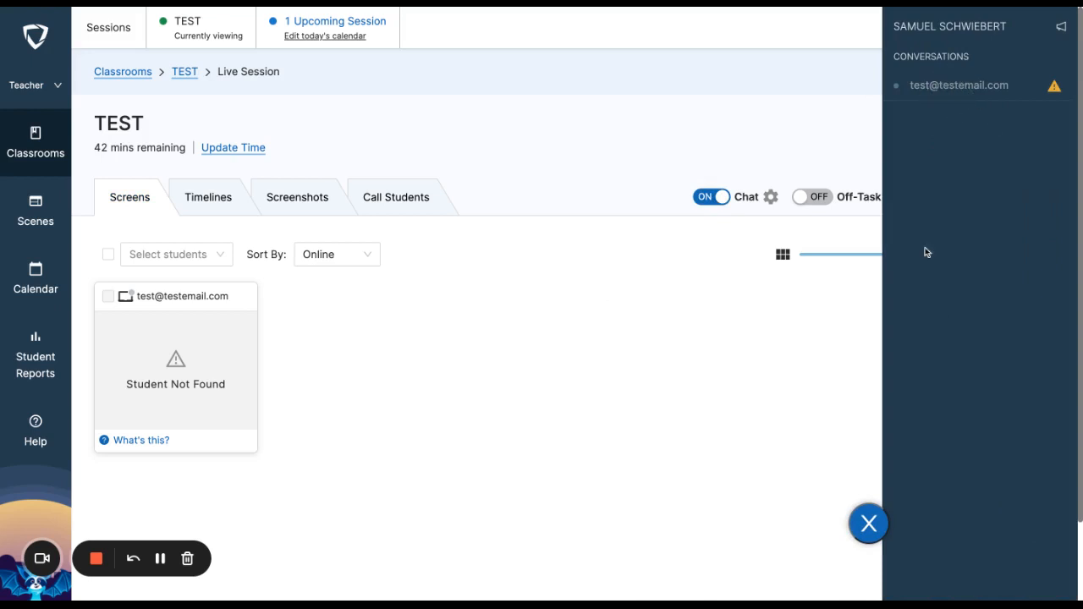
Close the chat conversations list and turn off chat for the TEST session.
left_click(868, 523)
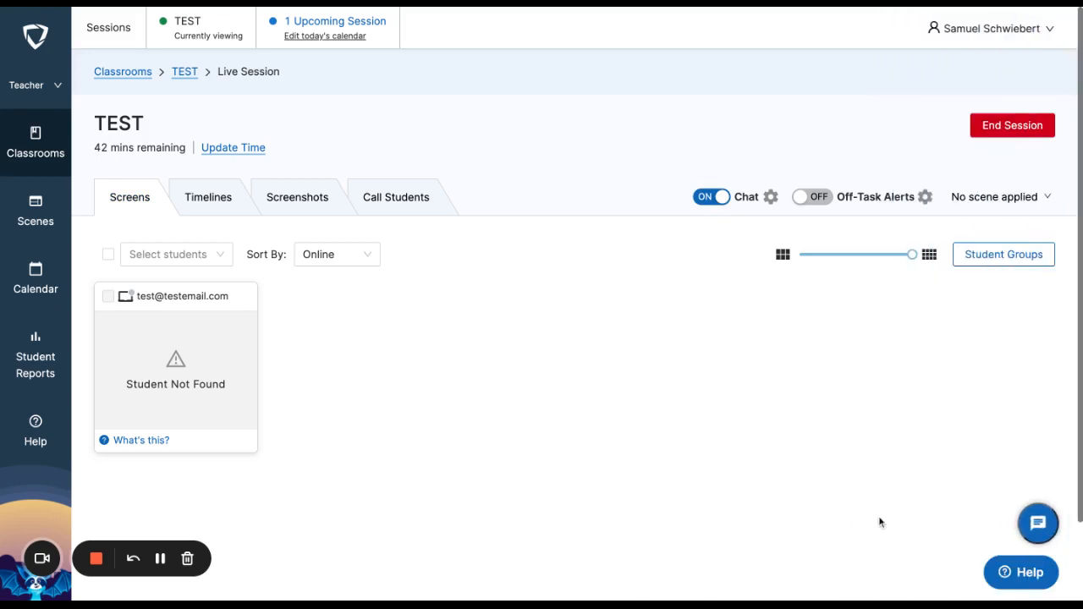
left_click(1037, 523)
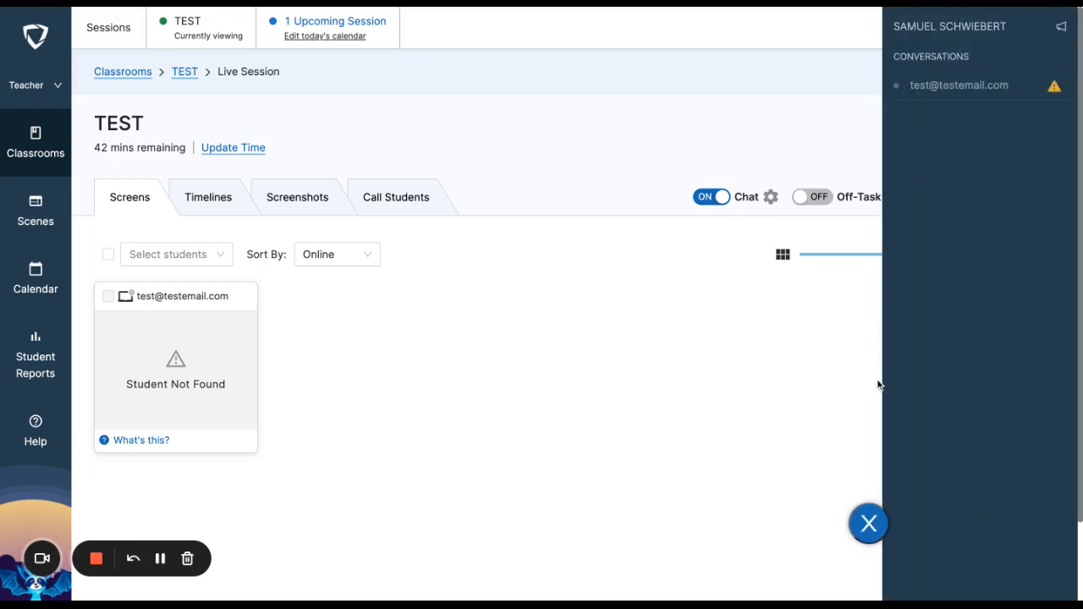
left_click(871, 518)
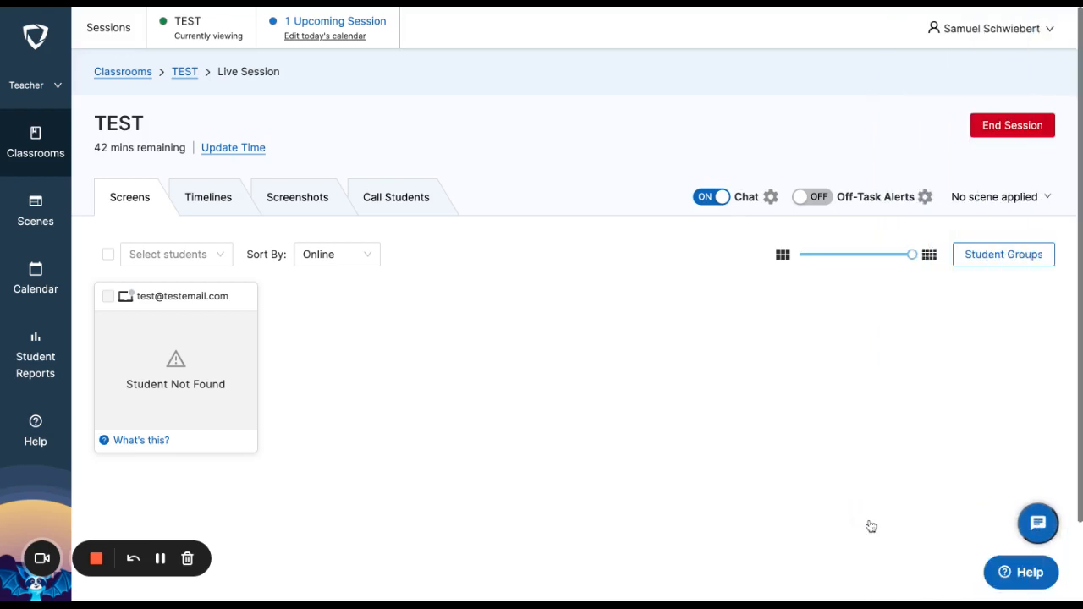
left_click(711, 198)
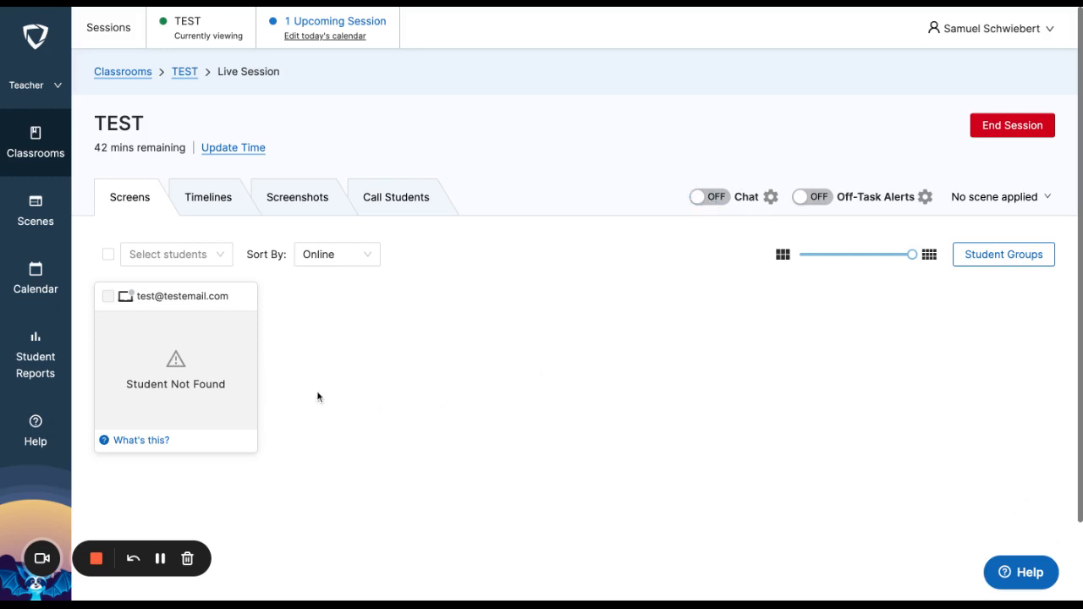
Try to apply the allowed-websites scene Test to the live TEST session.
mouse_move(111, 300)
left_click(1003, 196)
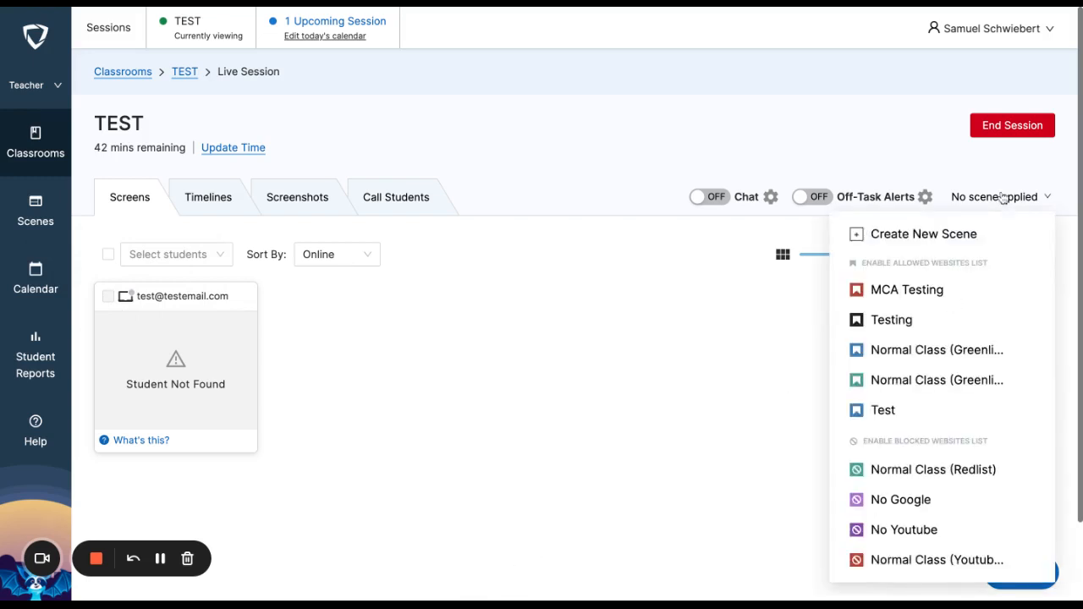
left_click(1006, 196)
left_click(1004, 196)
left_click(887, 412)
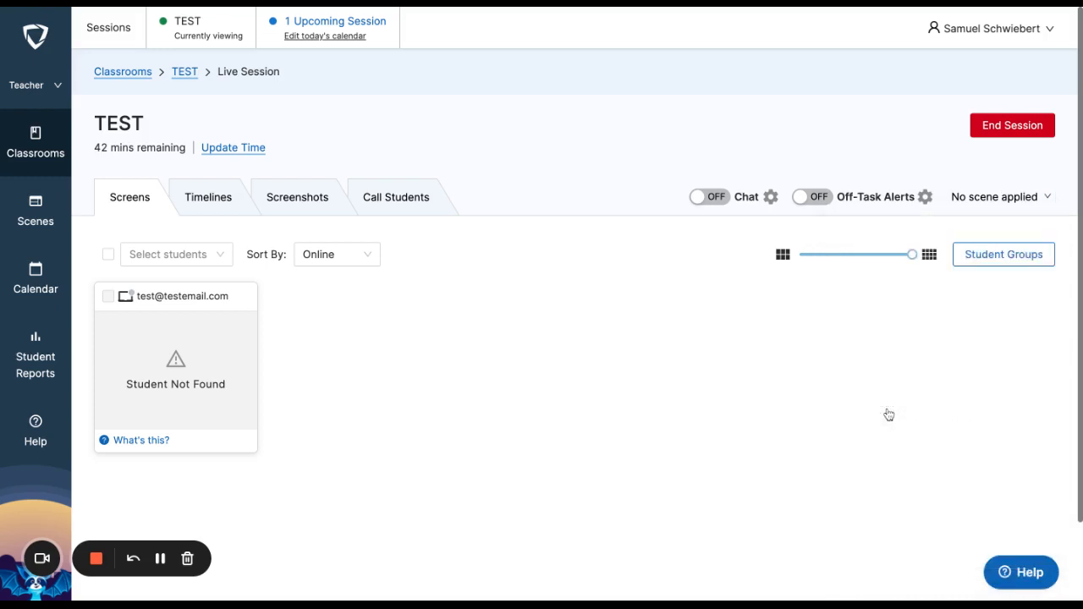
left_click(1007, 199)
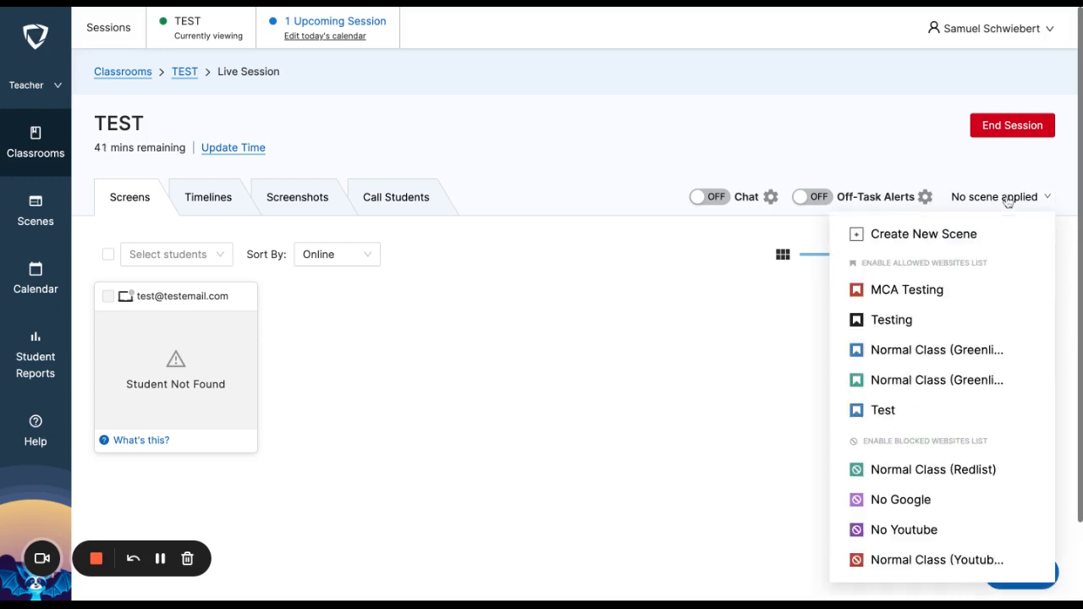
left_click(907, 410)
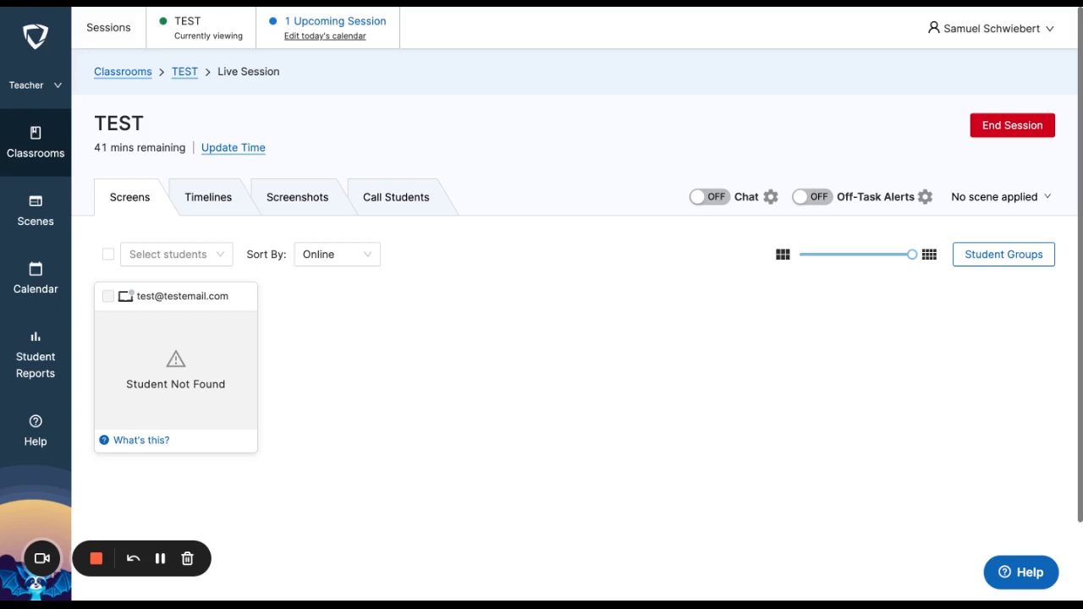
left_click(160, 559)
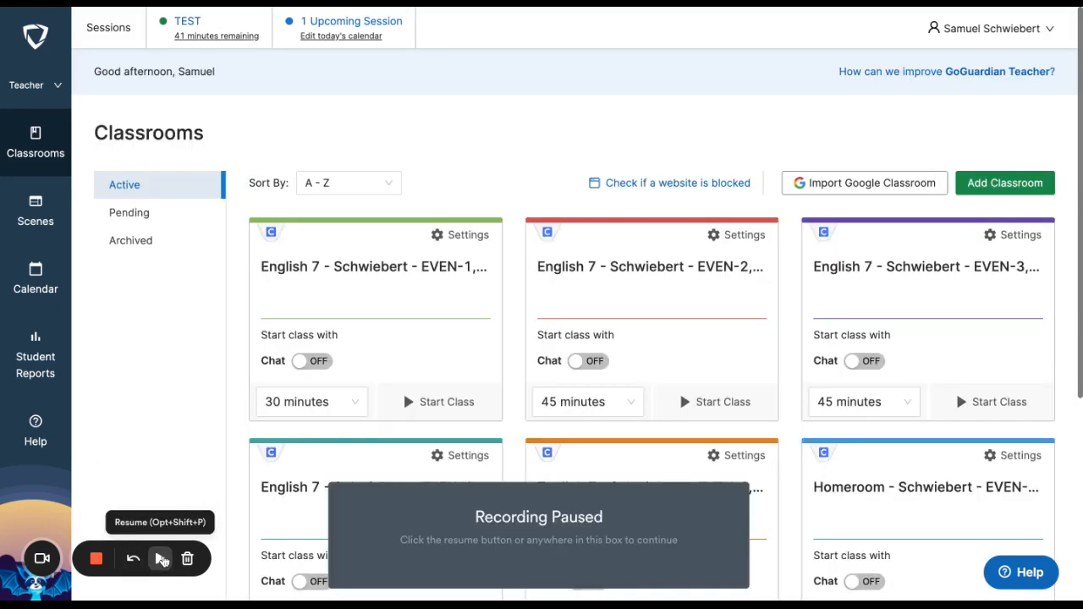
left_click(161, 560)
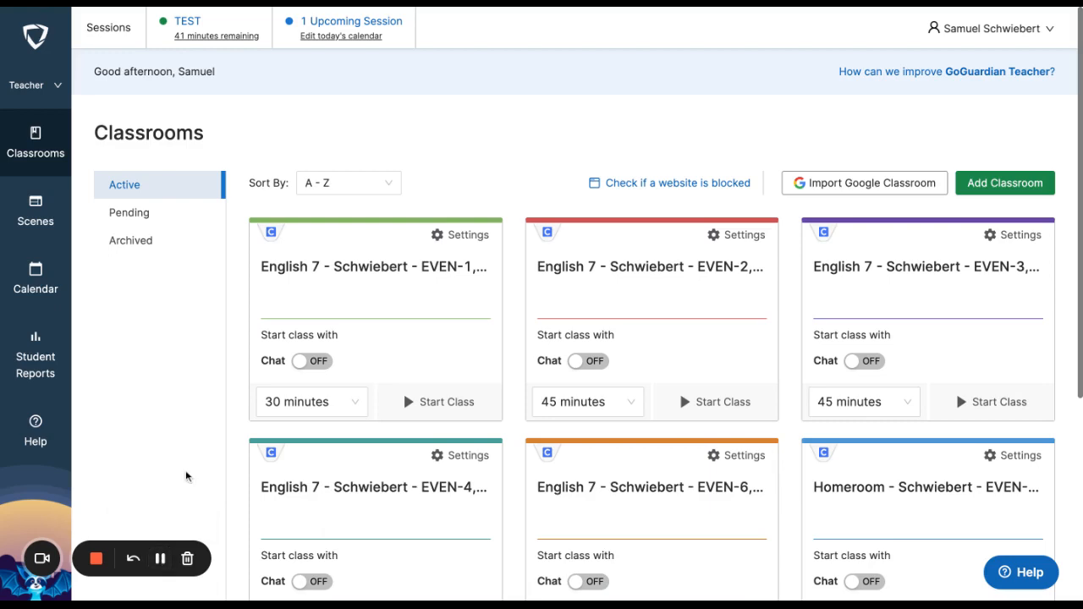
scroll(187, 476, "down", 1)
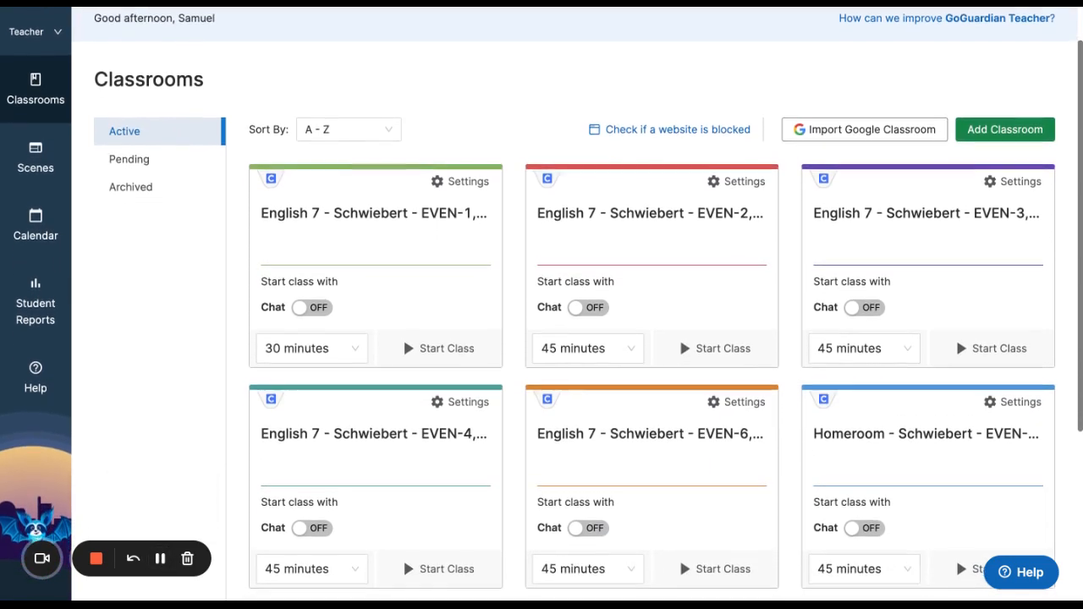